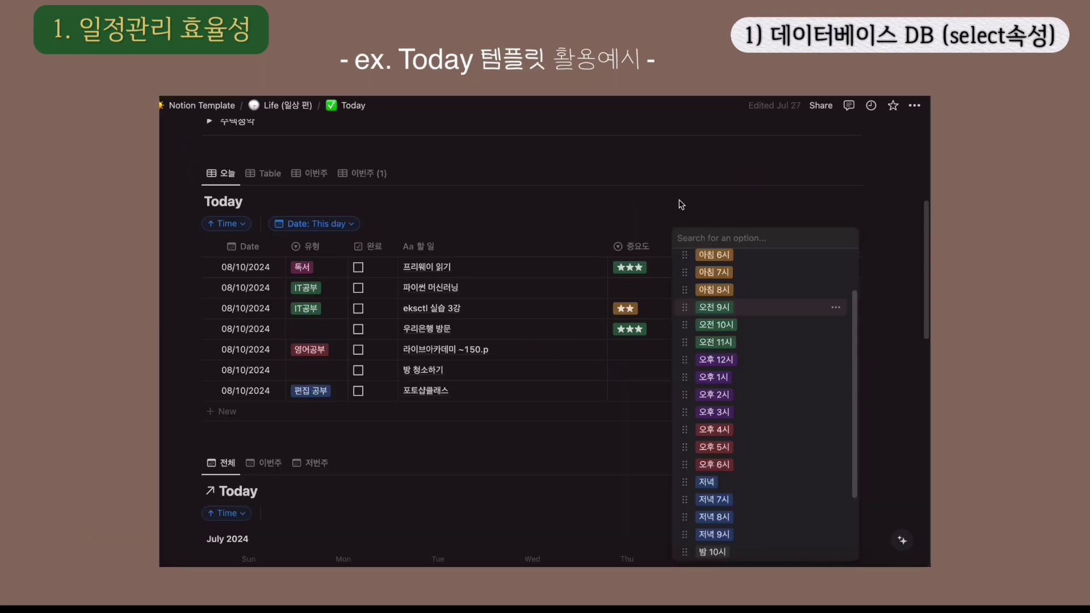
- Review the Time options for the 방 청소하기 task and set its Time to 오전 10시
key("Escape")
left_click(711, 371)
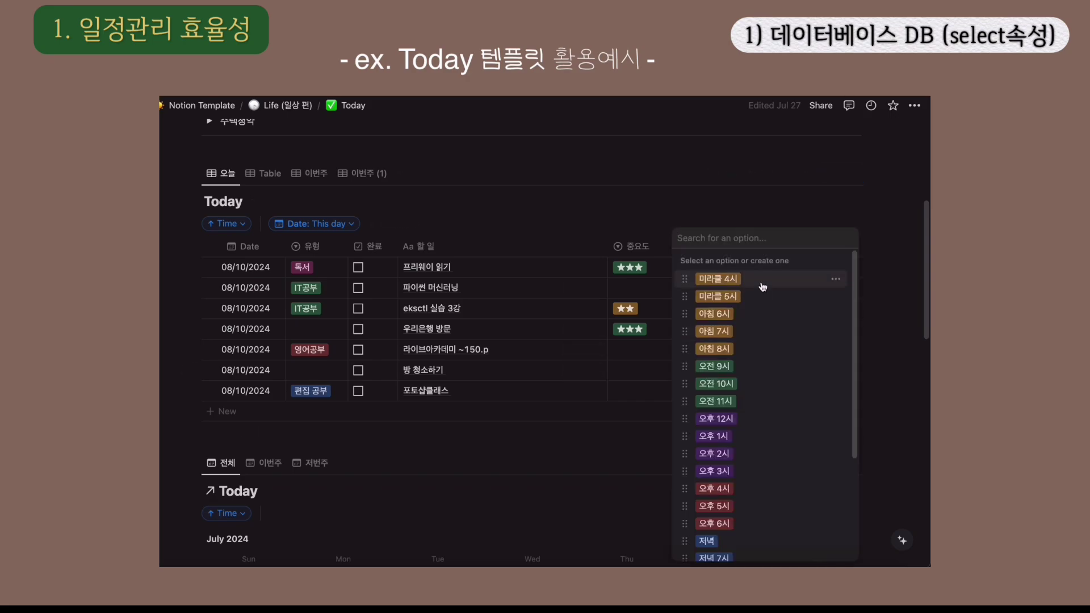
scroll(772, 445, "down", 3)
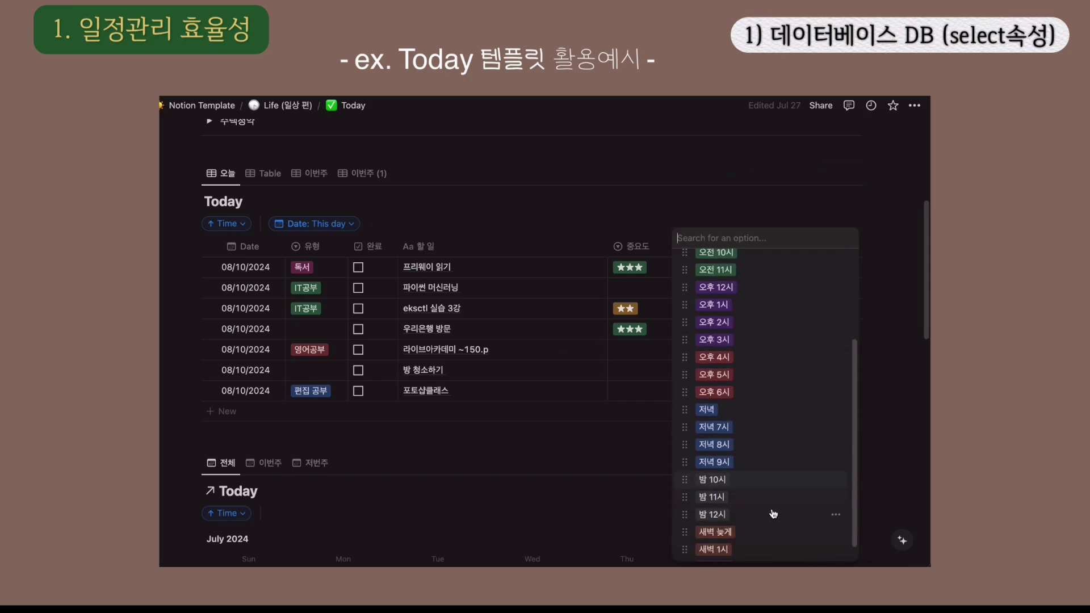
key("Escape")
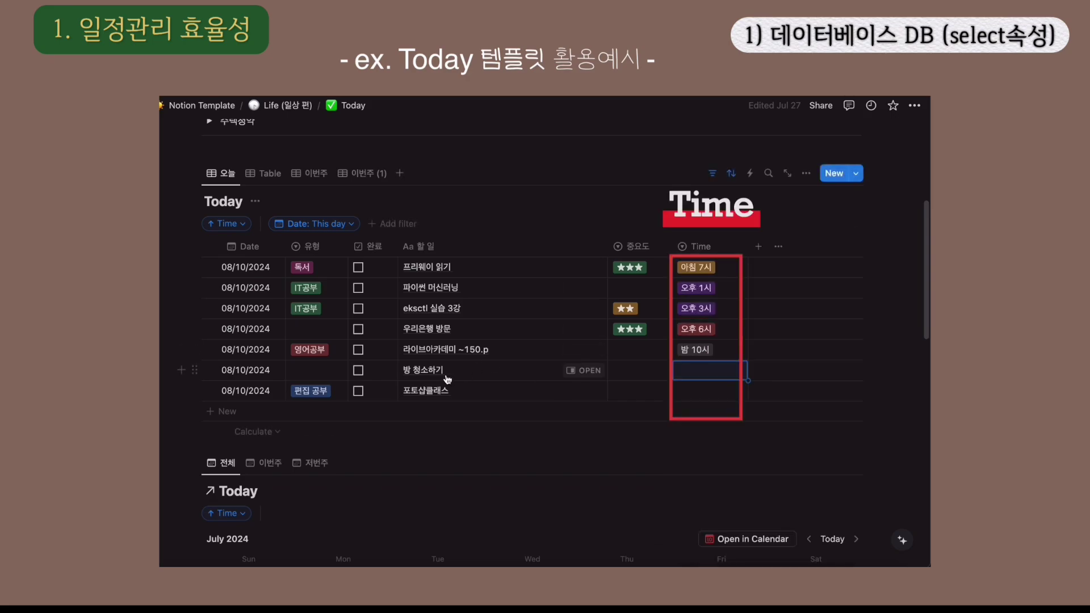
left_click(716, 377)
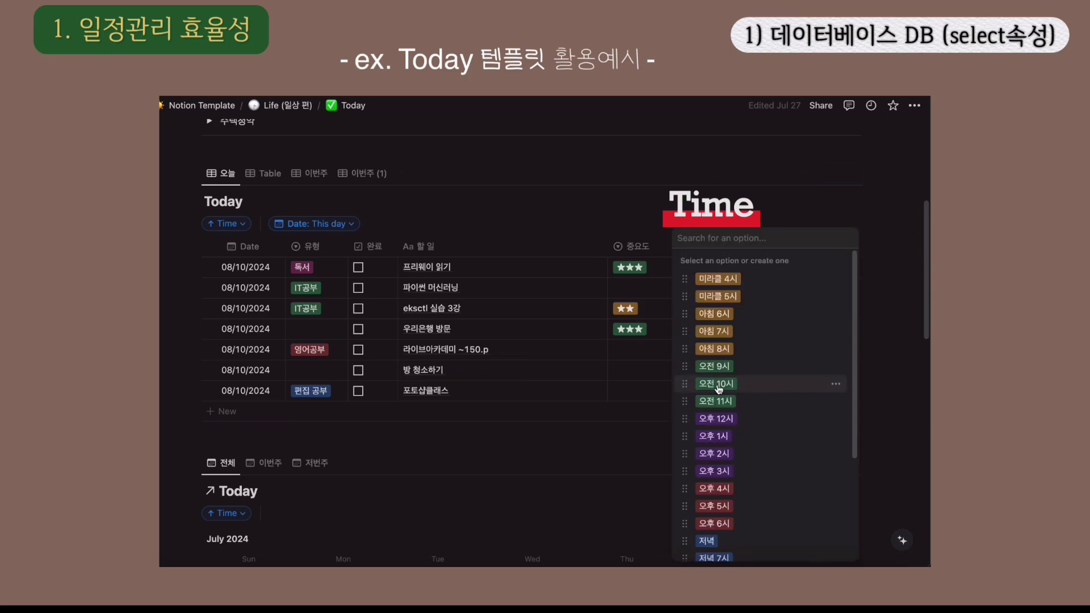
left_click(758, 390)
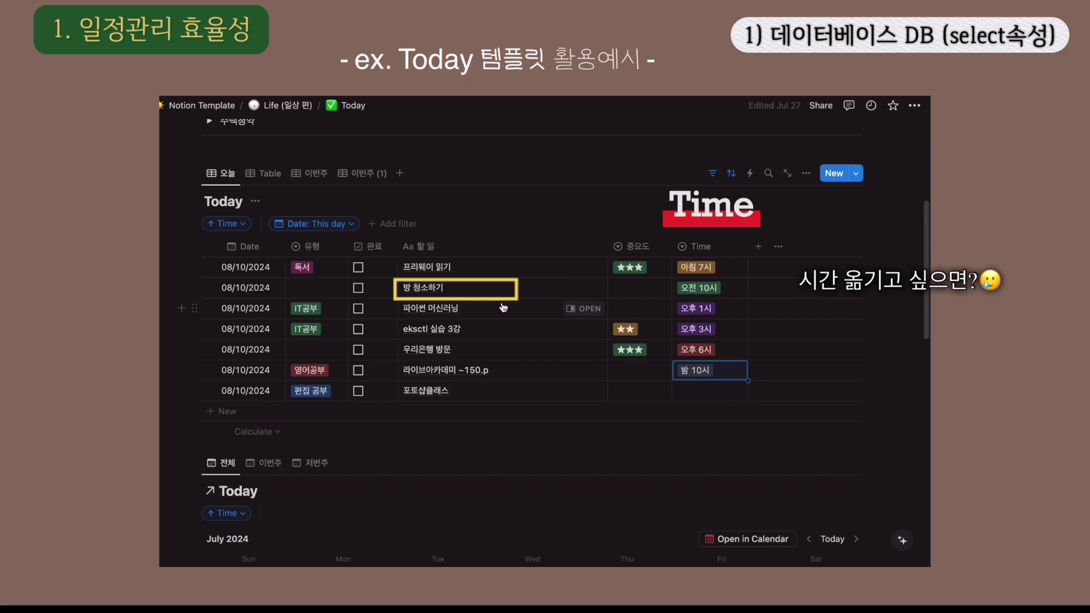
- Reschedule the 방 청소하기 task to 저녁 7시 in the Time property
left_click(735, 288)
scroll(736, 324, "down", 3)
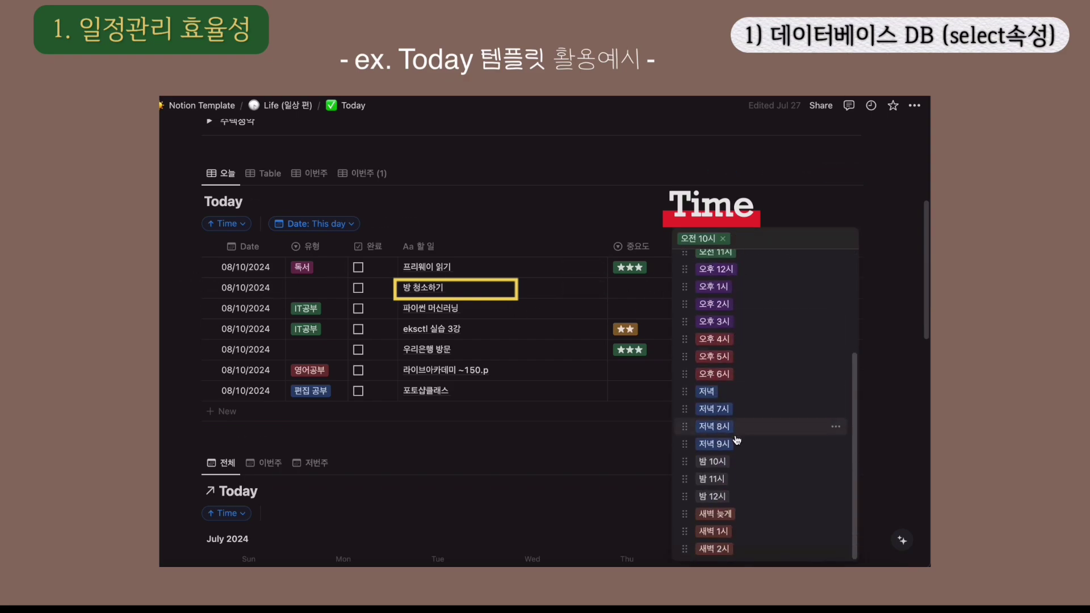
left_click(736, 410)
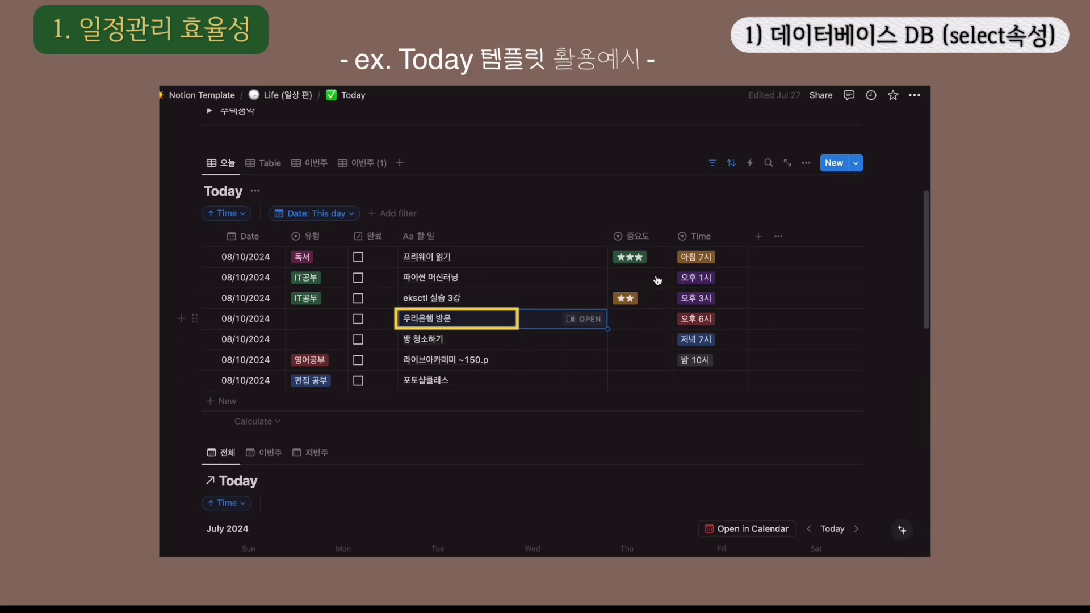
- Set the 우리은행 방문 task's 중요도 to ★★★ and narrow the 할 일 column of the 오늘 table
left_click(640, 324)
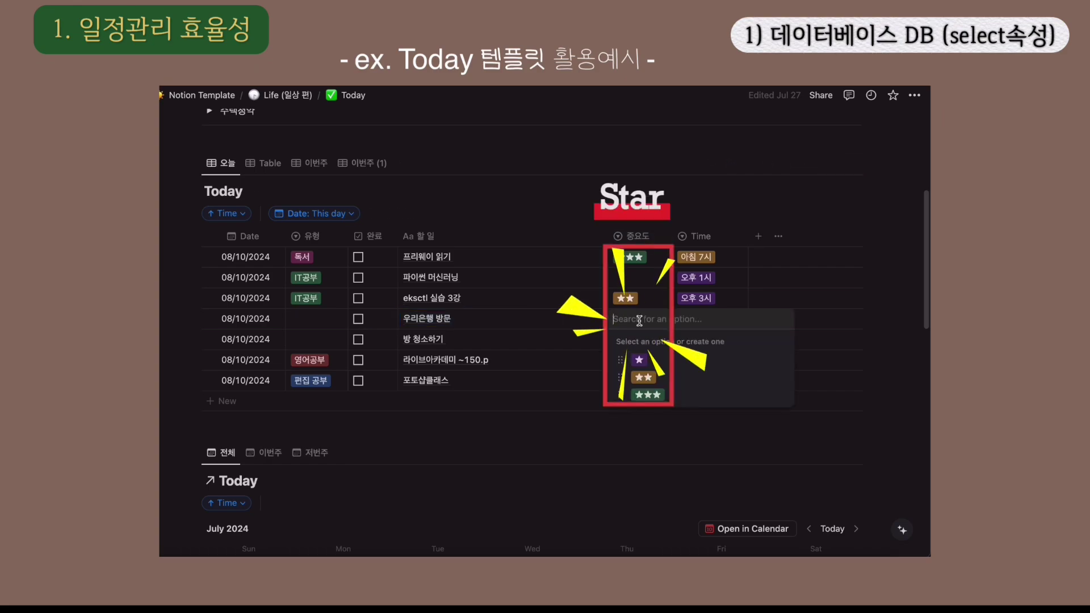
left_click(670, 394)
left_click_drag(608, 235, 539, 235)
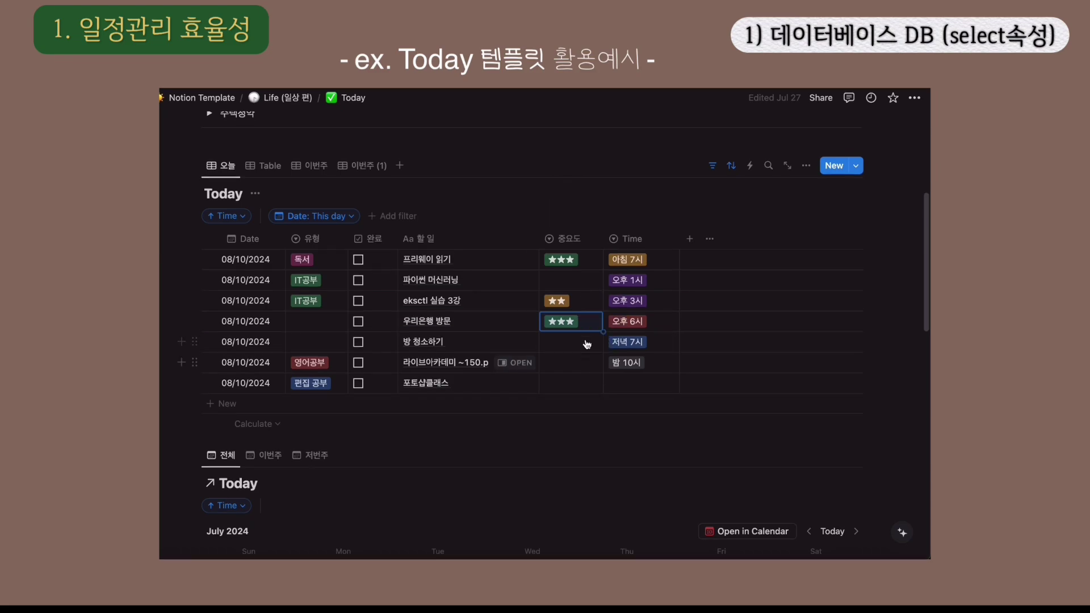
left_click_drag(537, 236, 557, 235)
- Open the Time property's settings in the 오늘 table to view its property type and options
left_click(650, 235)
left_click(672, 286)
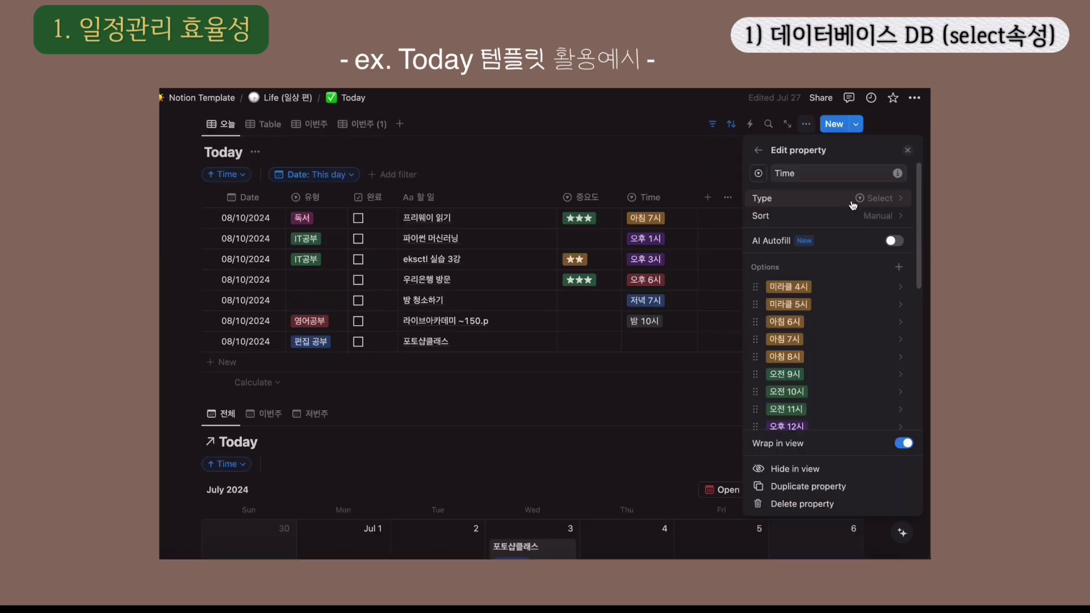
left_click(852, 200)
left_click(707, 187)
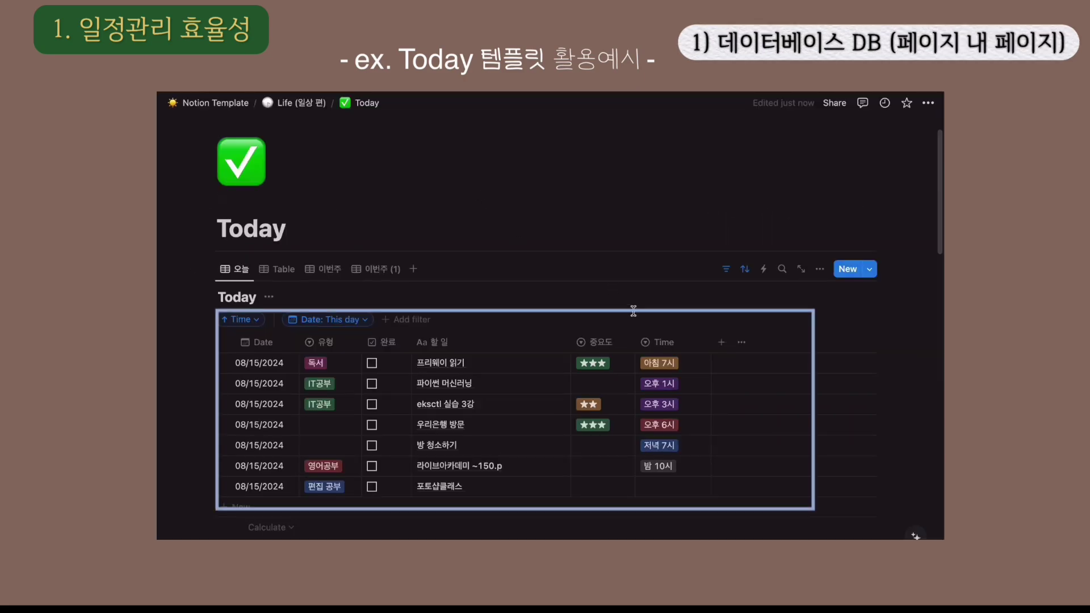
- Open the 우리은행 방문 task's page and add a to-do list: 1 계좌 개설, 2 외화 환전하고, 3 현금 10만원 출금하기
left_click(547, 425)
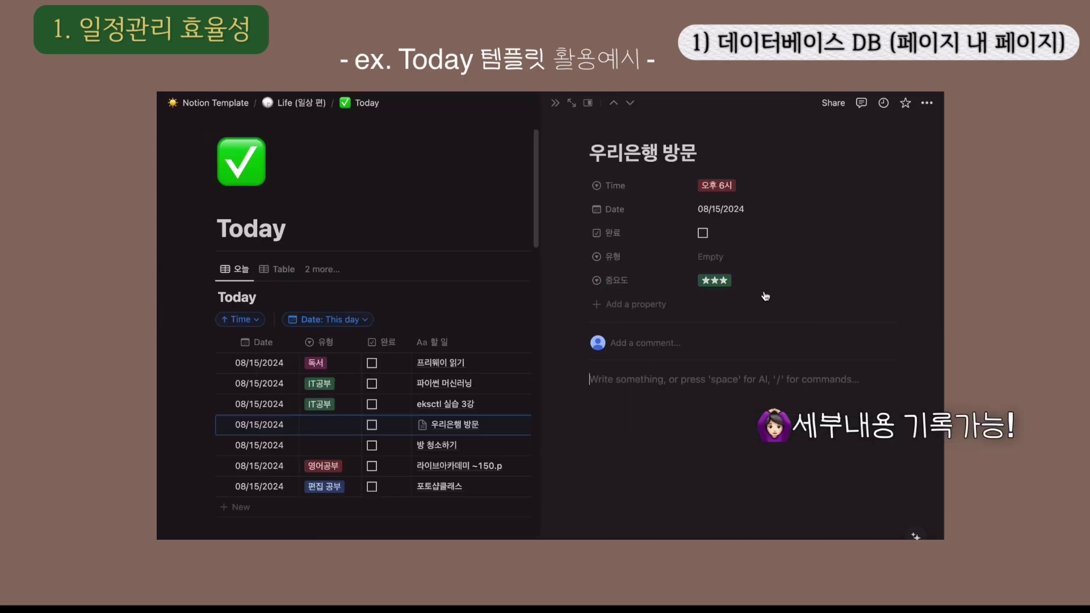
key("Return")
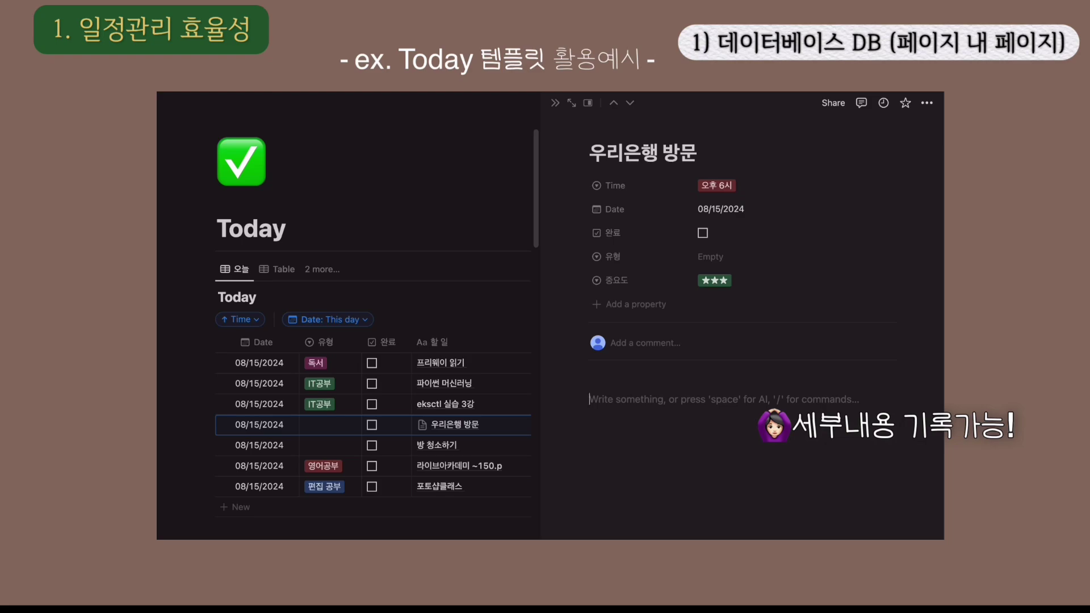
type("ㅁ")
type("1 곘")
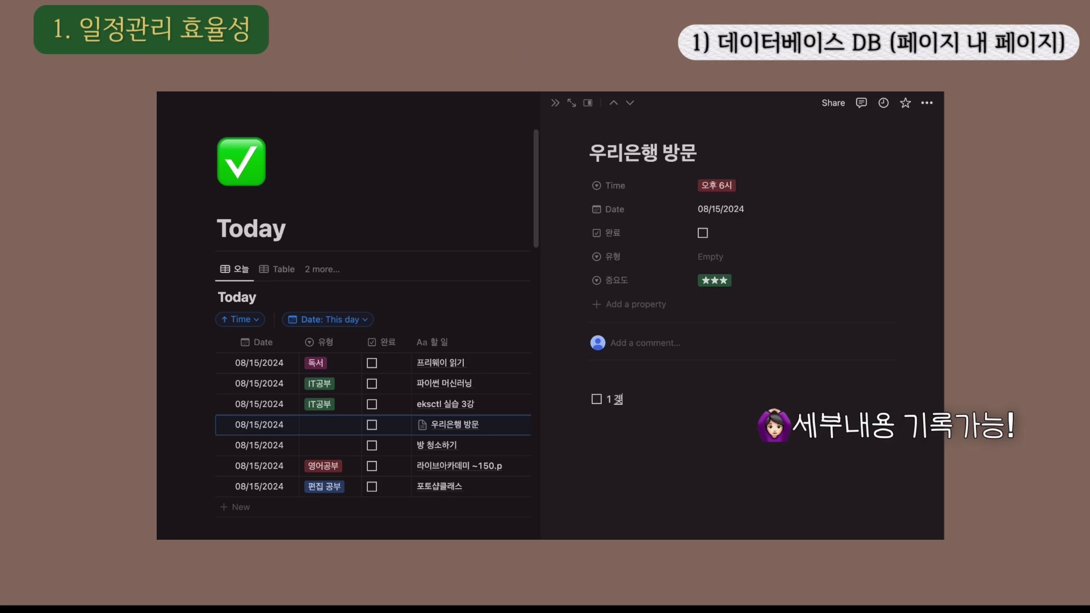
type("좌 개설")
key("Return")
type("2 외화 환전하고")
key("Return")
type("3 현금 10만원 출금하기")
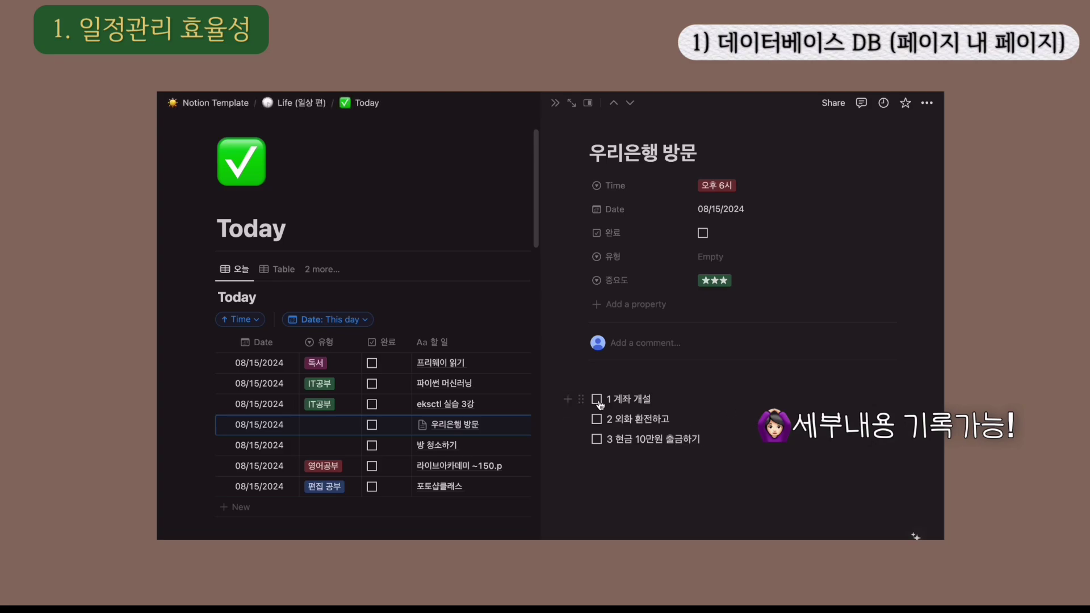
left_click(659, 469)
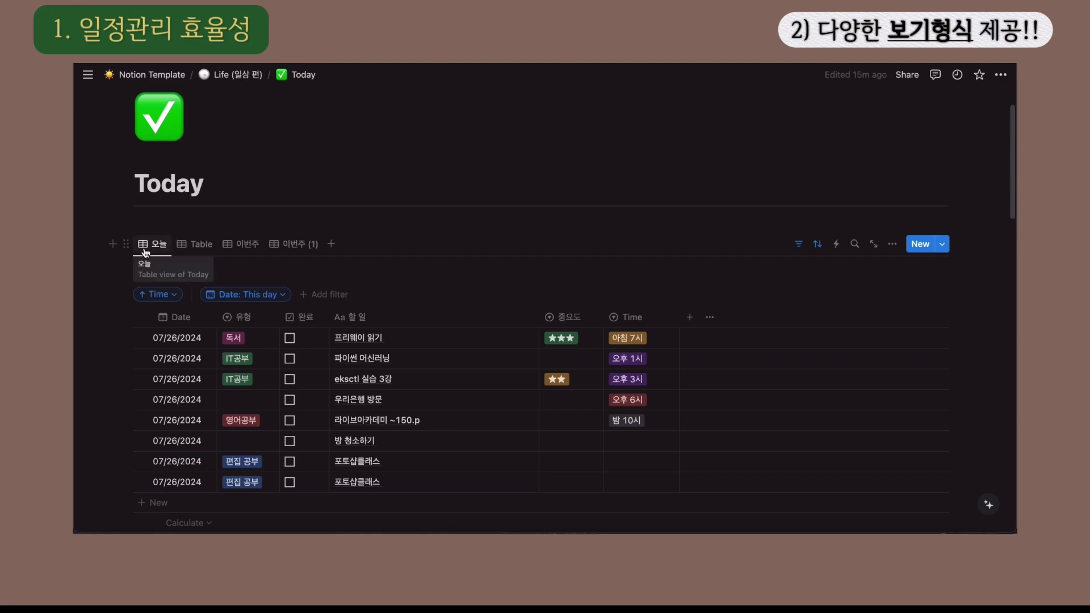
- Open the view options of the 오늘 table
left_click(892, 246)
key("Escape")
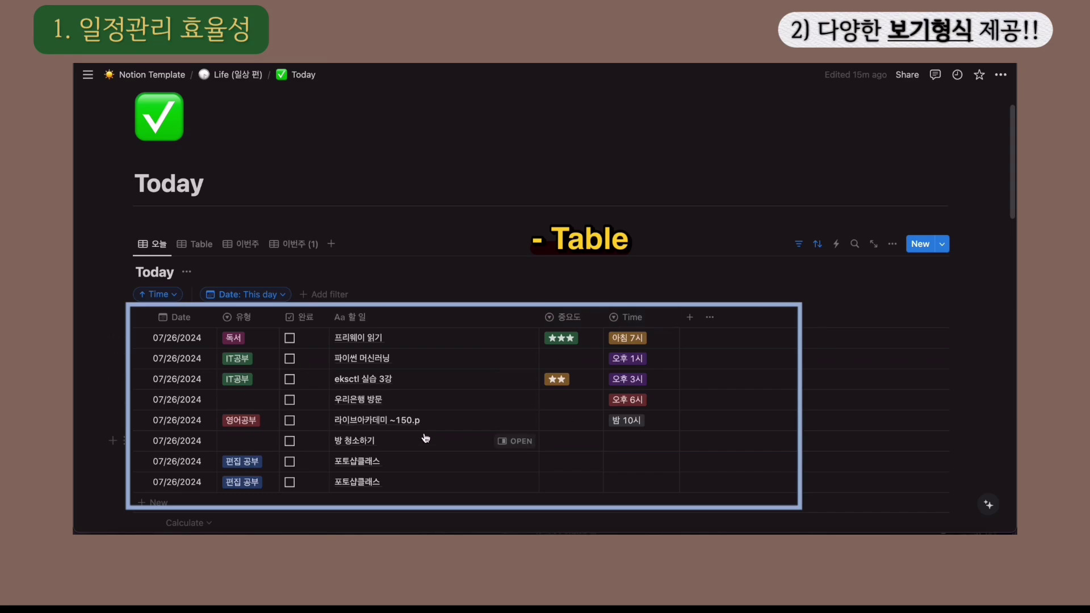
left_click(890, 246)
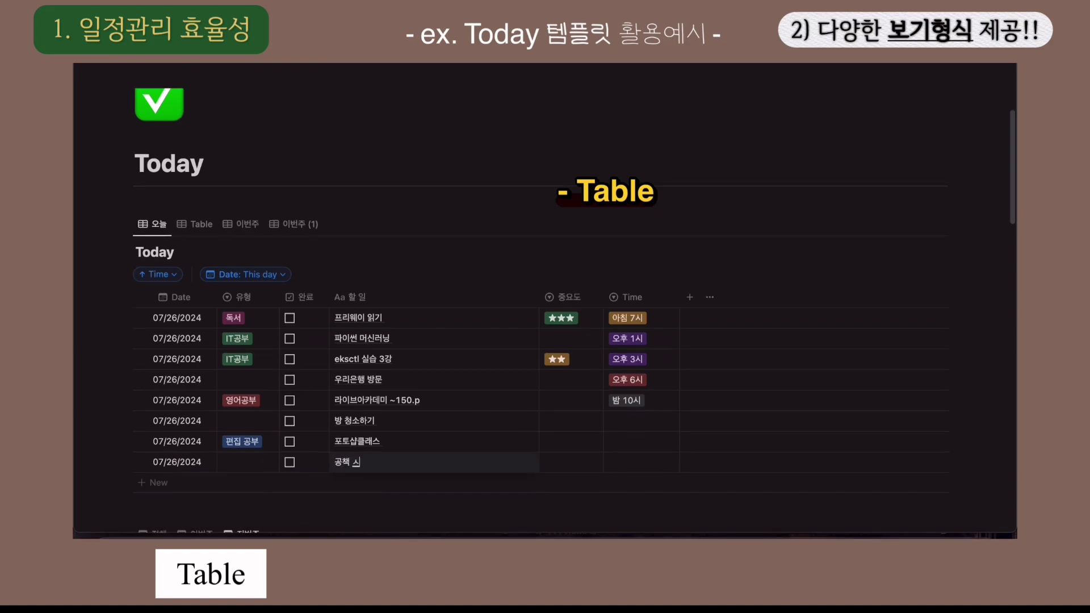
- Name the new task in the last row of the 오늘 table 공책 사기
type("사기")
key("Escape")
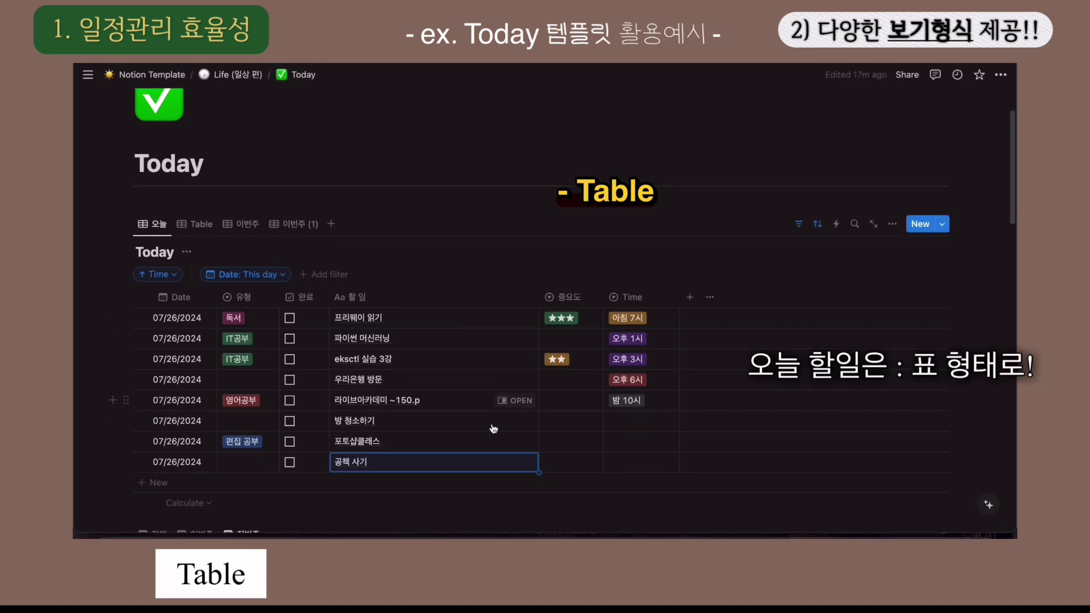
- View the layout settings of the 저번주 calendar below the table and close them unchanged
scroll(466, 317, "down", 5)
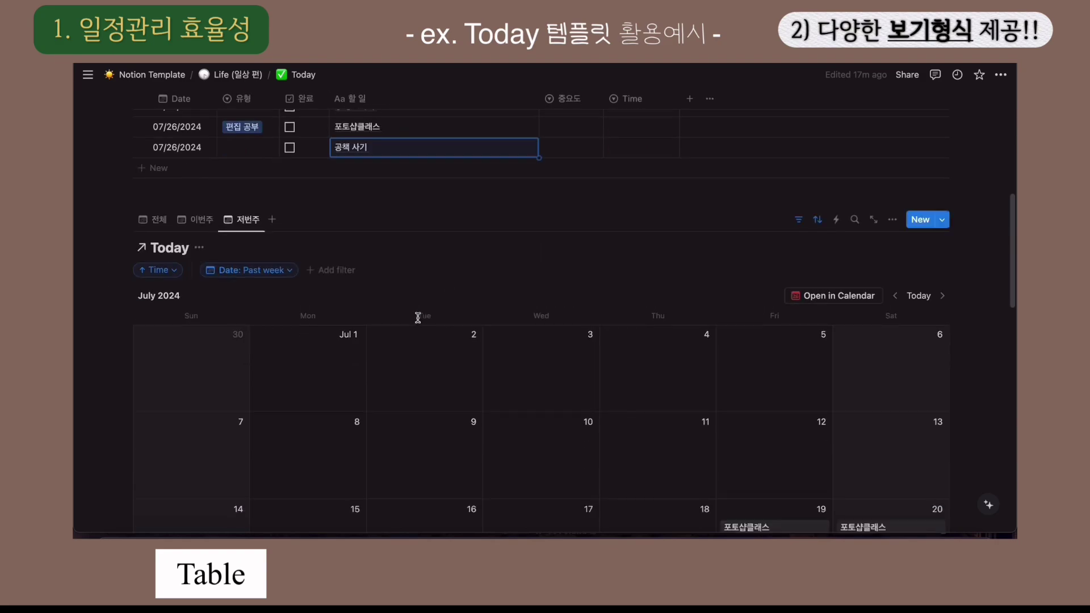
scroll(418, 318, "up", 3)
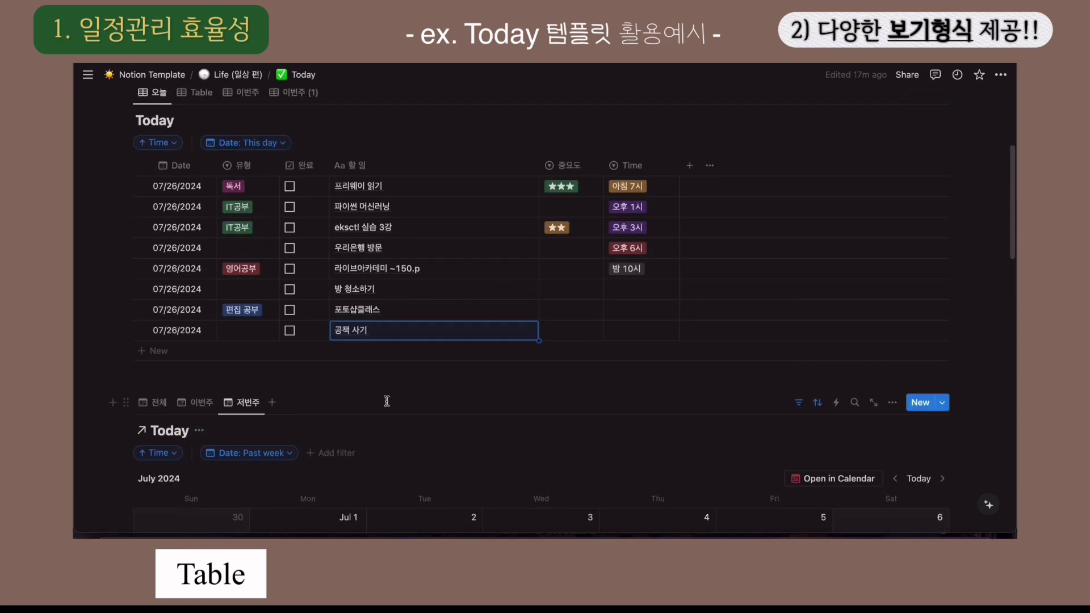
scroll(386, 401, "down", 3)
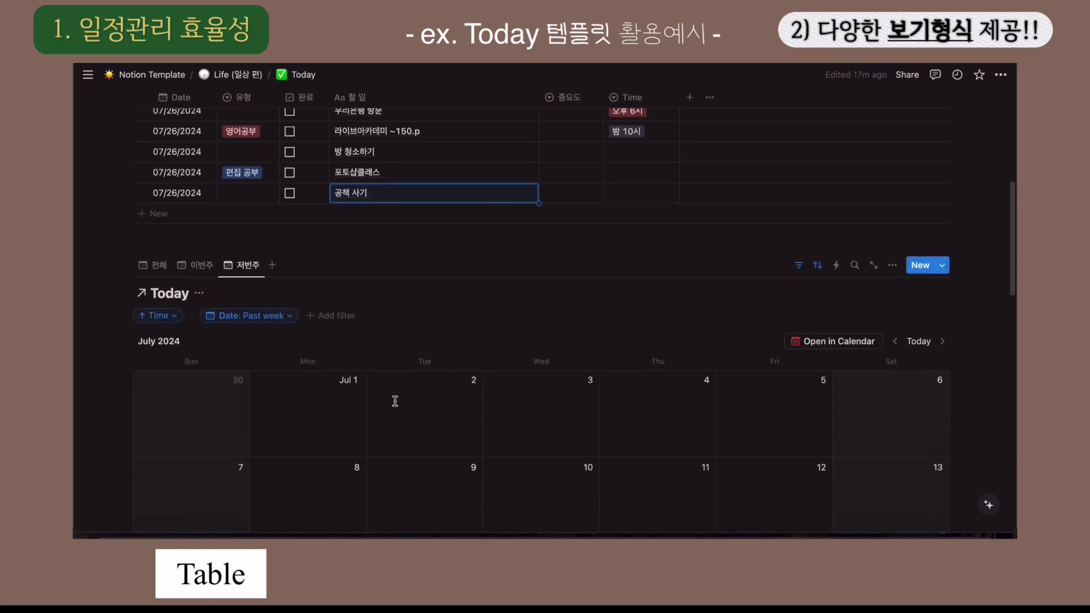
left_click(892, 265)
left_click(882, 318)
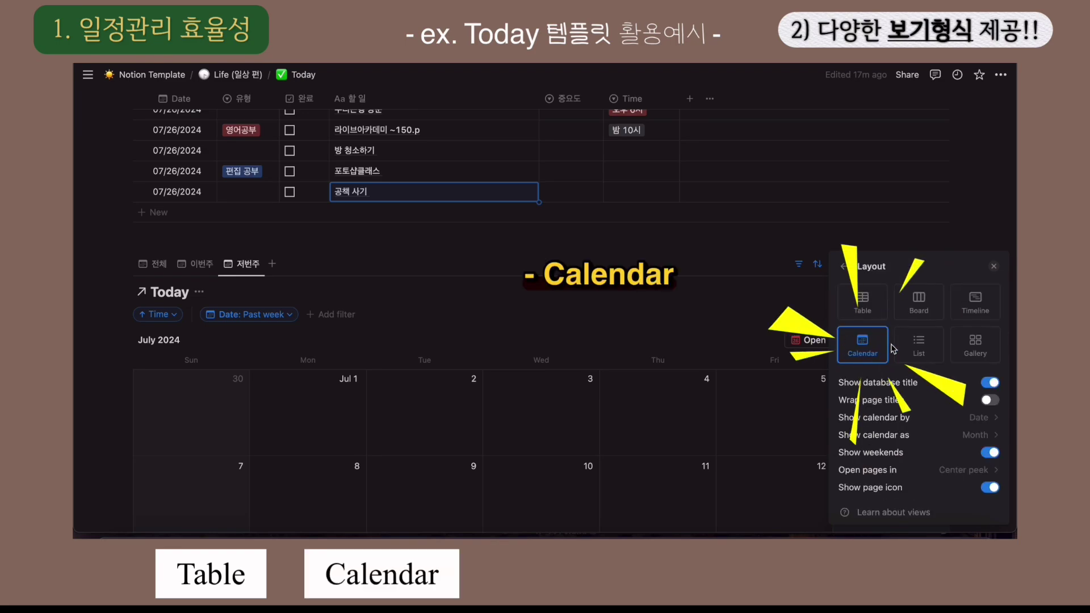
left_click(807, 316)
scroll(808, 316, "down", 3)
scroll(229, 124, "up", 1)
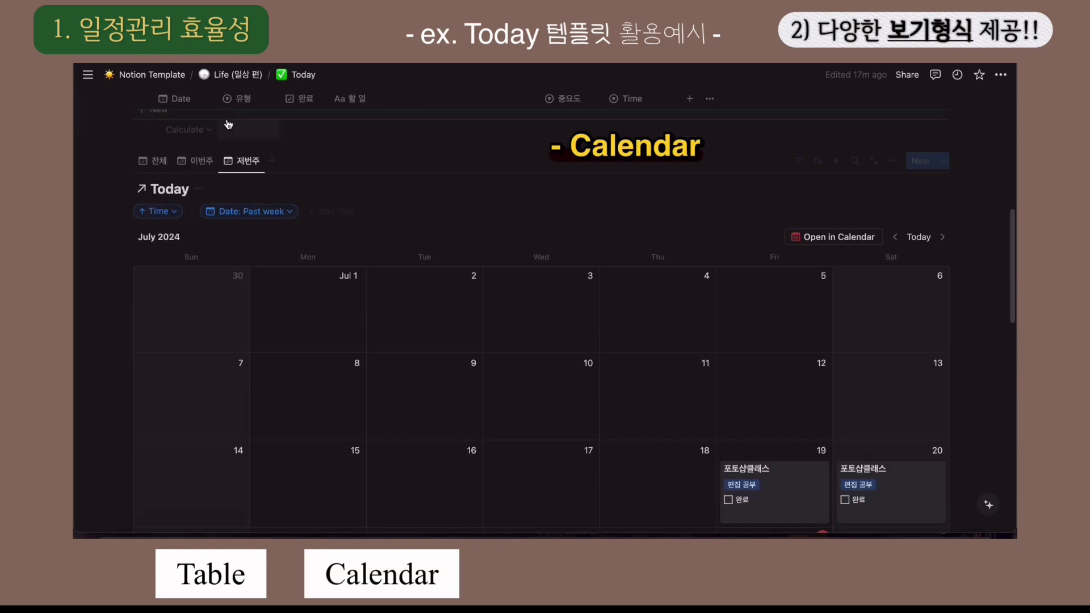
- Switch the calendar to the 전체 view and look through the July 2024 tasks
left_click(152, 161)
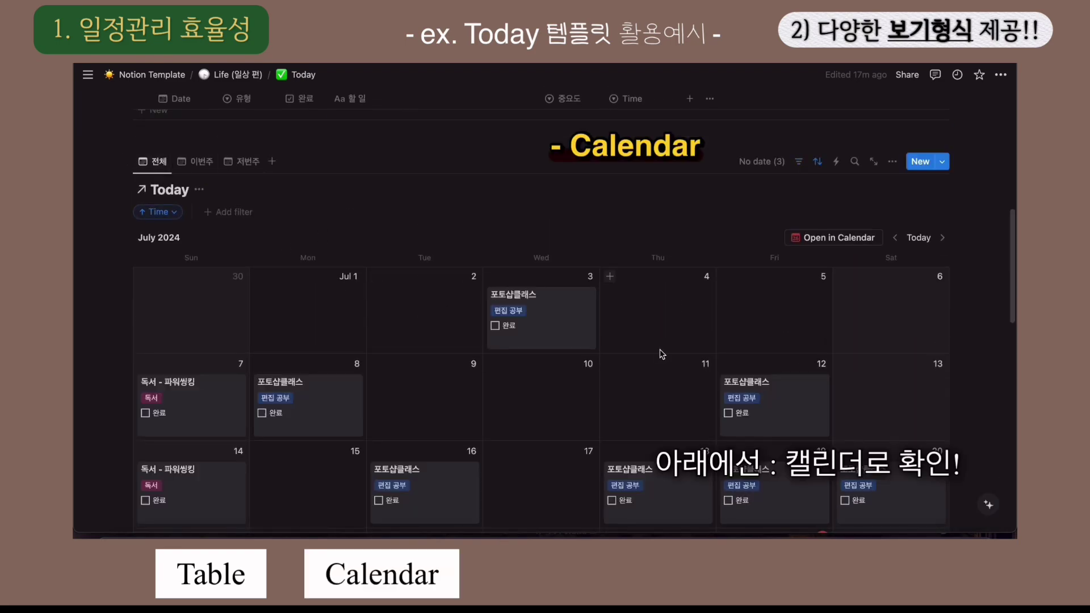
scroll(662, 354, "down", 5)
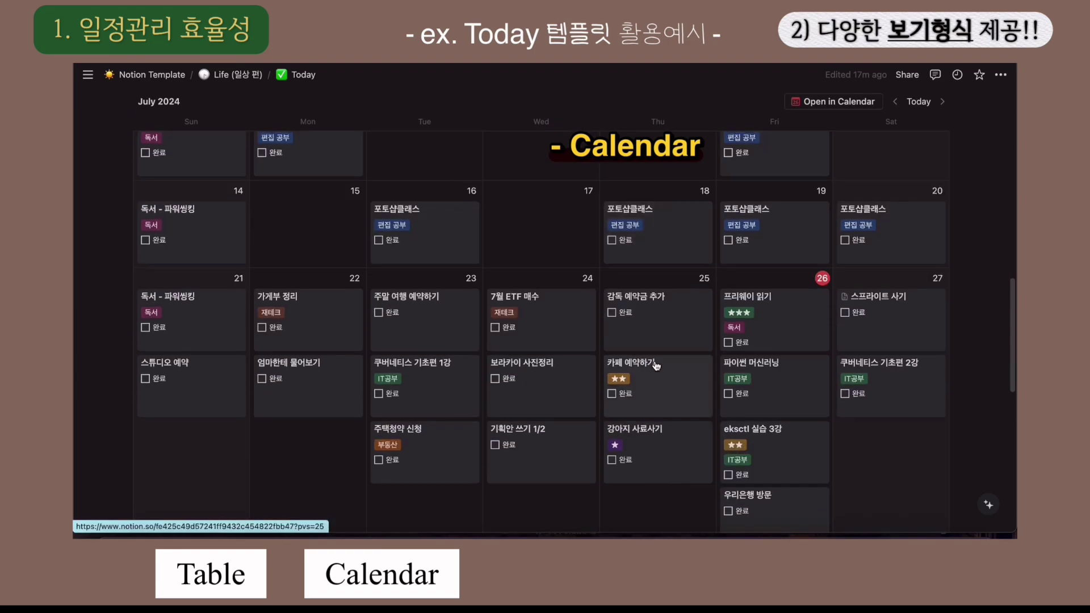
scroll(582, 288, "up", 1)
scroll(573, 301, "up", 10)
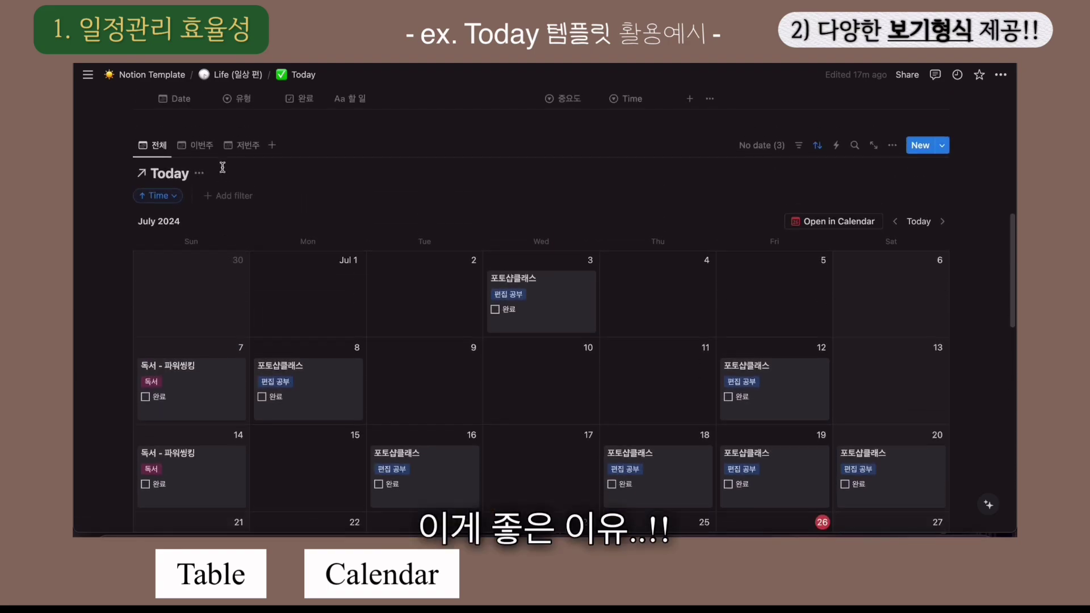
- Set the Time of the 공책 사기 task to 저녁 9시
left_click(384, 342)
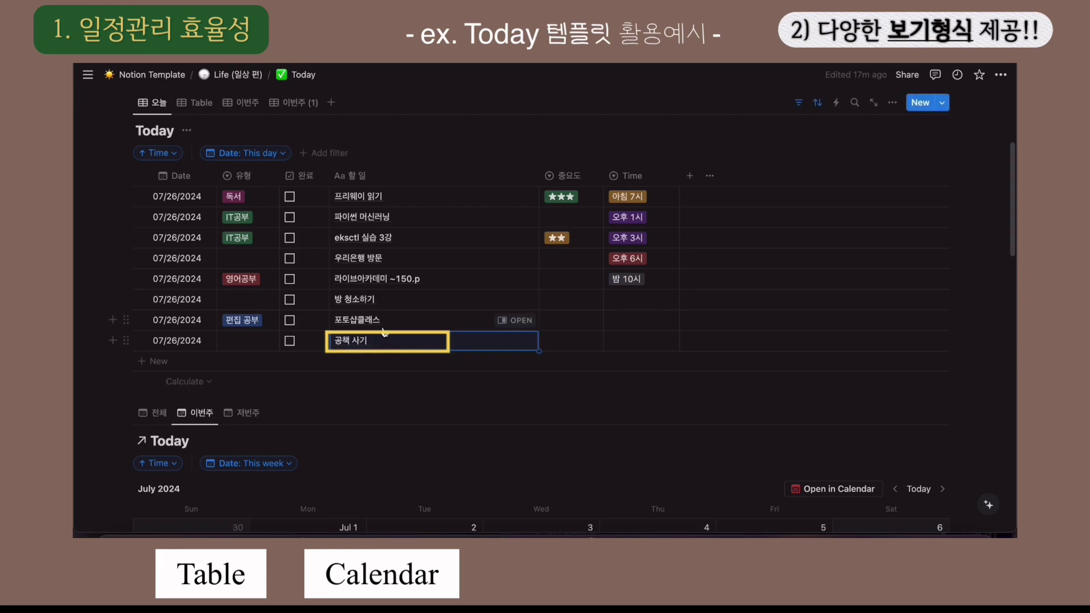
key("Escape")
left_click(645, 344)
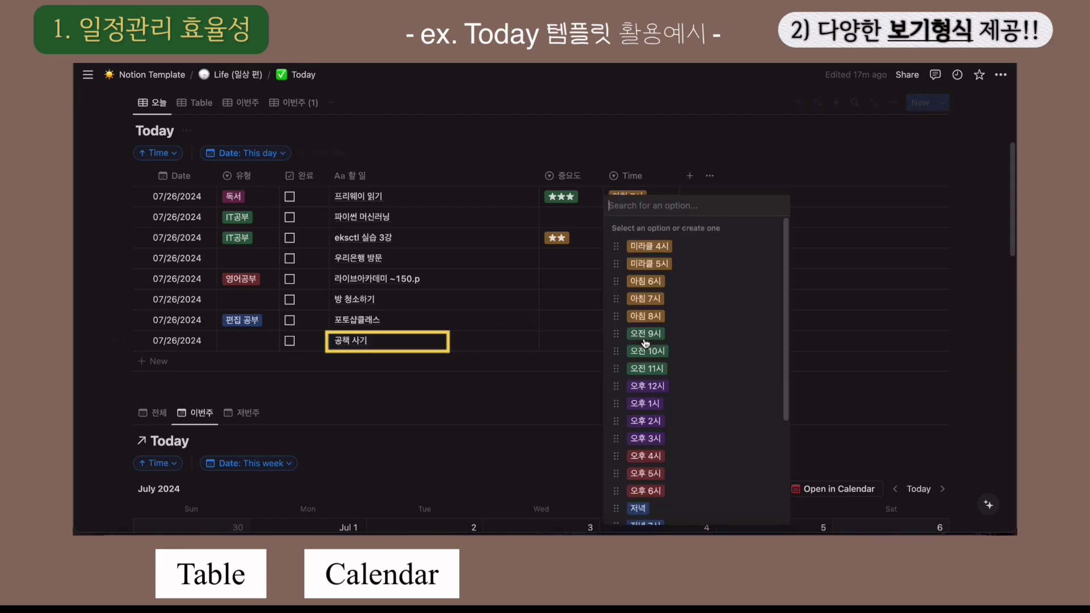
type("9")
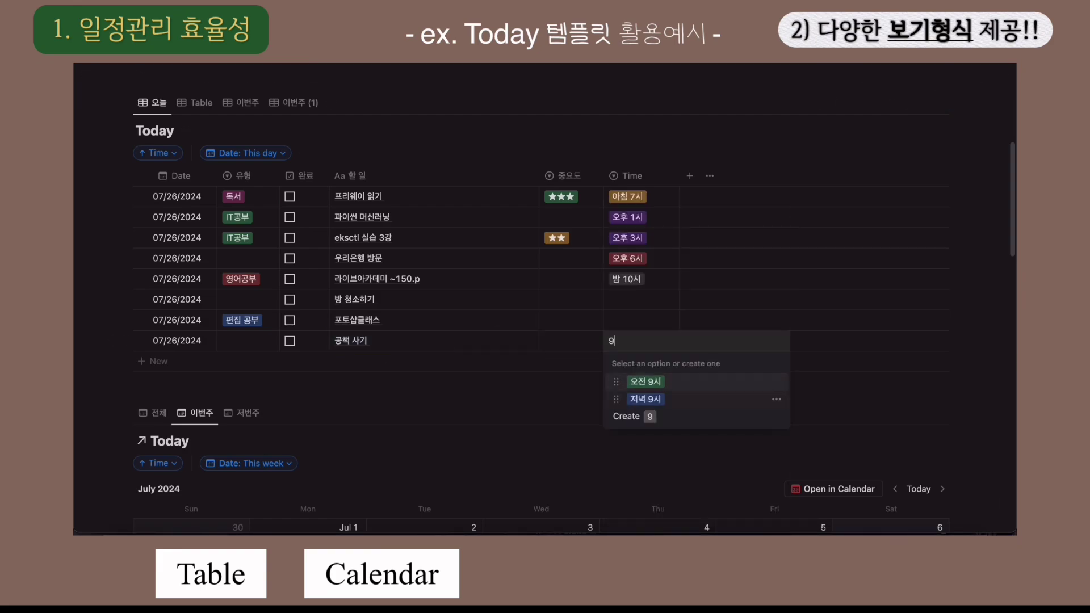
left_click(645, 399)
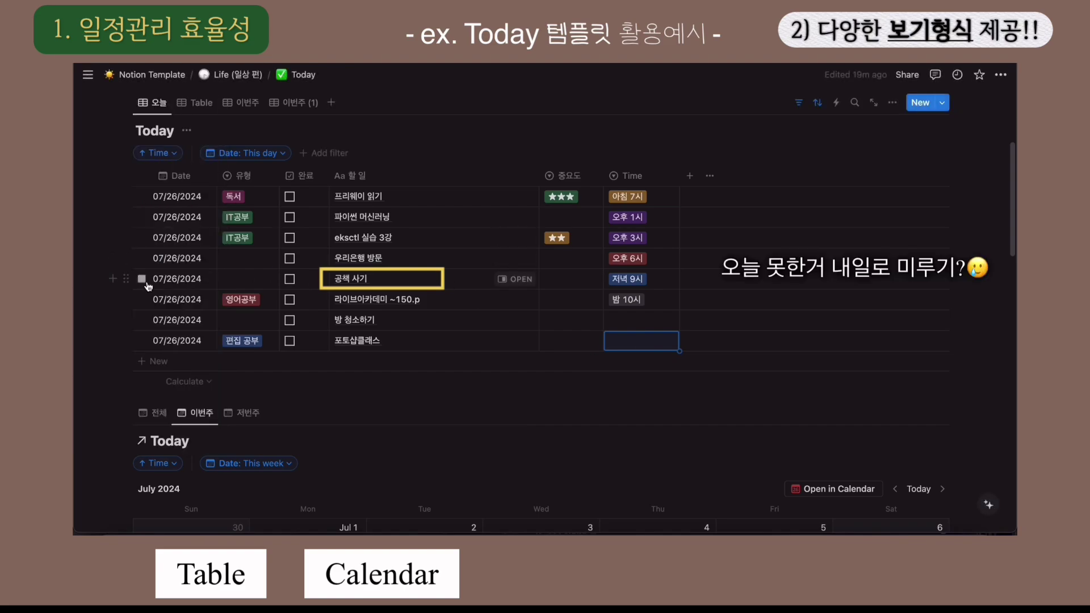
- Postpone the 공책 사기 task by moving its card from July 26 to July 27 in the calendar
left_click(145, 279)
scroll(603, 231, "up", 1)
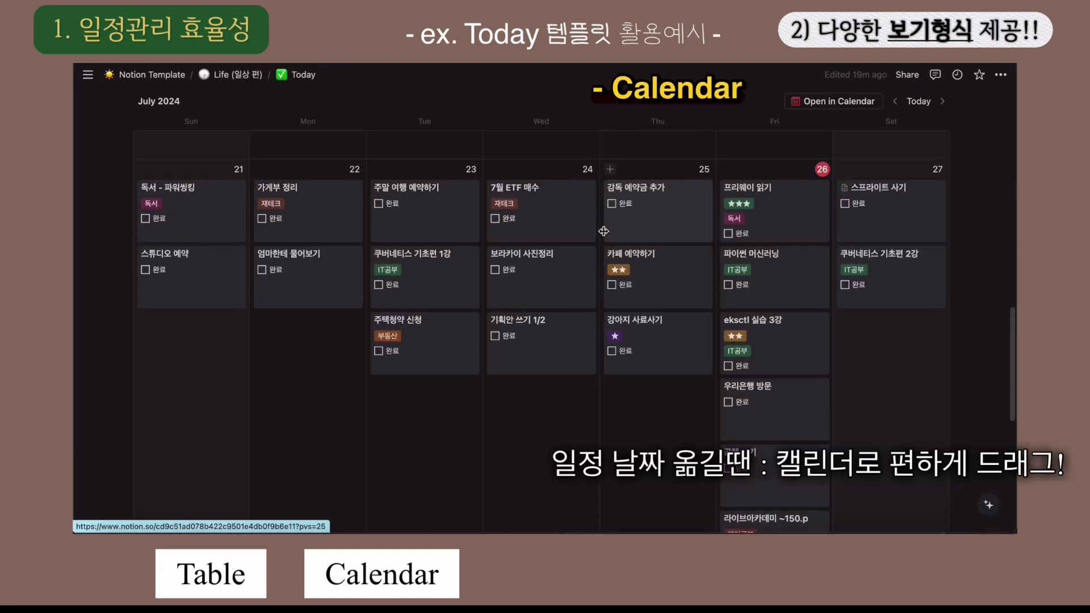
left_click_drag(755, 454, 873, 407)
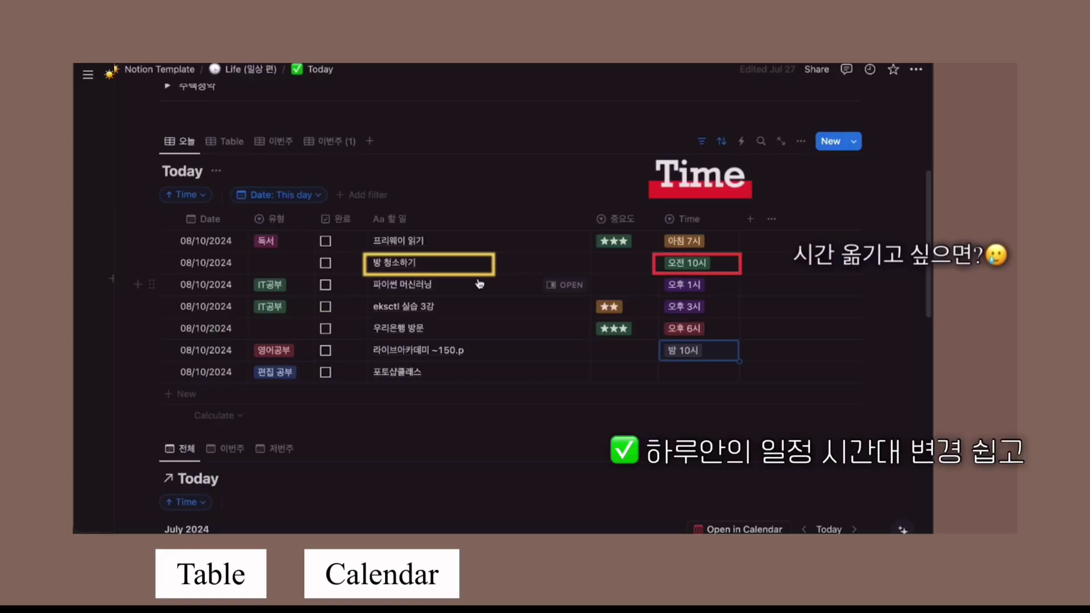
- Change the Time of the 방 청소하기 task to 저녁 7시
left_click(726, 263)
scroll(725, 305, "down", 3)
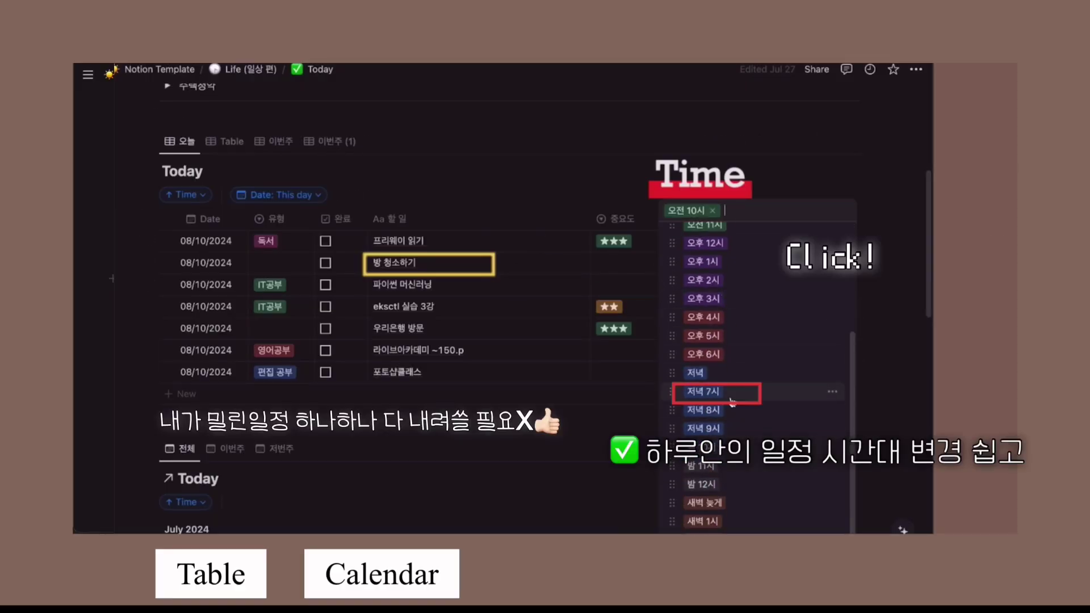
left_click(703, 395)
left_click(425, 333)
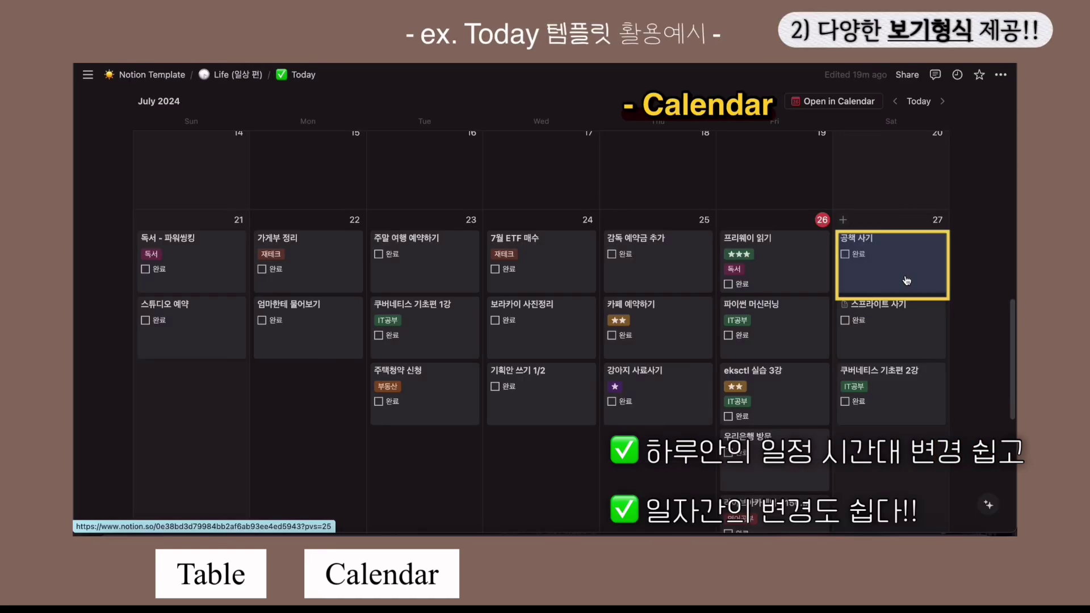
- Reschedule the 공책 사기 task by moving its card from July 27 to July 22 in the calendar
left_click_drag(907, 281, 634, 404)
left_click_drag(668, 187, 333, 316)
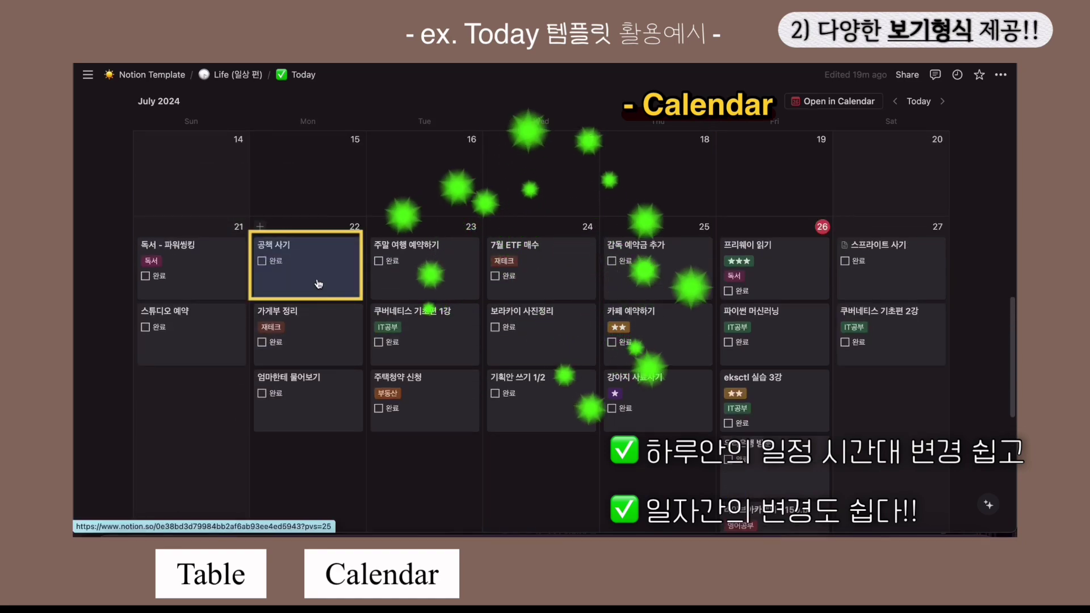
scroll(318, 284, "up", 15)
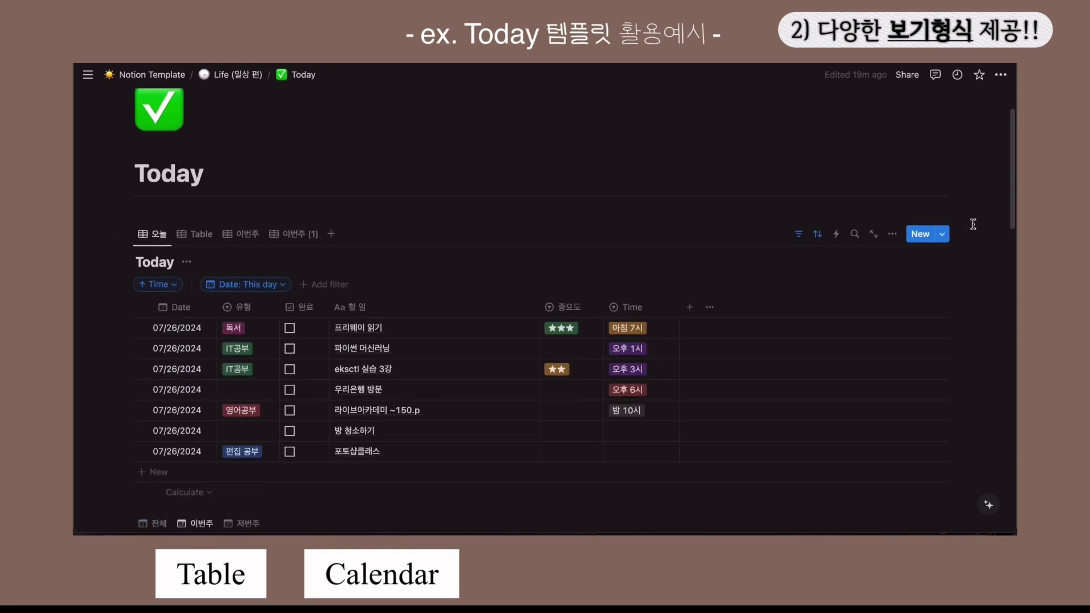
left_click(893, 234)
left_click(890, 288)
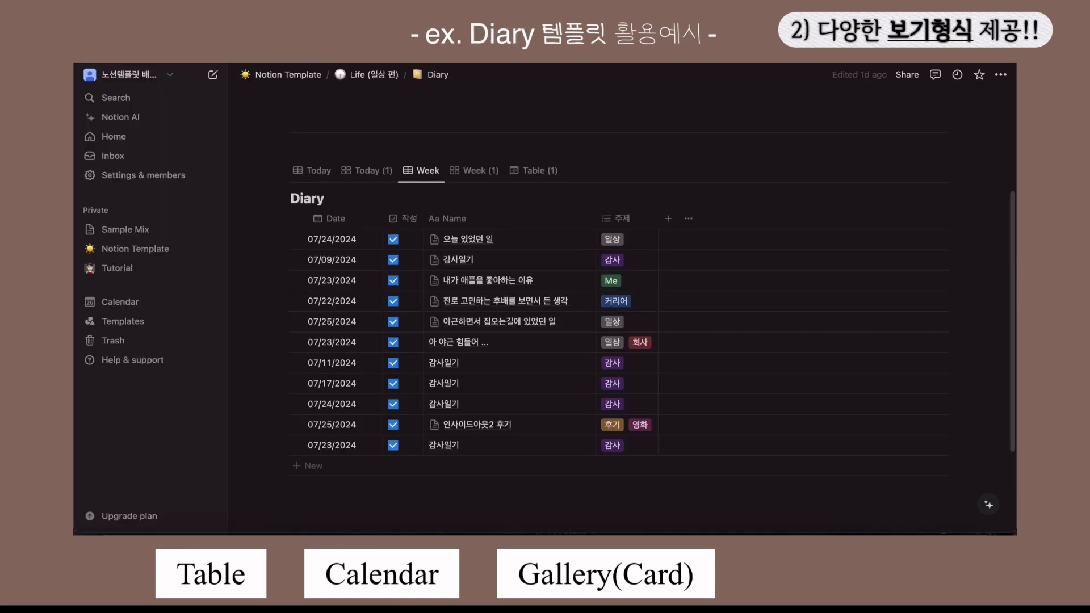
- Look through the entries in the Diary page's Week table view, including their dates, names and 주제 tags
scroll(537, 246, "up", 3)
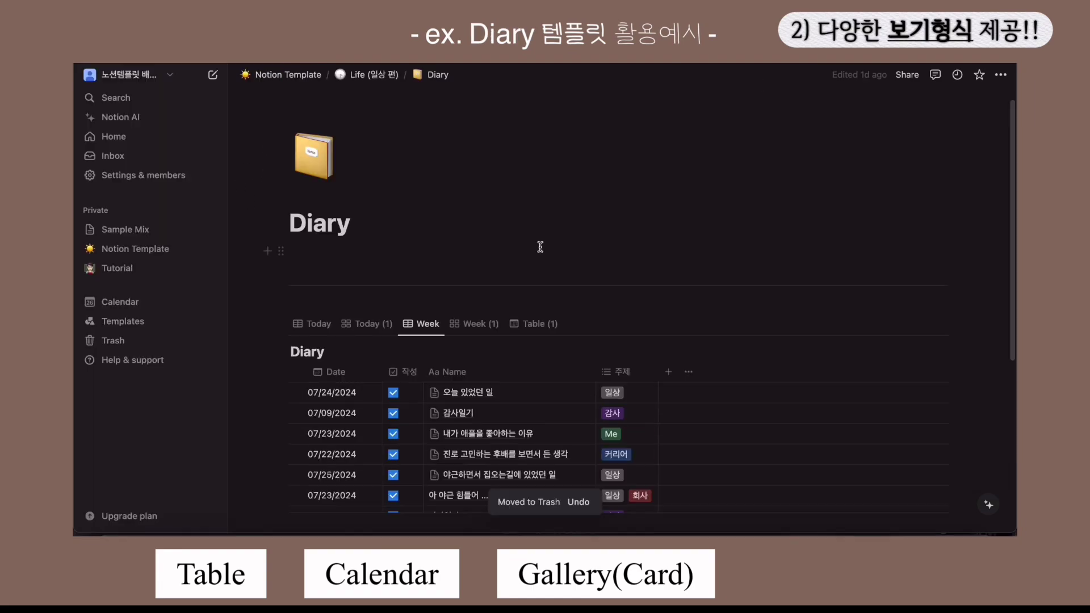
scroll(551, 266, "down", 3)
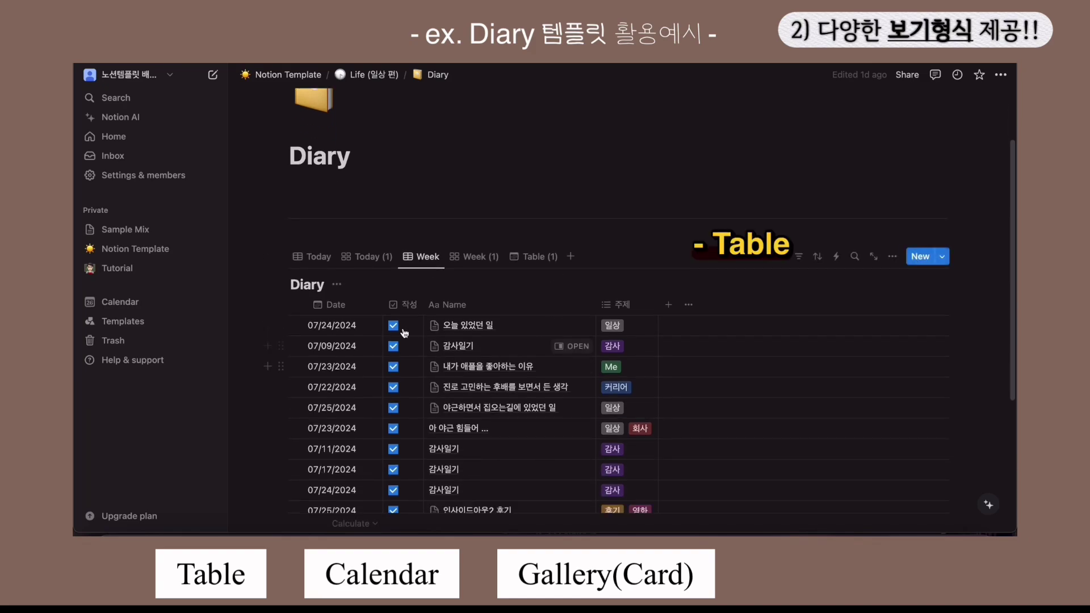
scroll(433, 366, "down", 1)
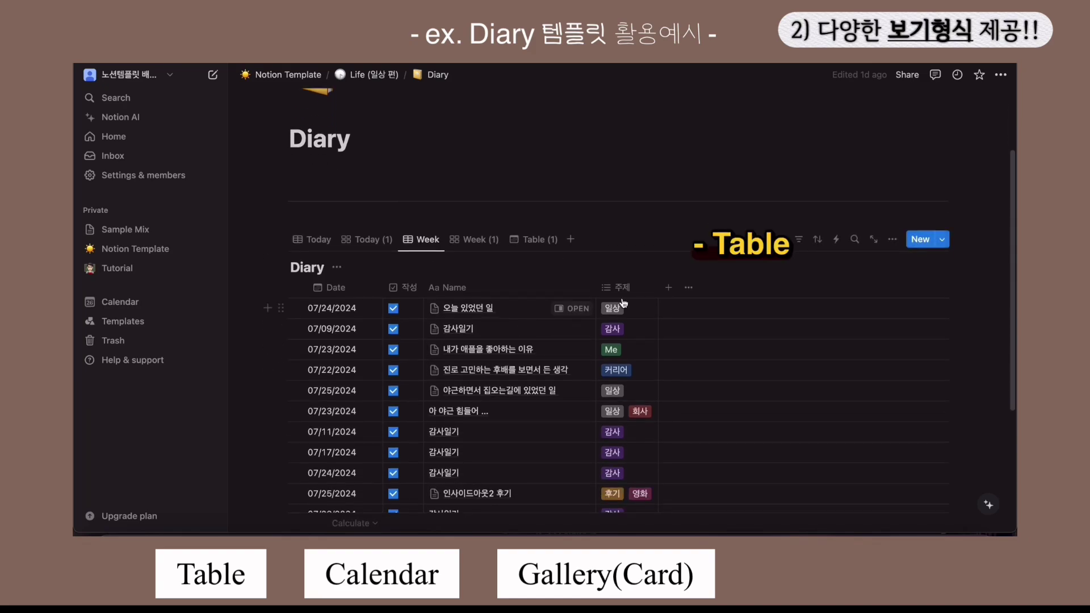
scroll(666, 340, "down", 2)
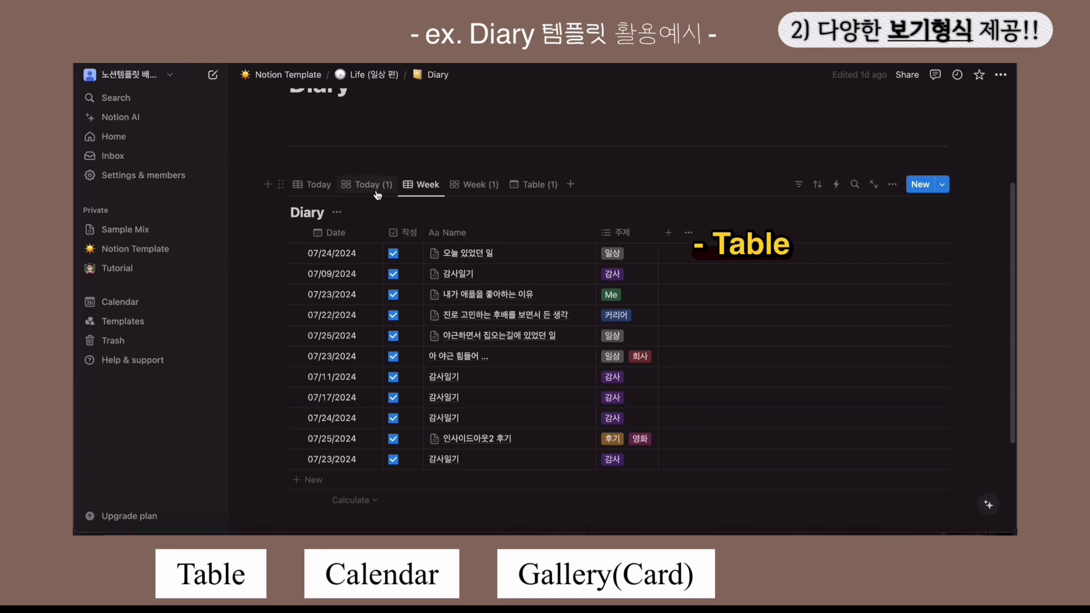
- Compare the Diary's Week table view with its Week (1) gallery view and look through the entry cards
left_click(459, 190)
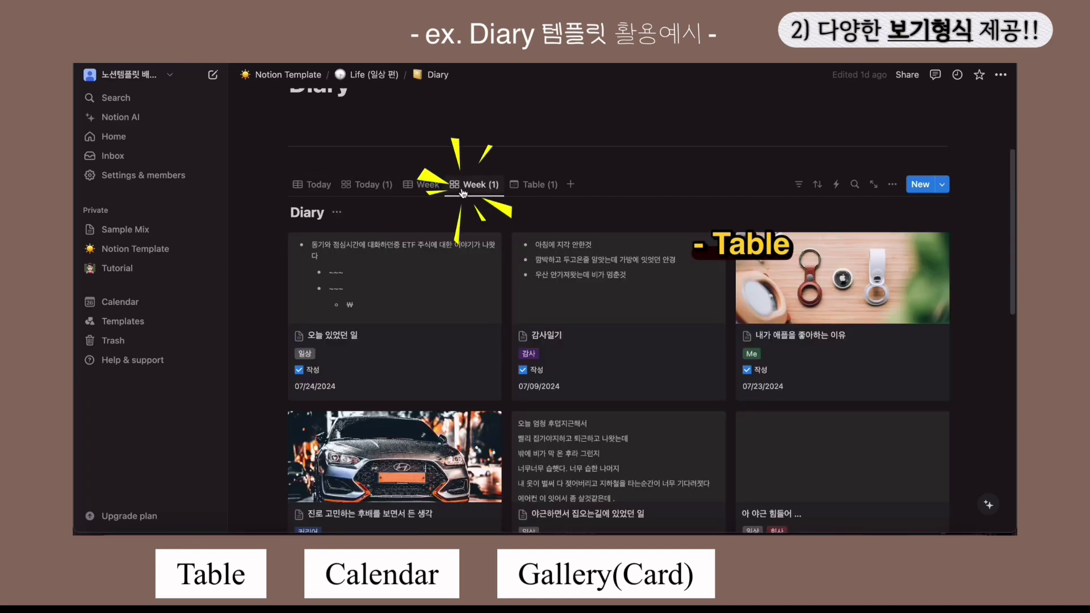
left_click(421, 184)
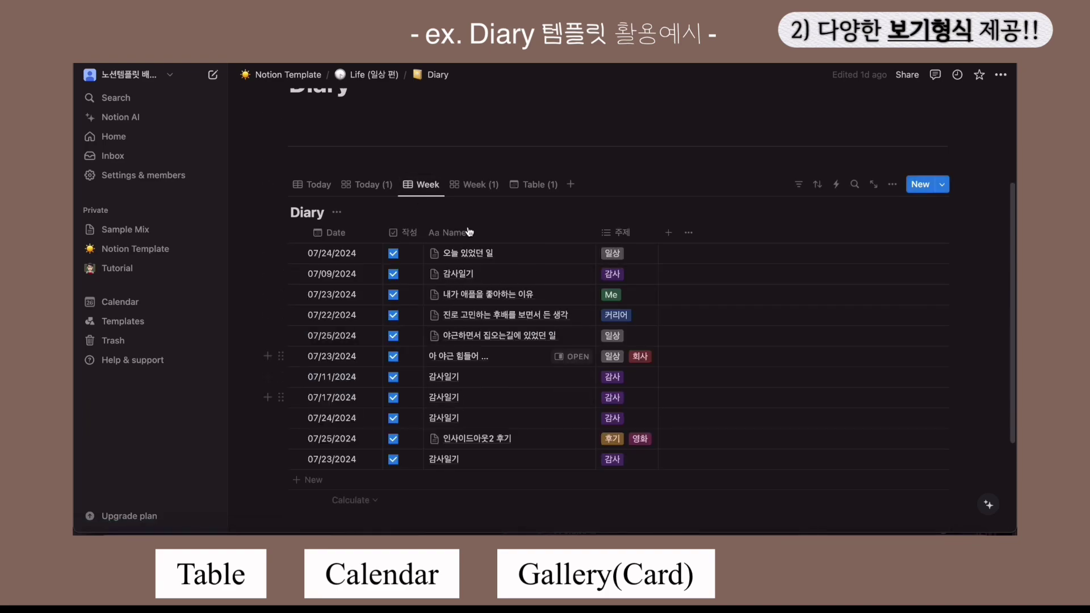
left_click(482, 190)
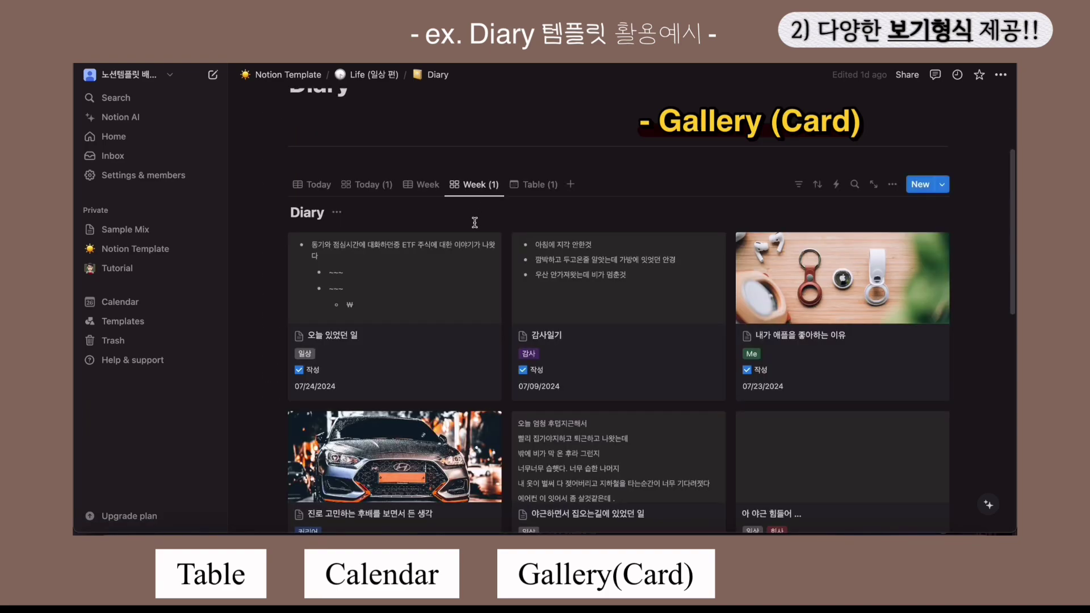
left_click(438, 193)
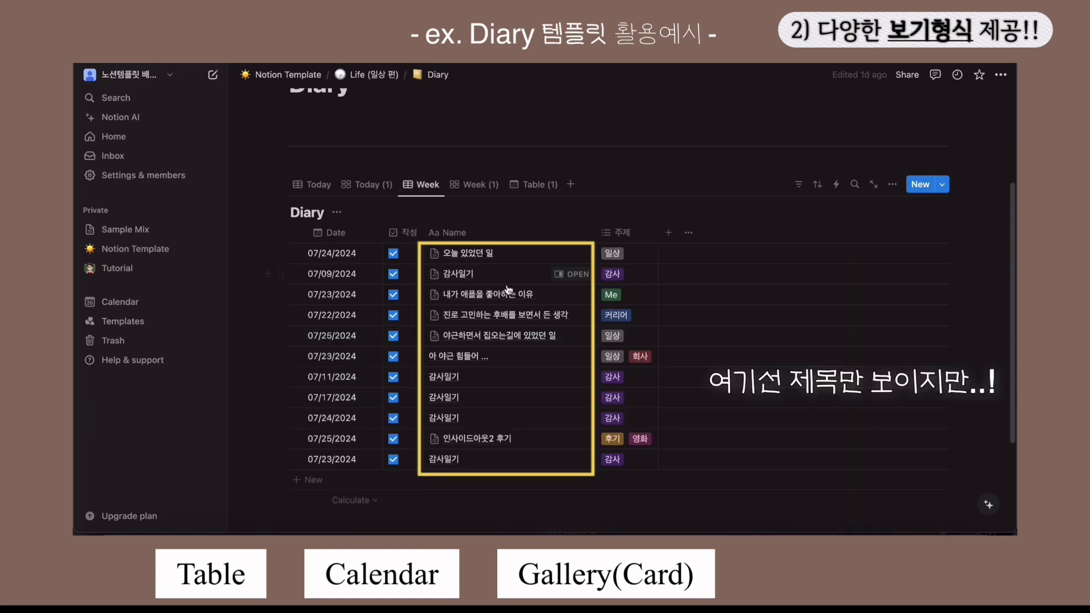
left_click(470, 184)
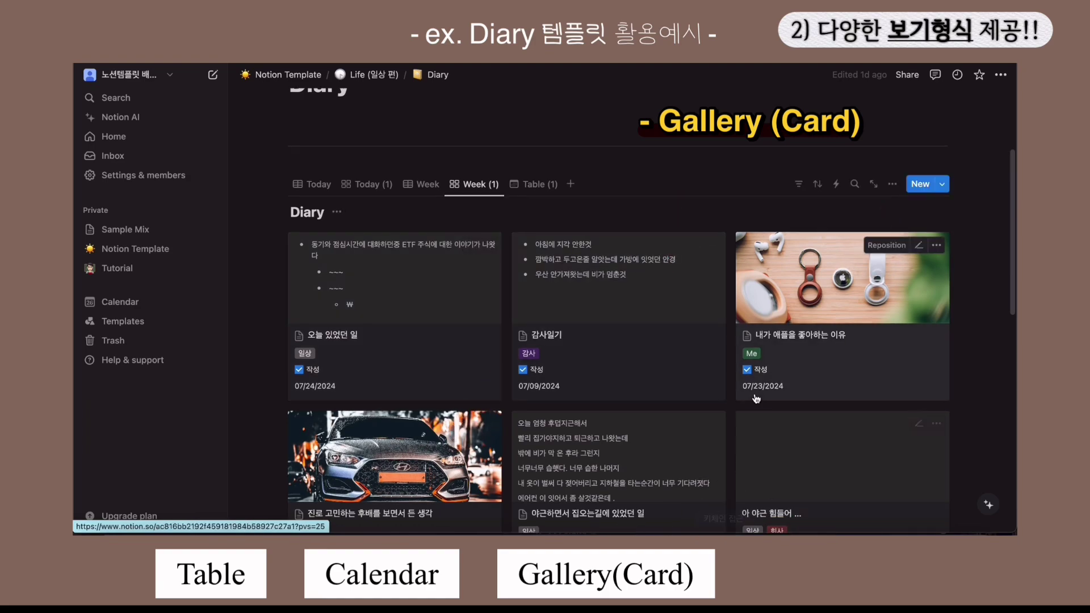
scroll(794, 369, "down", 2)
scroll(756, 399, "down", 1)
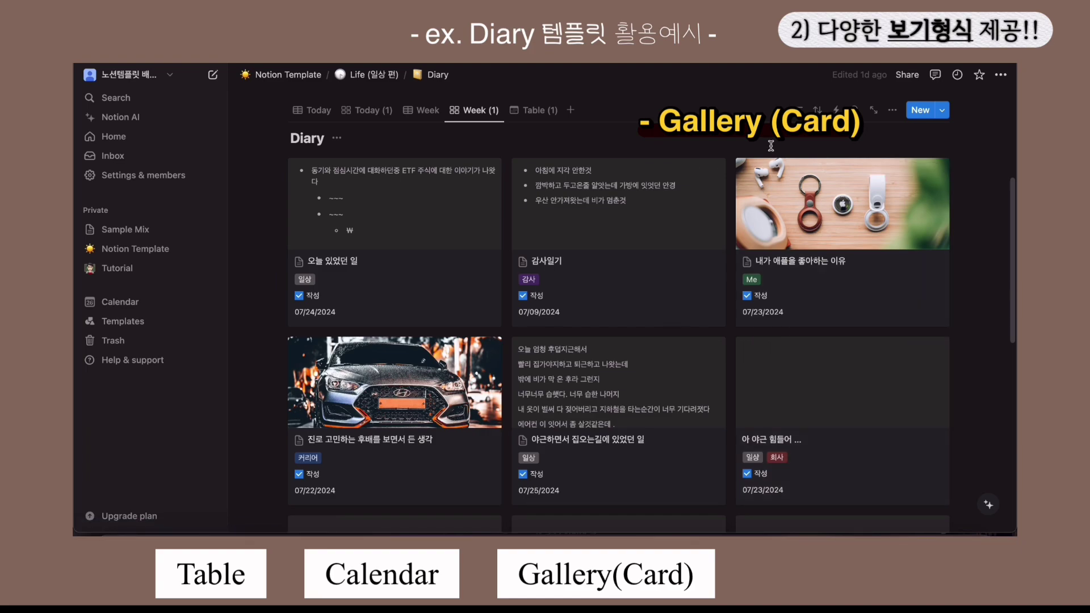
scroll(771, 146, "up", 5)
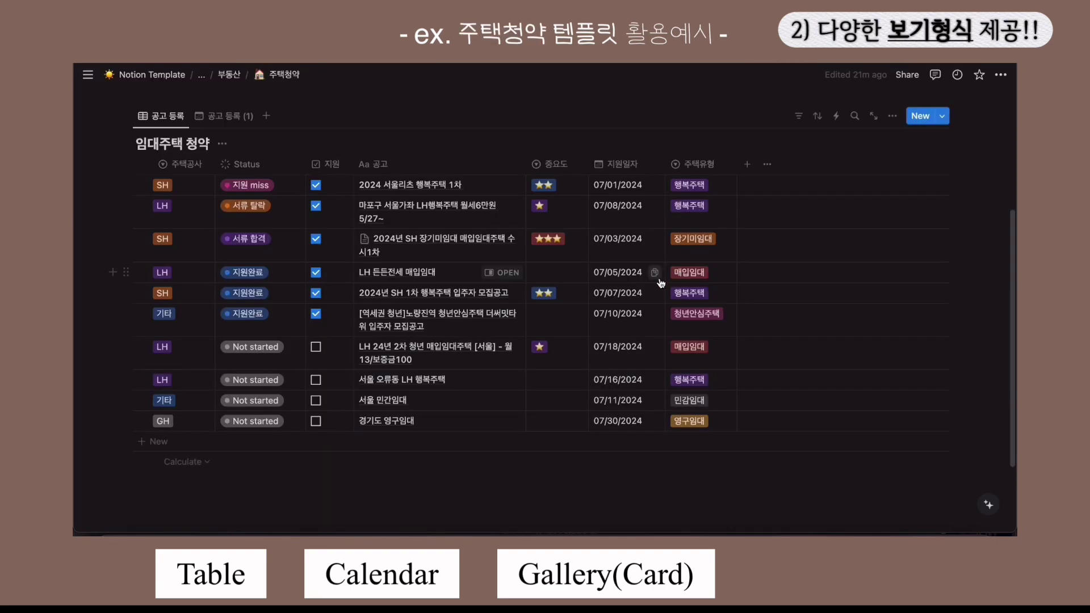
- Add a new Board view to the 임대주택 청약 database on the 주택청약 page
scroll(492, 316, "up", 1)
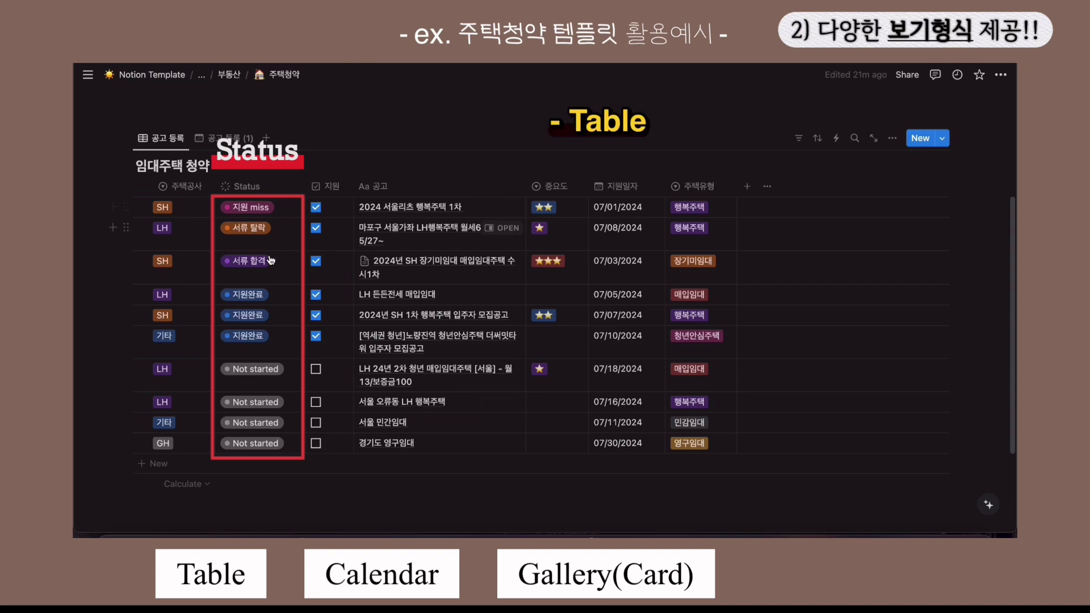
left_click(267, 140)
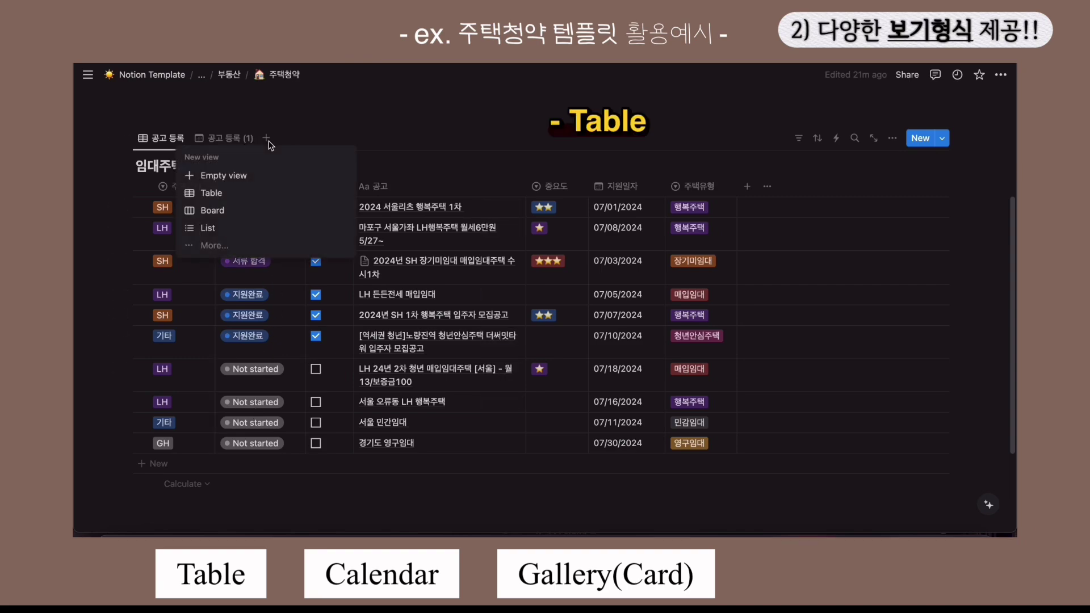
left_click(255, 175)
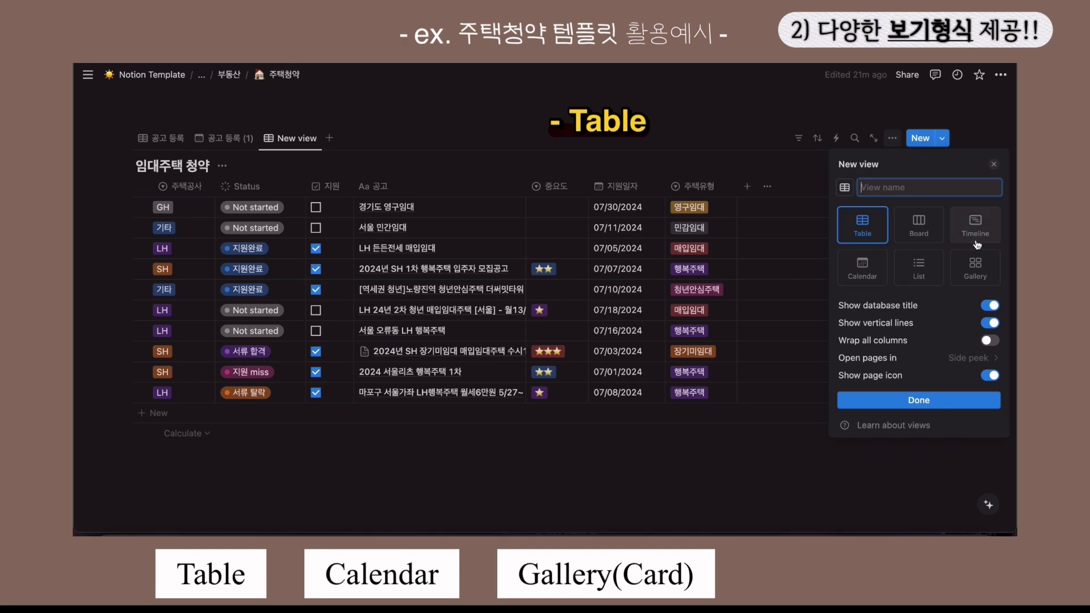
left_click(931, 228)
left_click(361, 322)
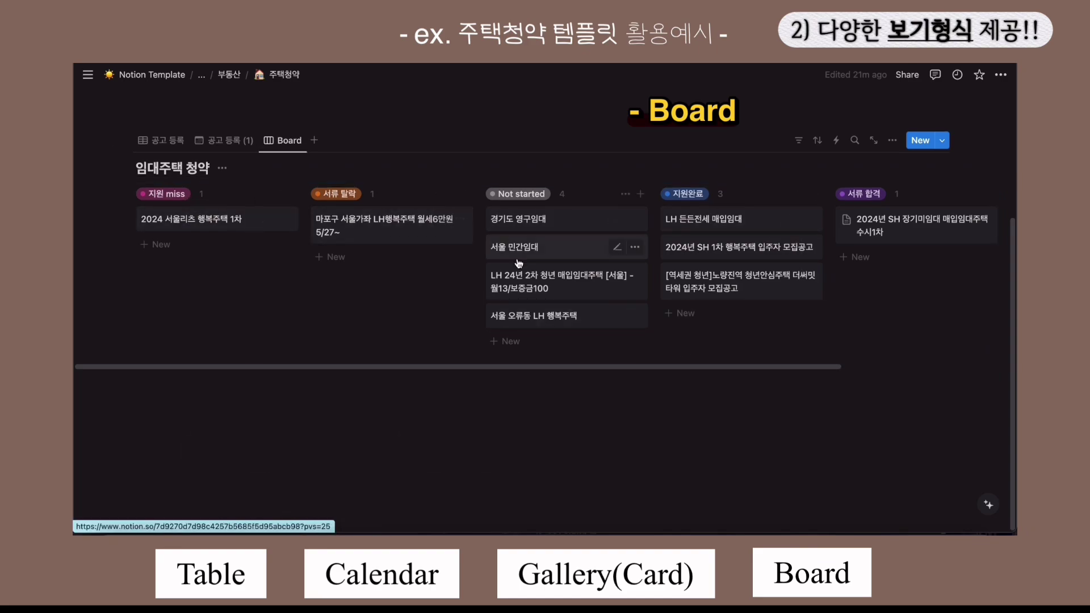
- Move the LH 든든전세 매입임대 card to the 서류 합격 group and the [역세권 청년]노량진역 청년안심주택 card to 서류 탈락 on the board
scroll(577, 230, "right", 5)
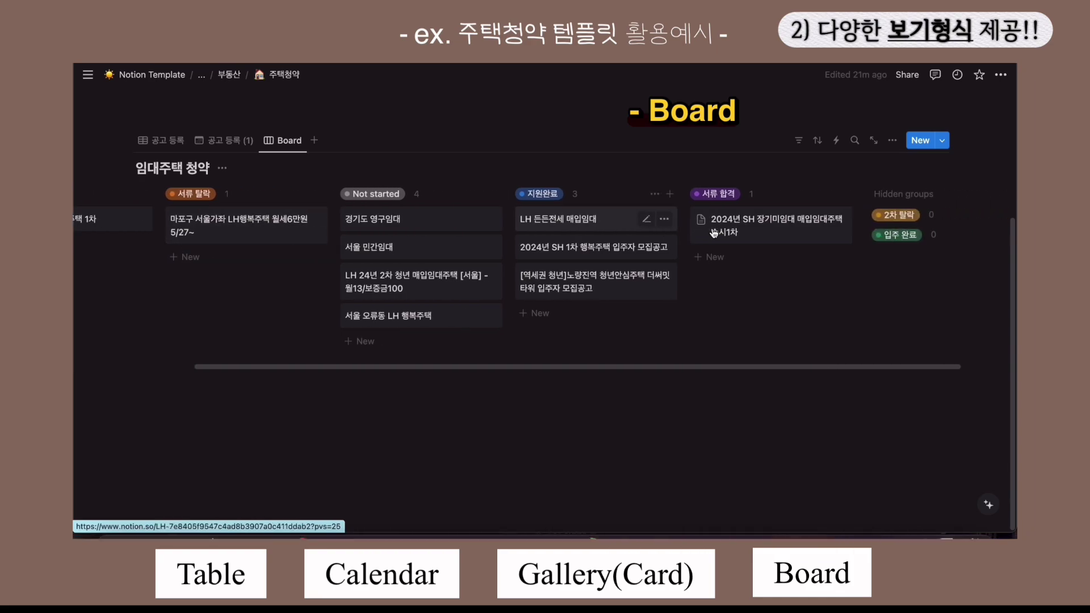
left_click_drag(578, 227, 780, 291)
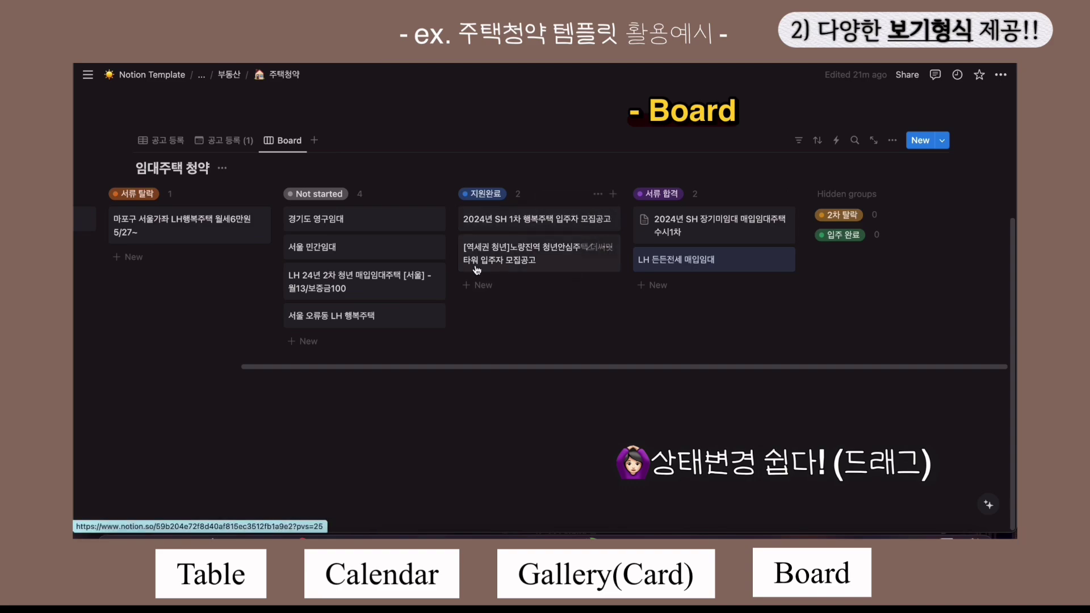
left_click_drag(536, 253, 185, 284)
scroll(370, 321, "left", 4)
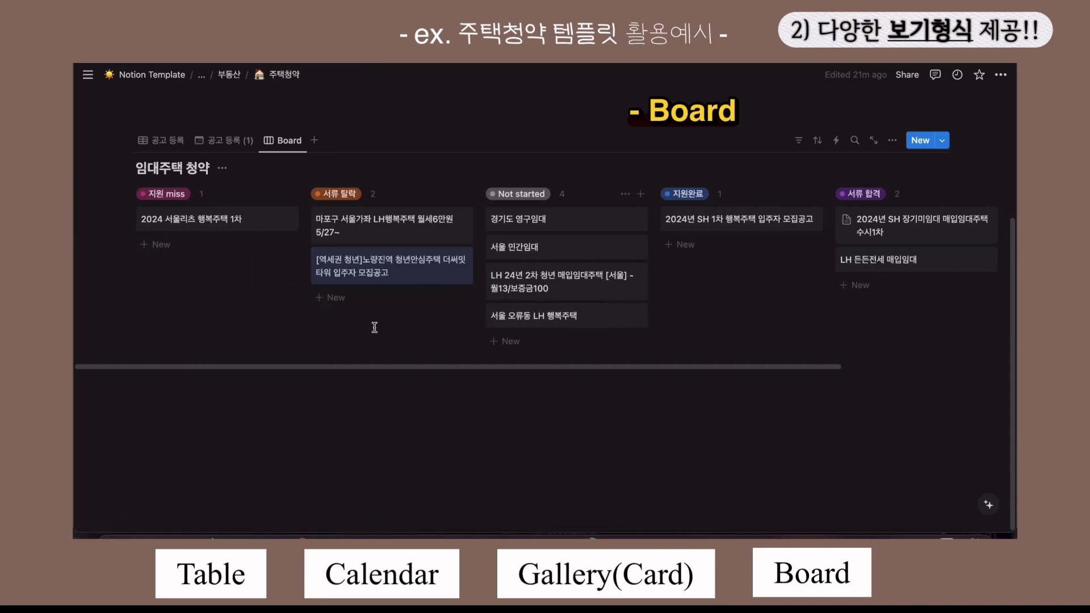
left_click(278, 141)
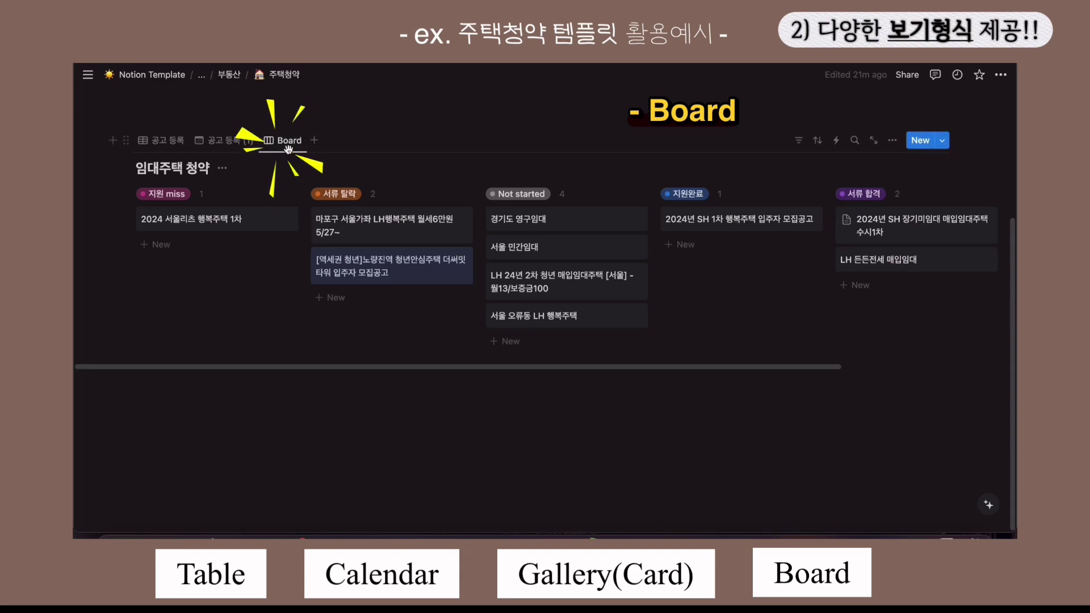
scroll(257, 155, "up", 3)
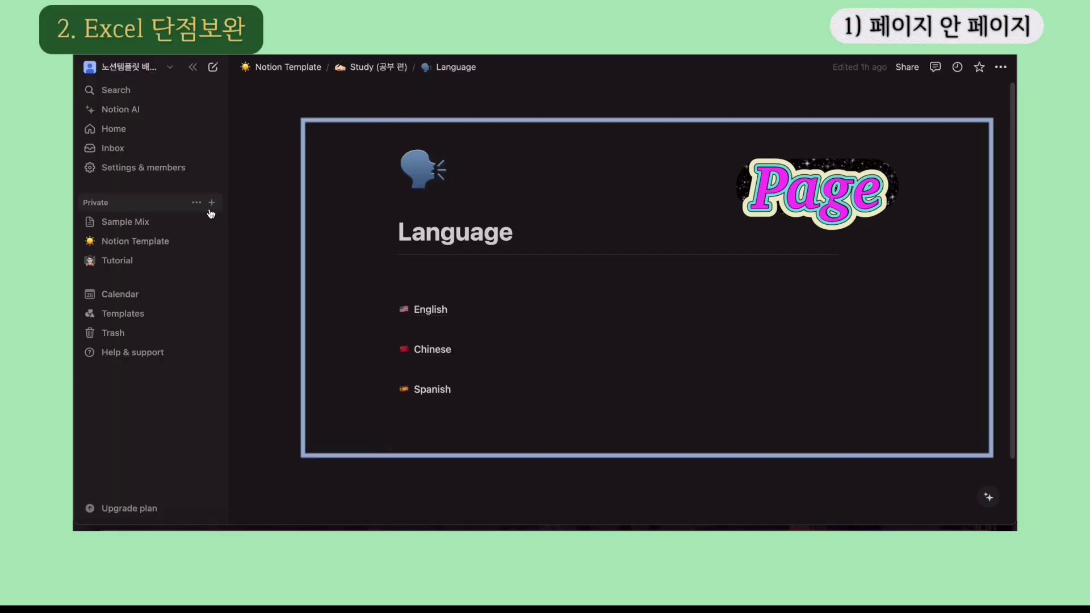
- Create a new private page and name it Title
left_click(212, 204)
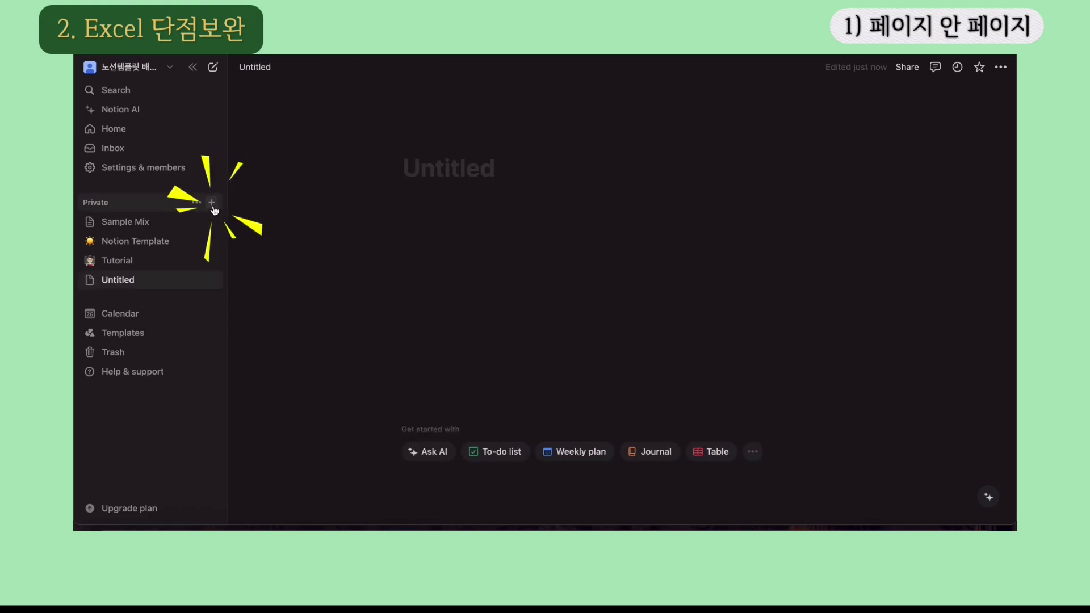
type("Title")
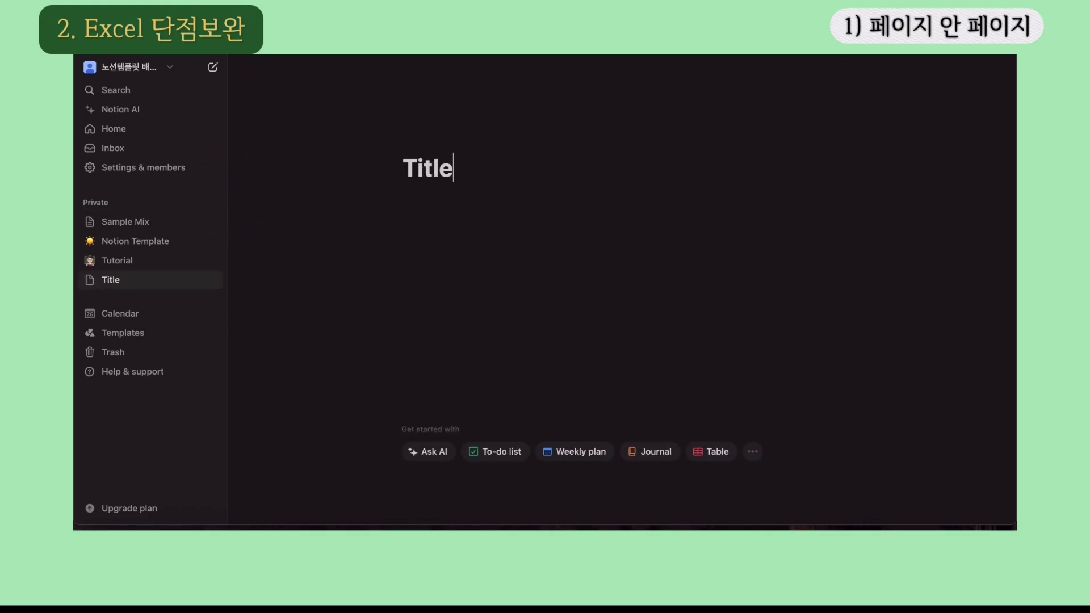
key("Return")
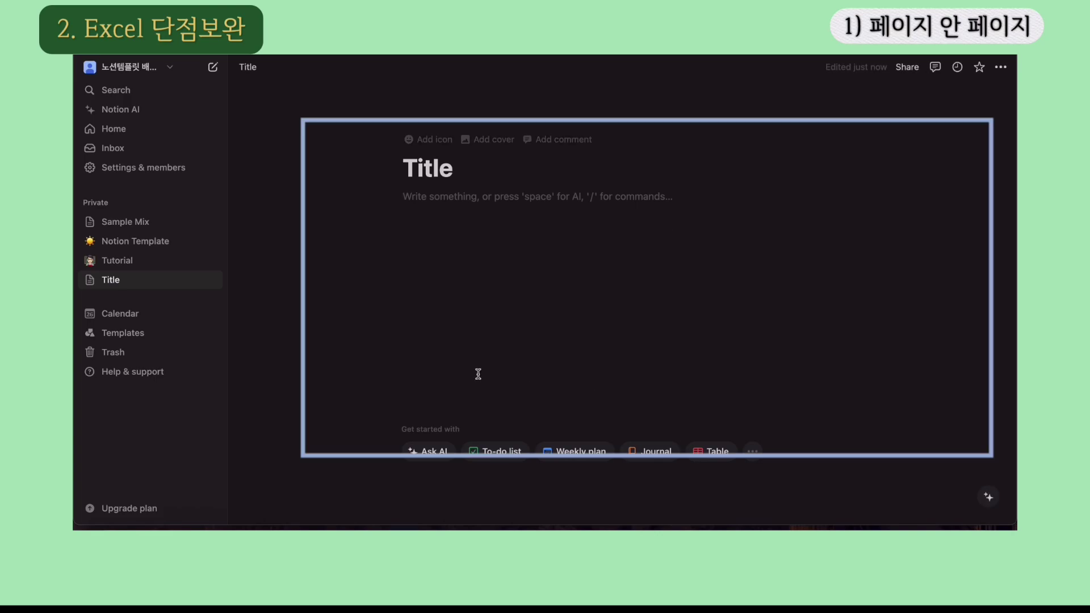
- Insert a new sub-page named page2 in the body of the Title page, leaving a blank line above it
key("Return")
key("Return")
type("+")
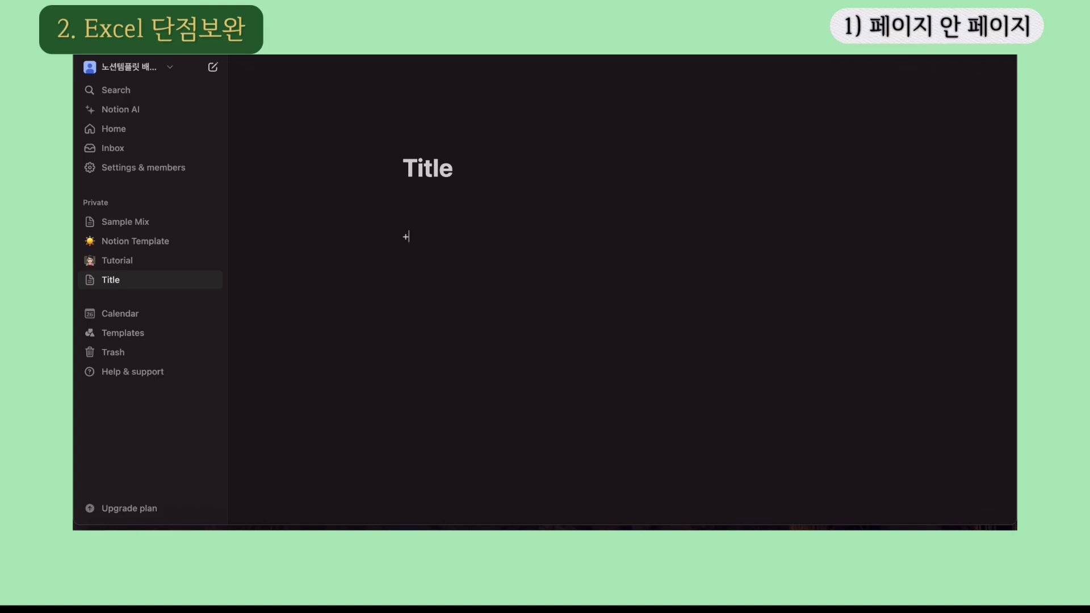
type("page2")
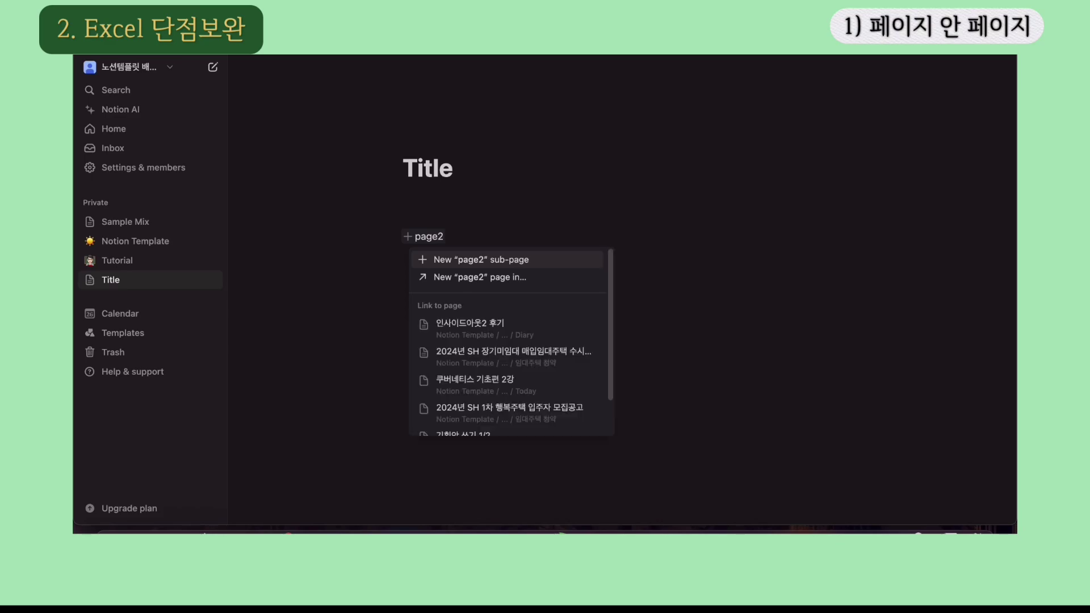
key("Return")
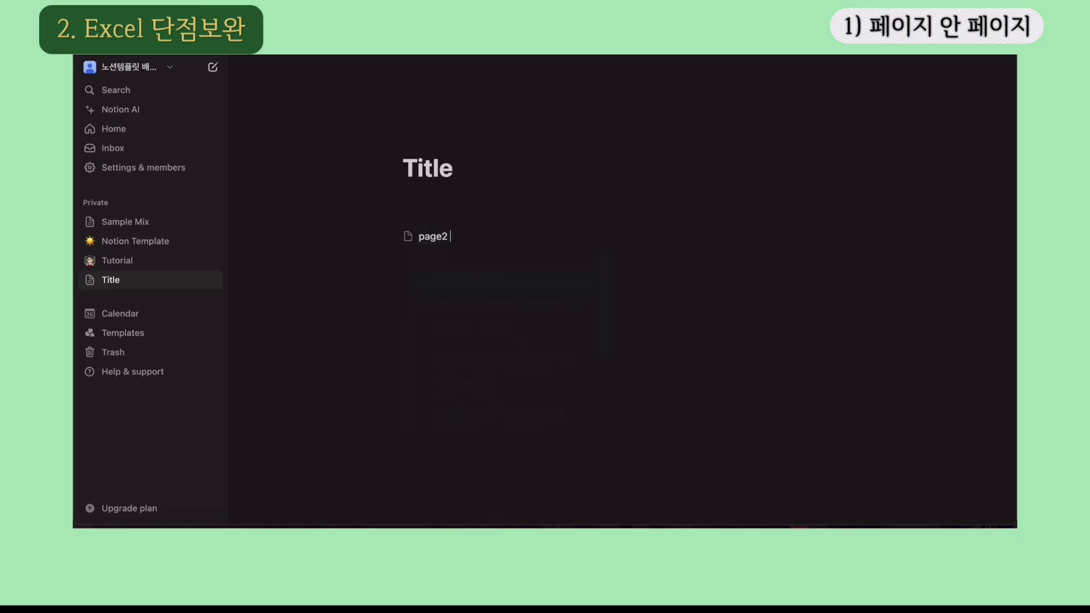
- Open page2 and insert a new sub-page named page3 in its body
left_click(434, 238)
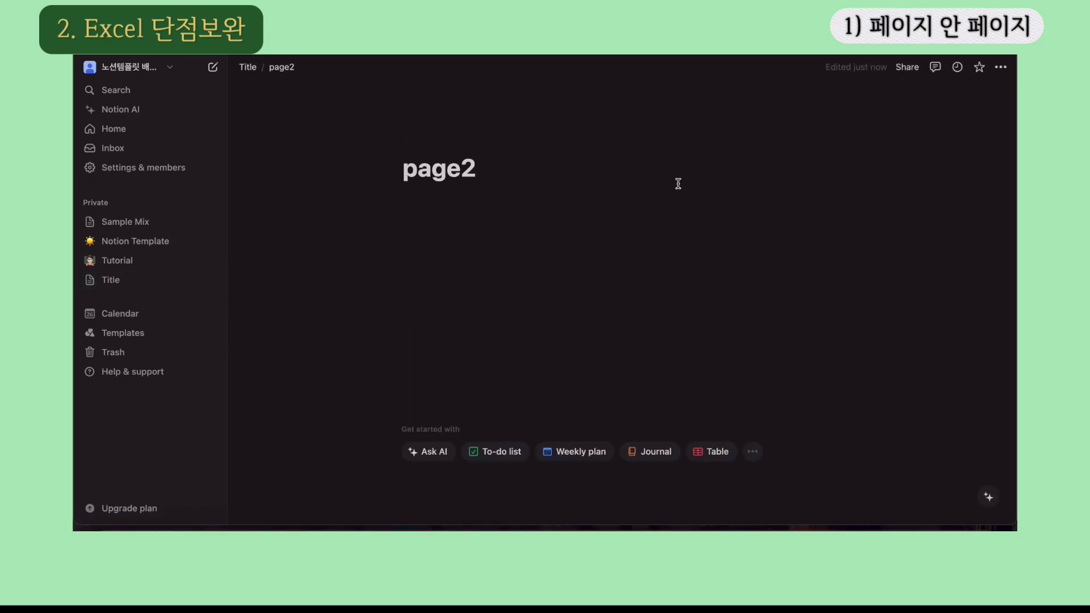
key("Return")
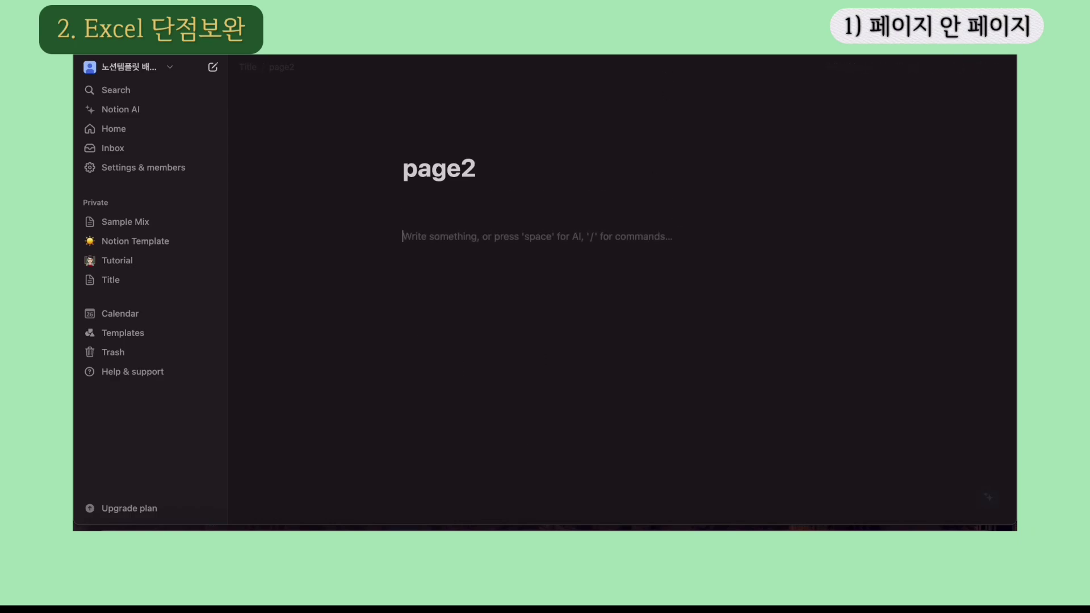
type("+page3")
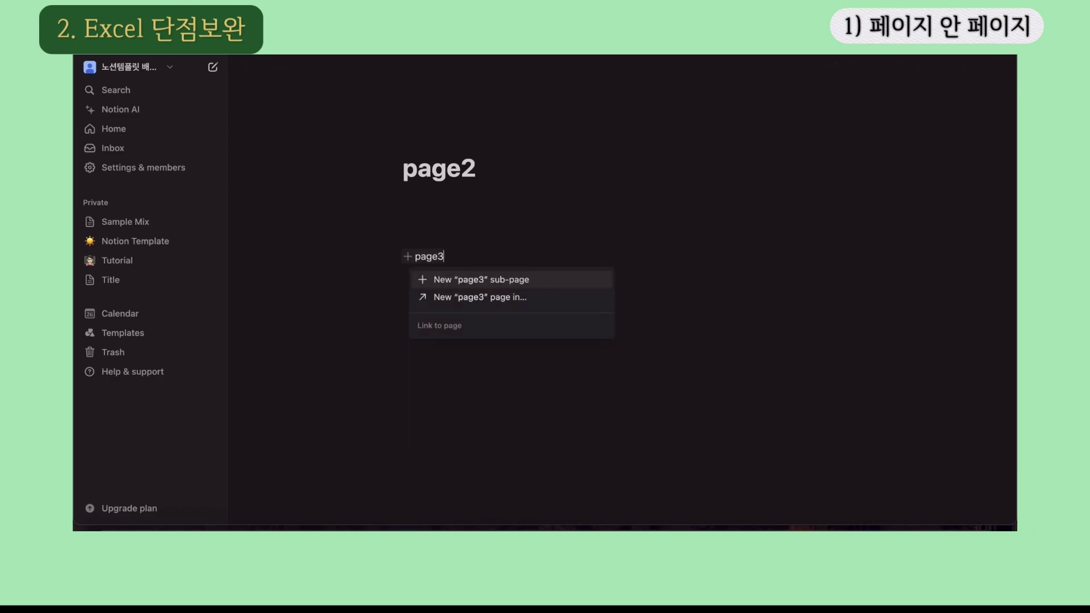
key("Return")
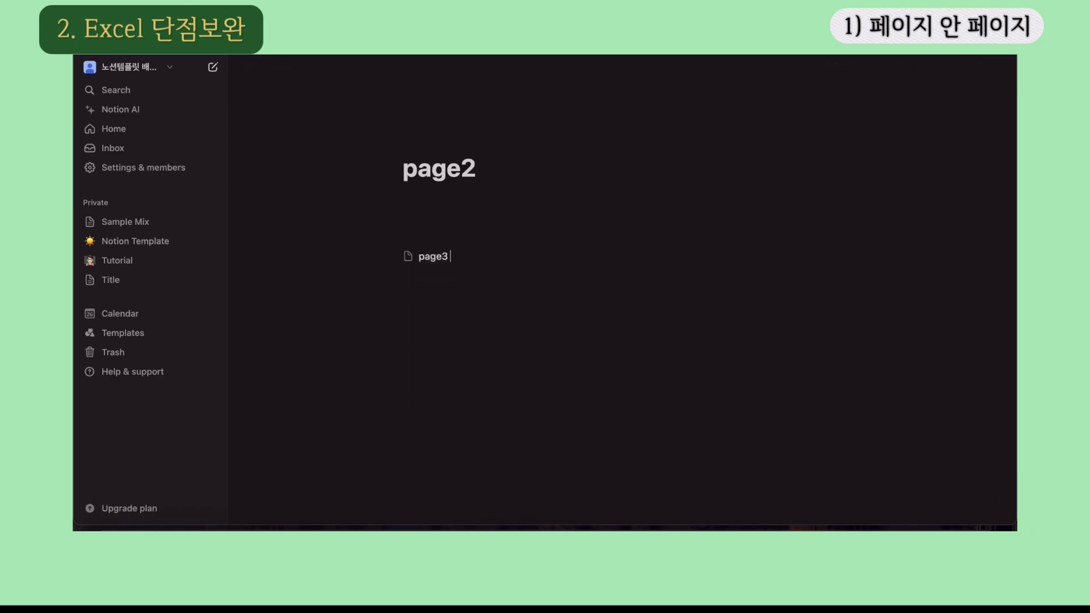
- Open page3 and insert a new sub-page named page4 in its body
left_click(437, 254)
type("+")
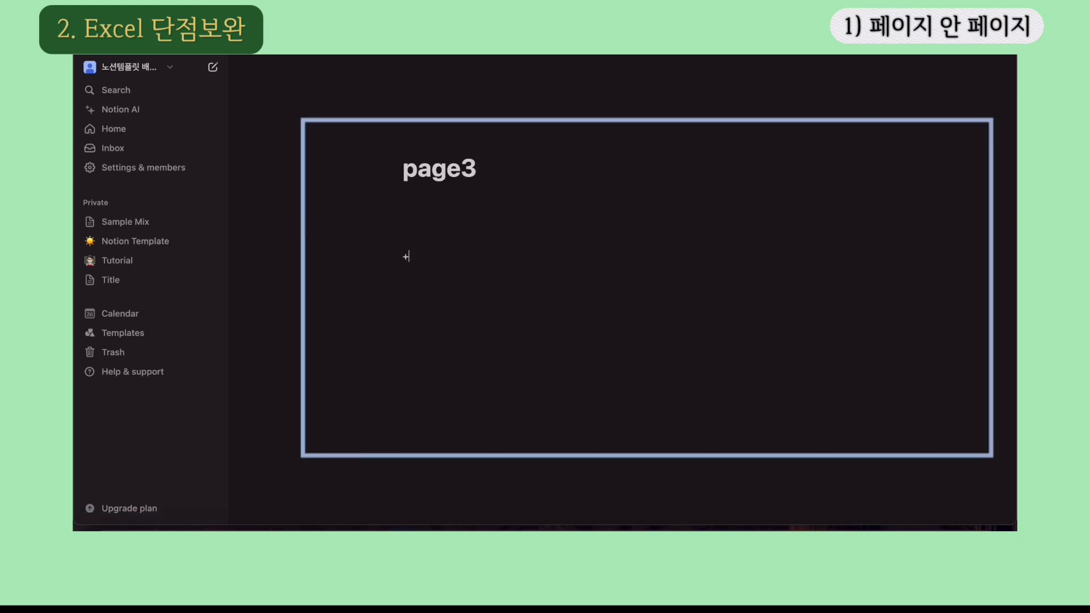
type("page4")
key("Return")
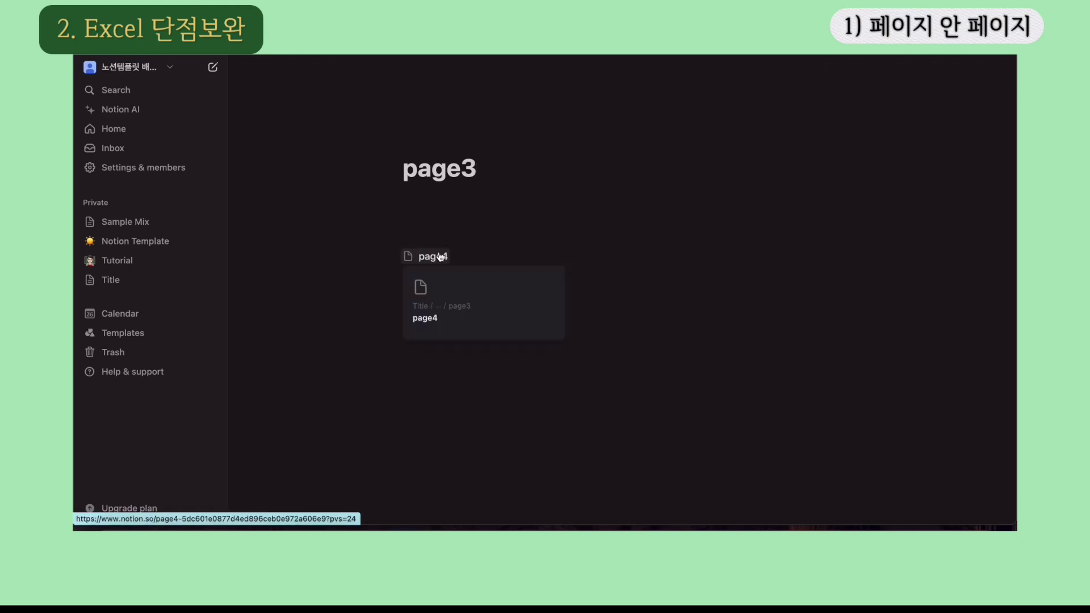
- Write the text line ".... 무한" below the page4 link in the body of page3
type("....")
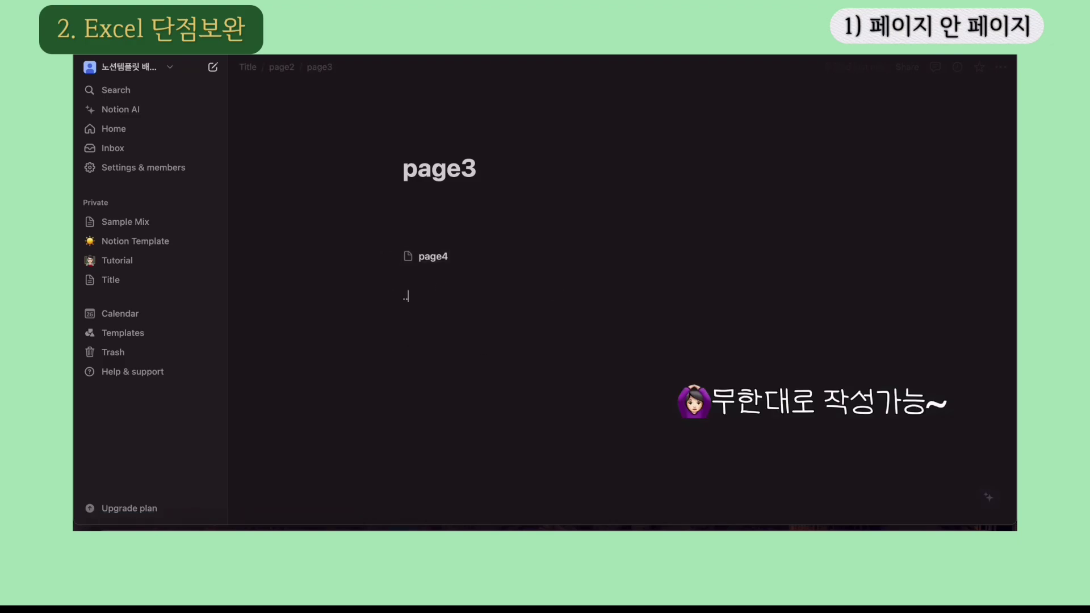
type(" ㅁㅜ한")
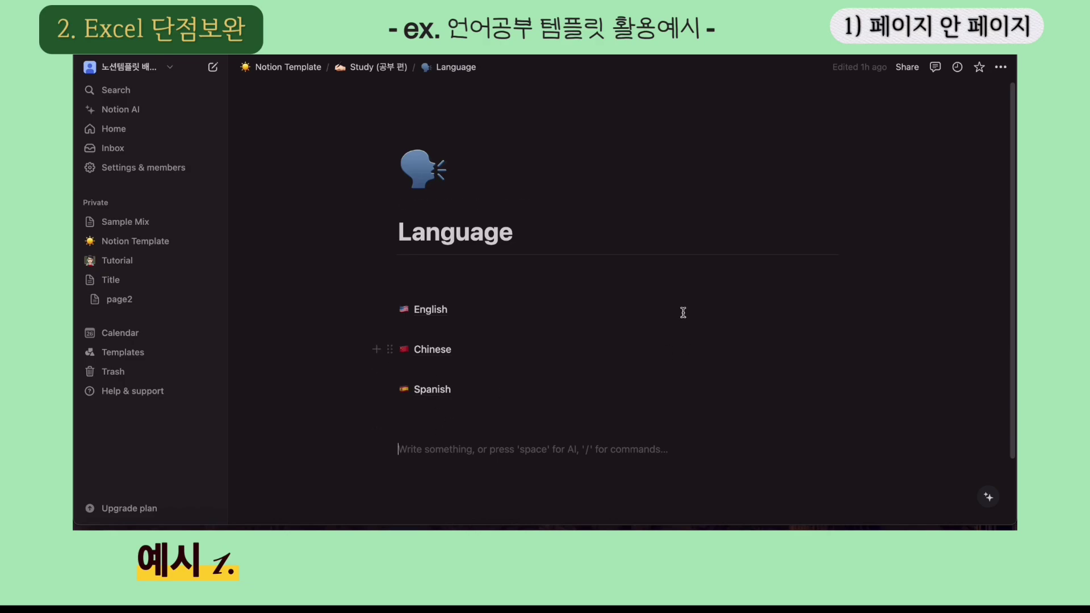
- Insert a new sub-page named Japanese below Spanish on the Language page
left_click(548, 437)
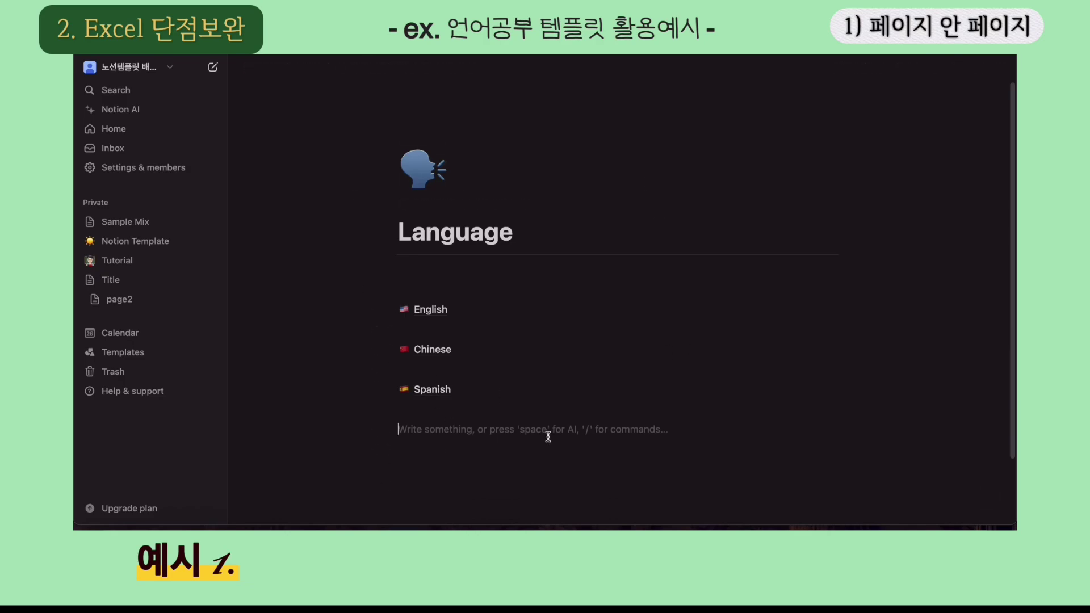
type("+")
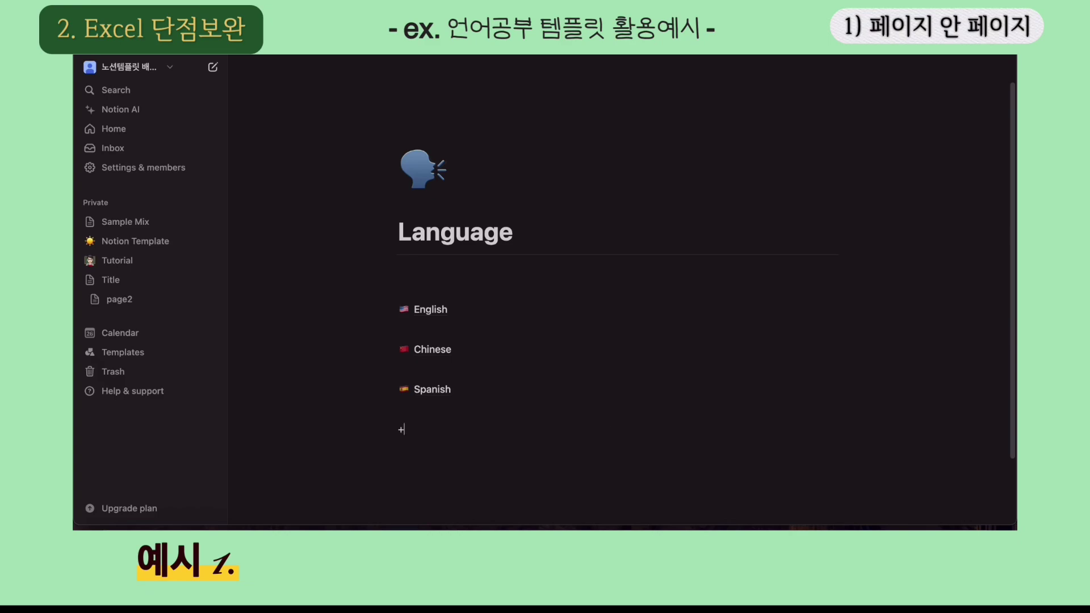
type("Japanese")
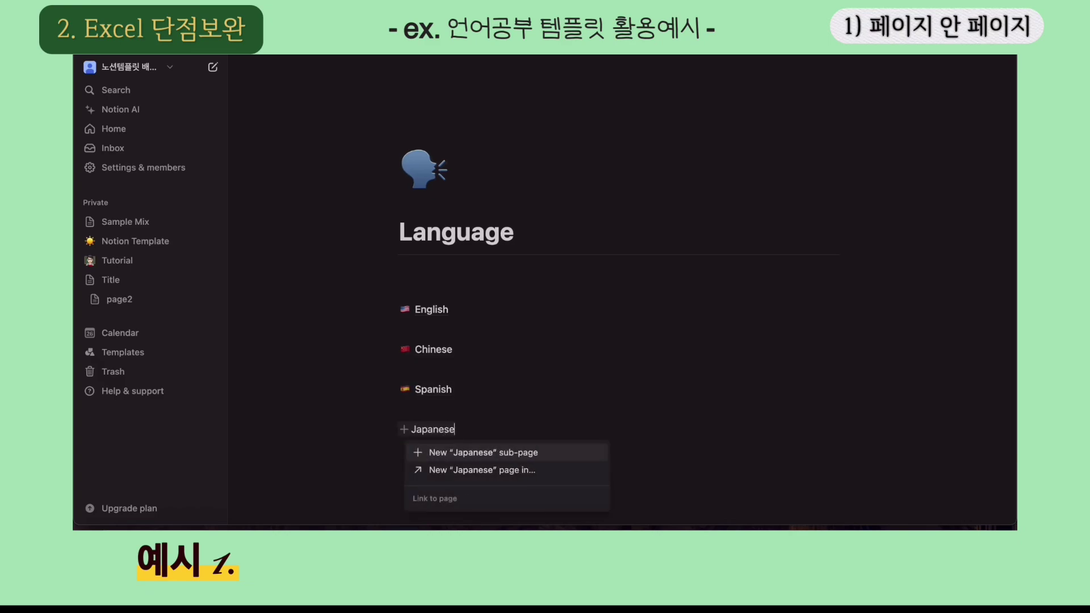
key("Return")
mouse_move(448, 436)
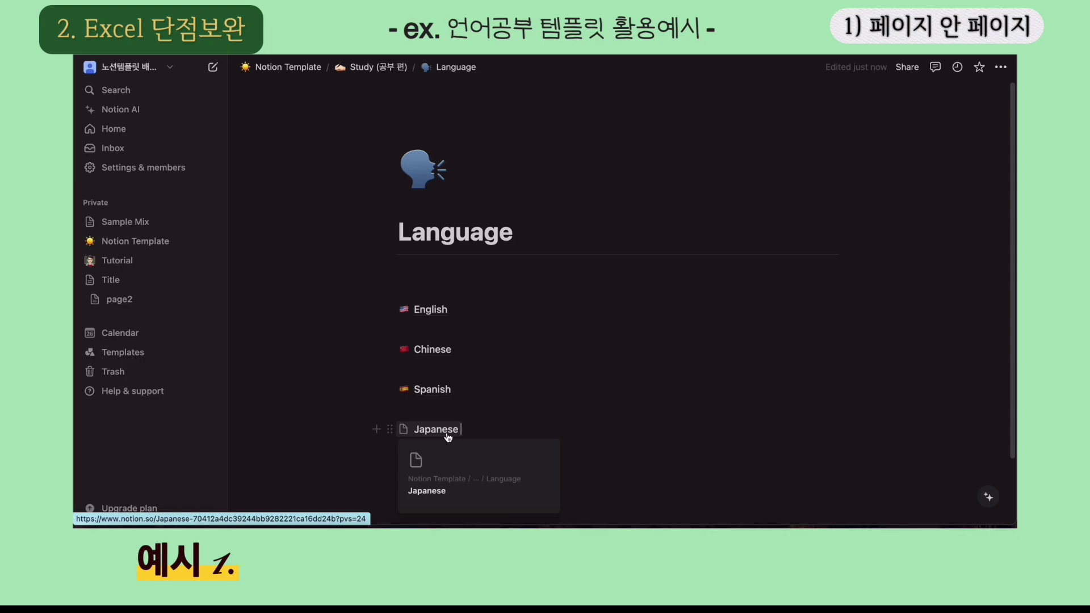
- Add a divider and a bulleted 일본어 회화공부 item with three nested ㅇ bullets to the Japanese page, and return to the Language page
left_click(448, 436)
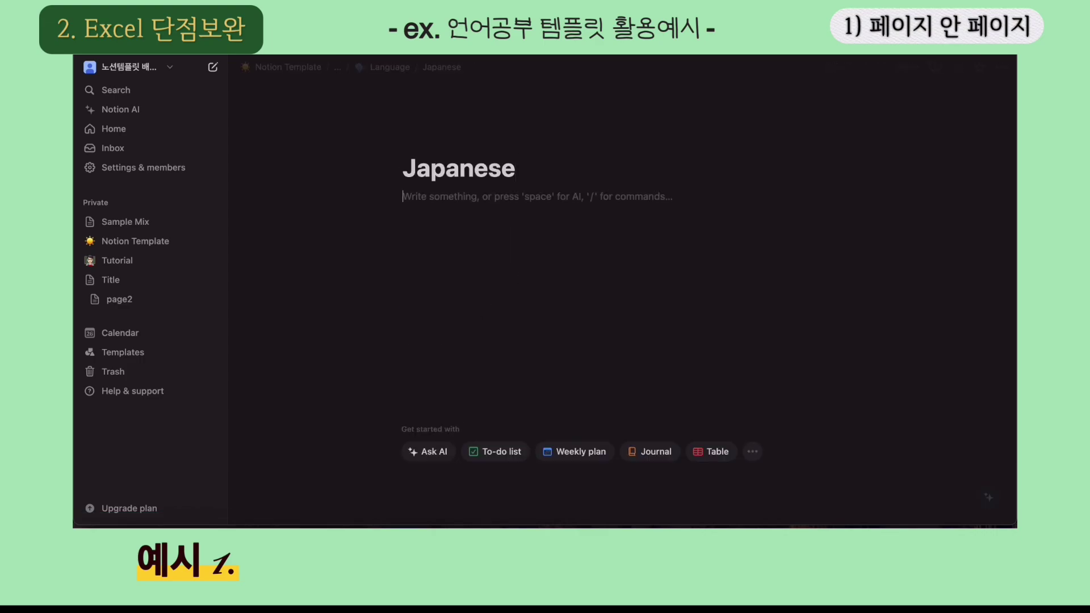
key("Return")
key("Return")
key("Return")
type("일본어 회화공부 o o o")
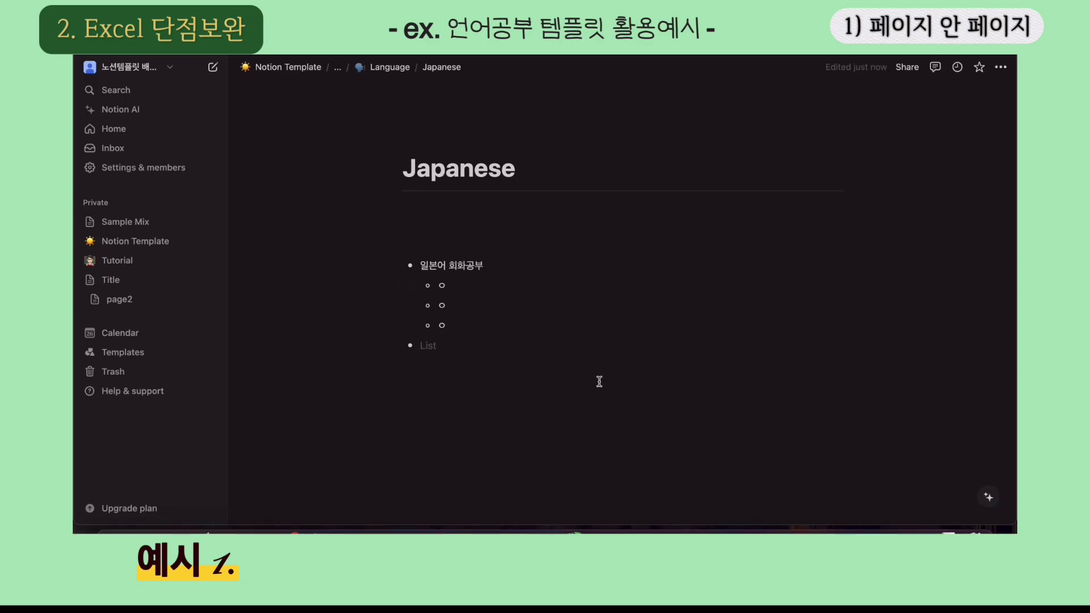
left_click(400, 74)
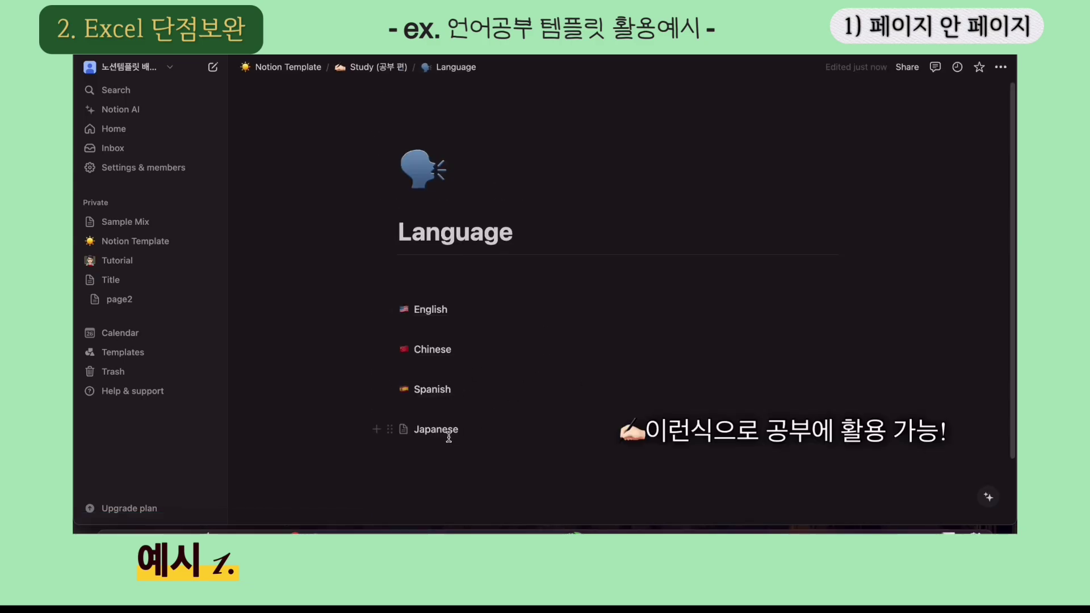
mouse_move(448, 436)
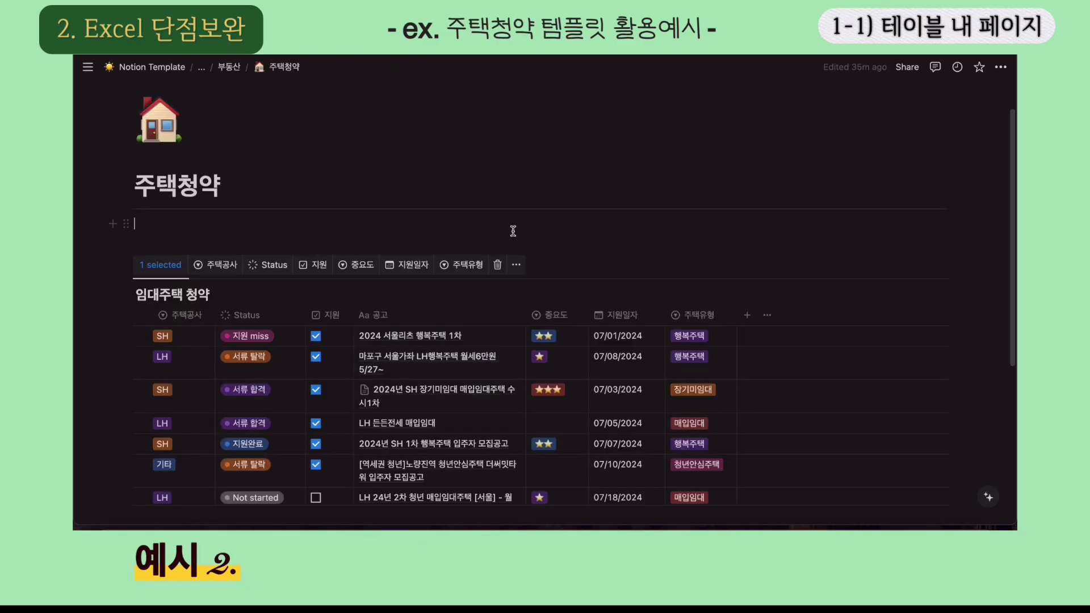
- Clear the block selection on the 주택청약 page and look over the 임대주택 청약 table
left_click(512, 230)
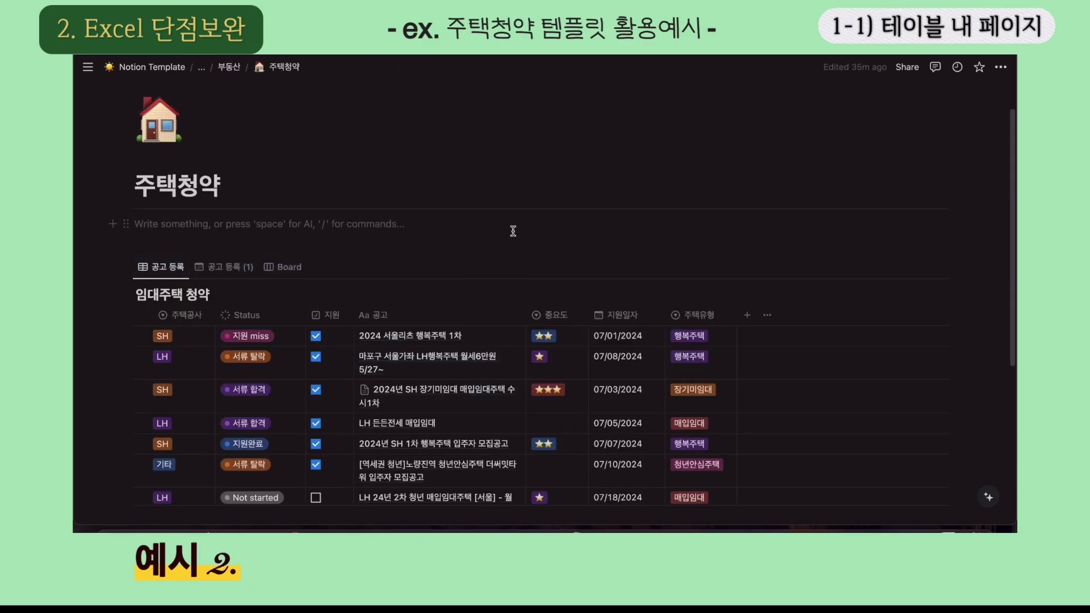
scroll(512, 230, "down", 2)
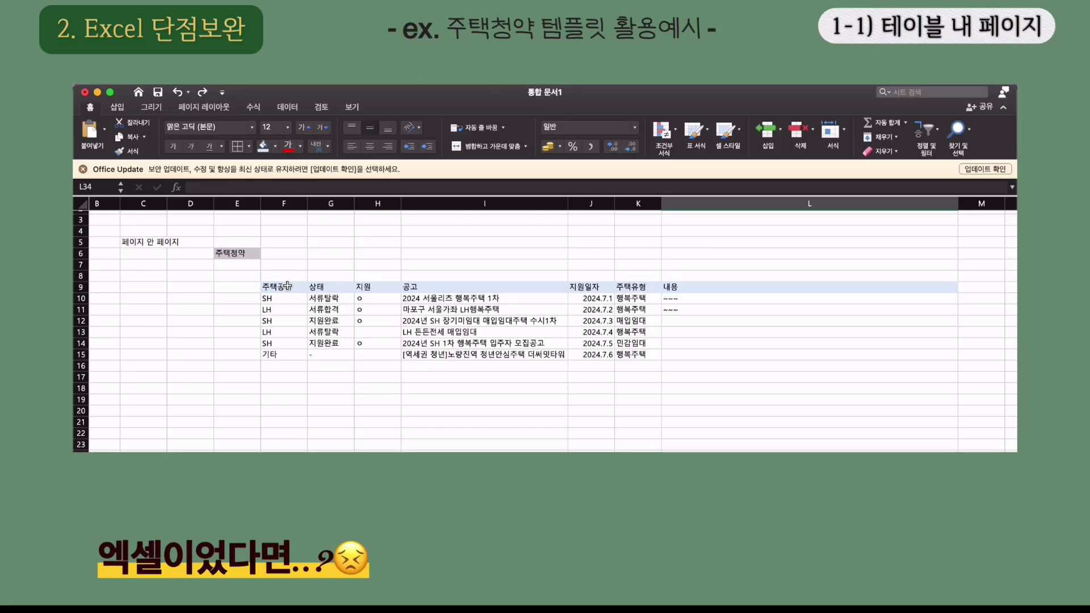
- Switch to the Excel workbook and narrow the 내용 column (L) of the 주택청약 table
left_click(835, 436)
left_click_drag(958, 203, 861, 210)
left_click(559, 410)
- Examine the 공고 titles in column I alongside their 내용 cells in column L
left_click(517, 300)
left_click(731, 303)
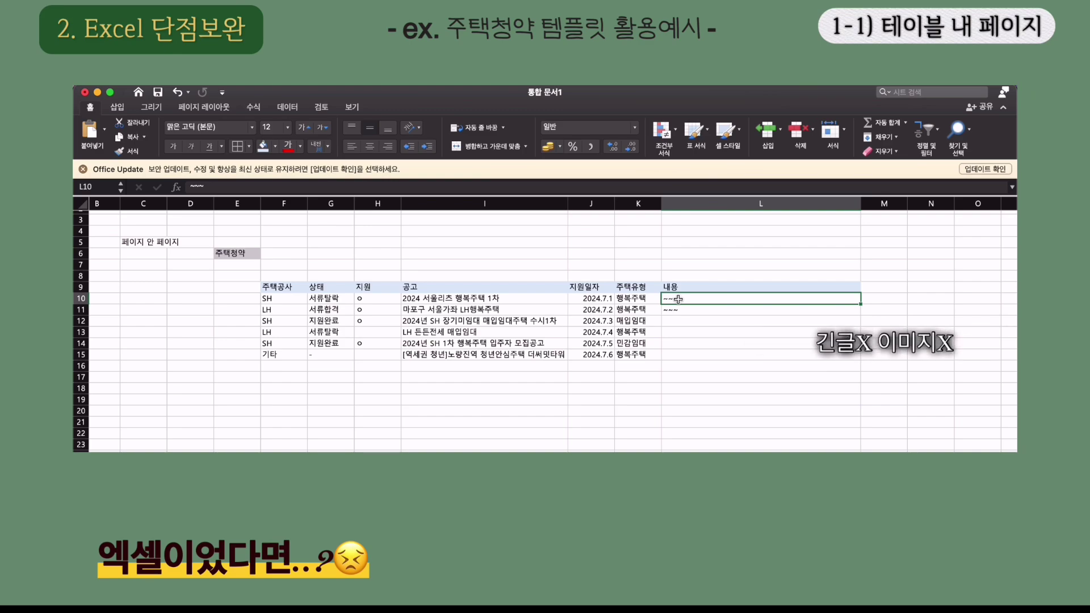
left_click(686, 341)
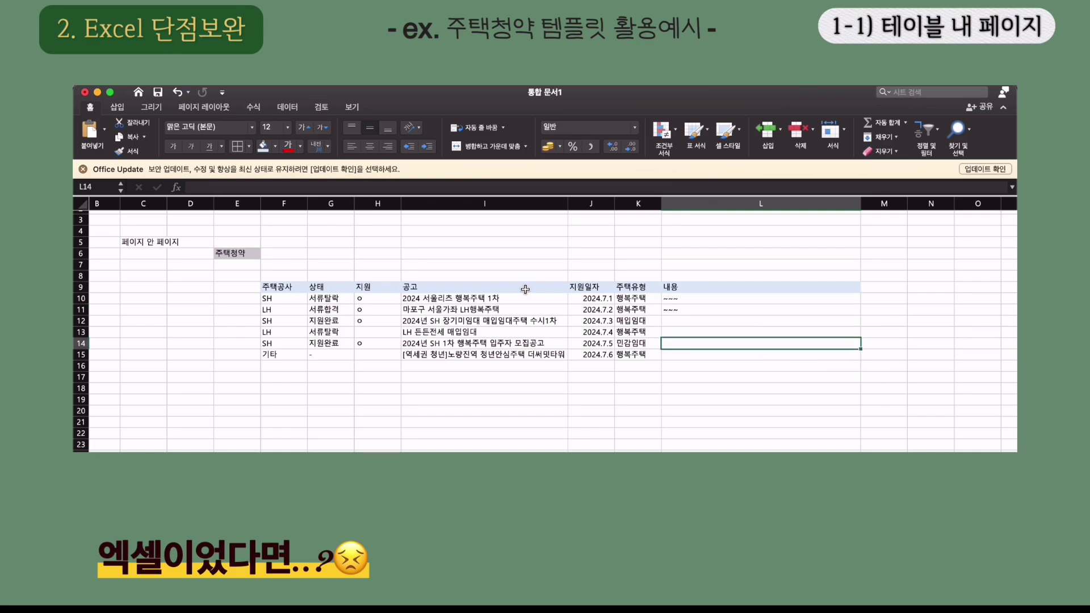
left_click(545, 298)
left_click(701, 301)
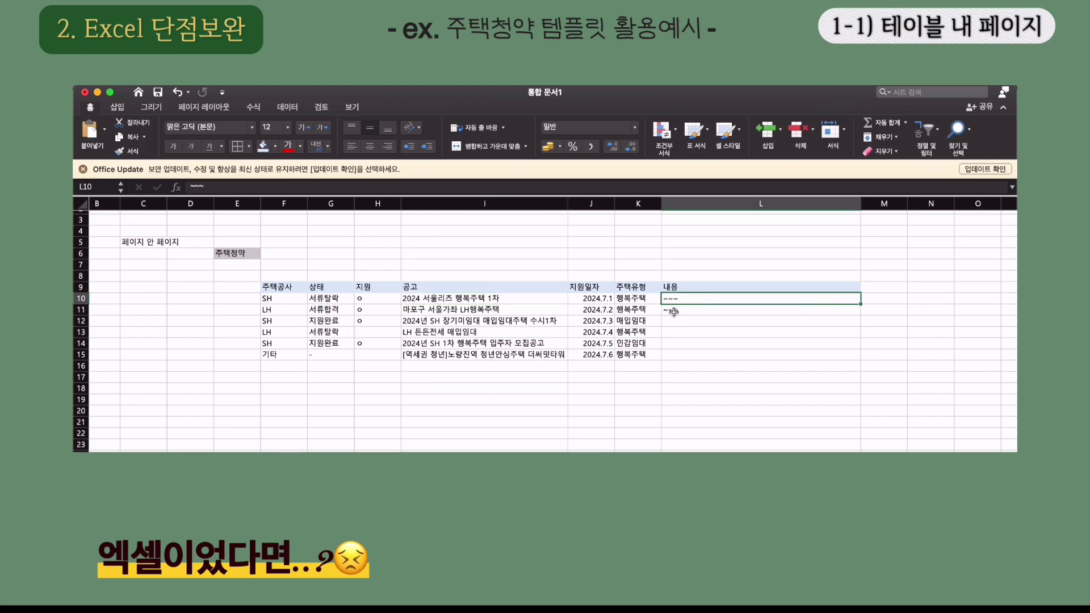
left_click(481, 298)
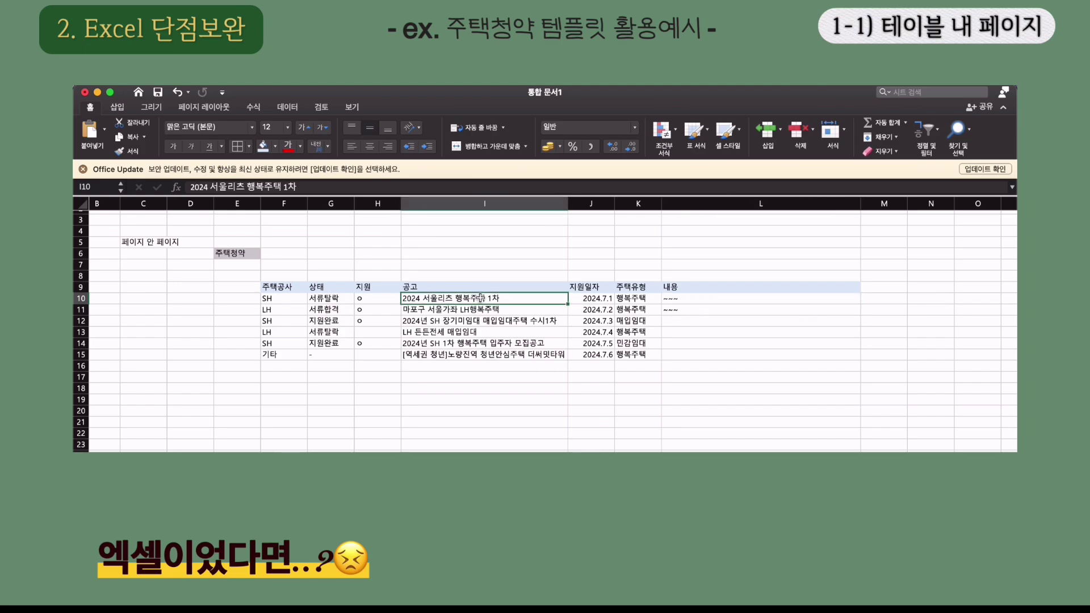
left_click(703, 299)
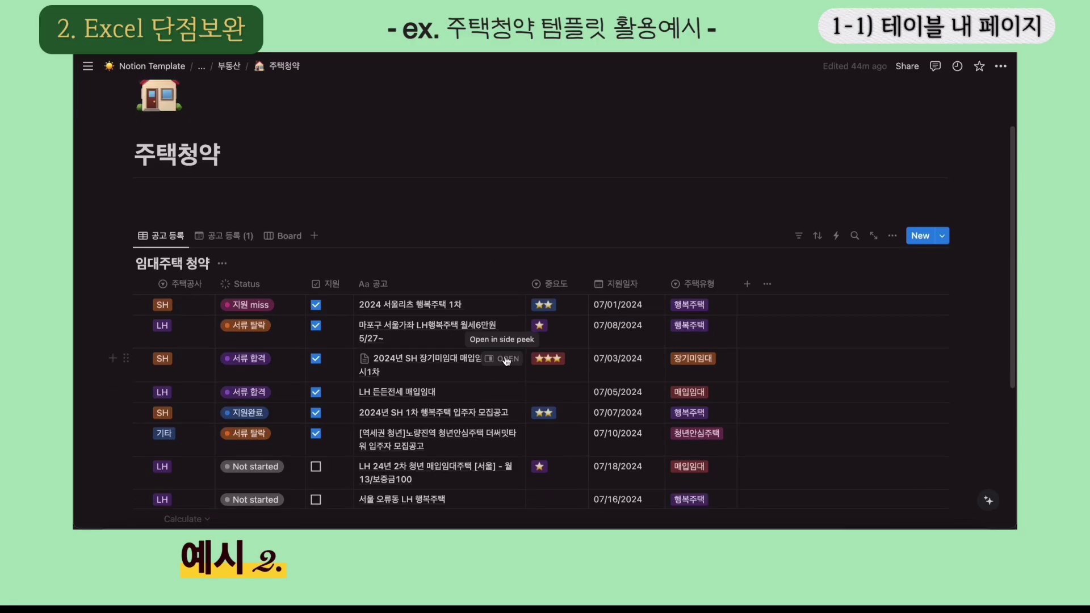
- Switch to Notion, open the 2024년 SH 장기미임대 매입임대주택 수시1차 entry in side peek, and look through its properties, map and recruitment procedure
left_click(506, 361)
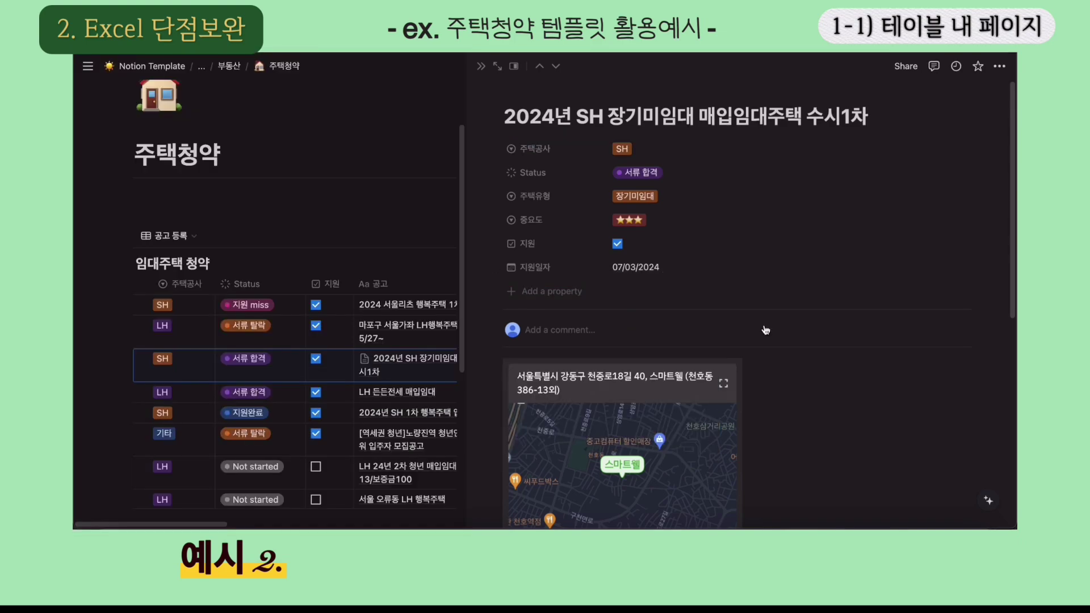
scroll(764, 356, "down", 3)
scroll(764, 356, "down", 2)
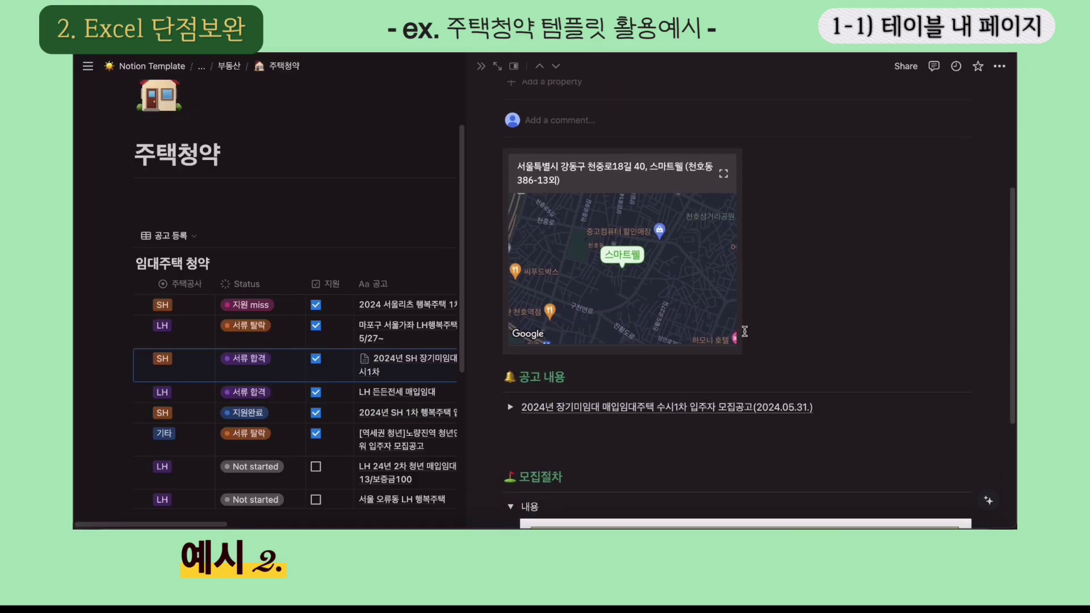
scroll(744, 331, "up", 5)
scroll(744, 330, "down", 3)
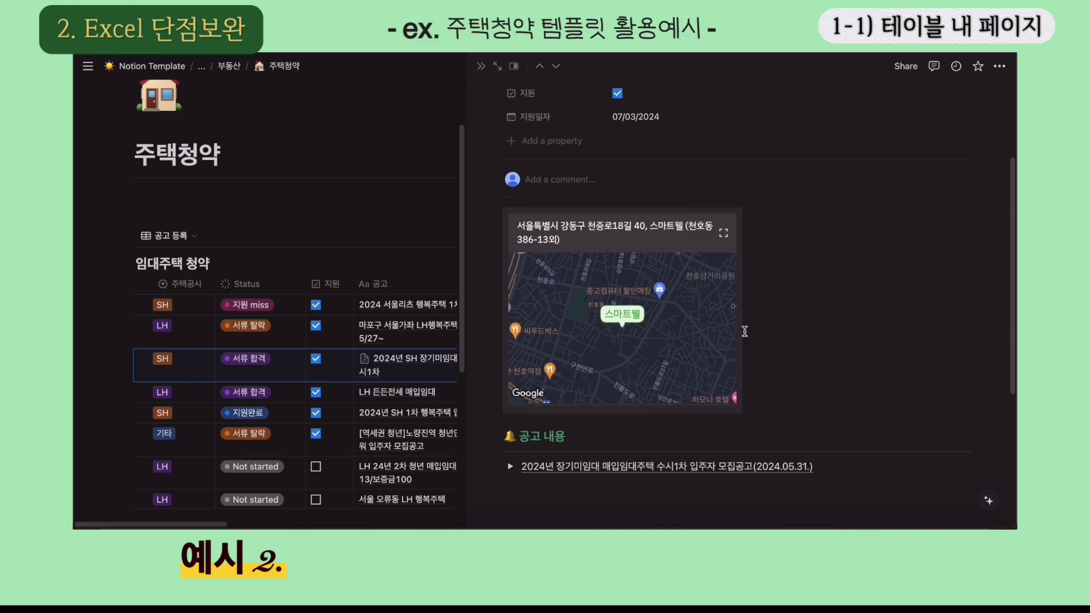
scroll(744, 331, "down", 10)
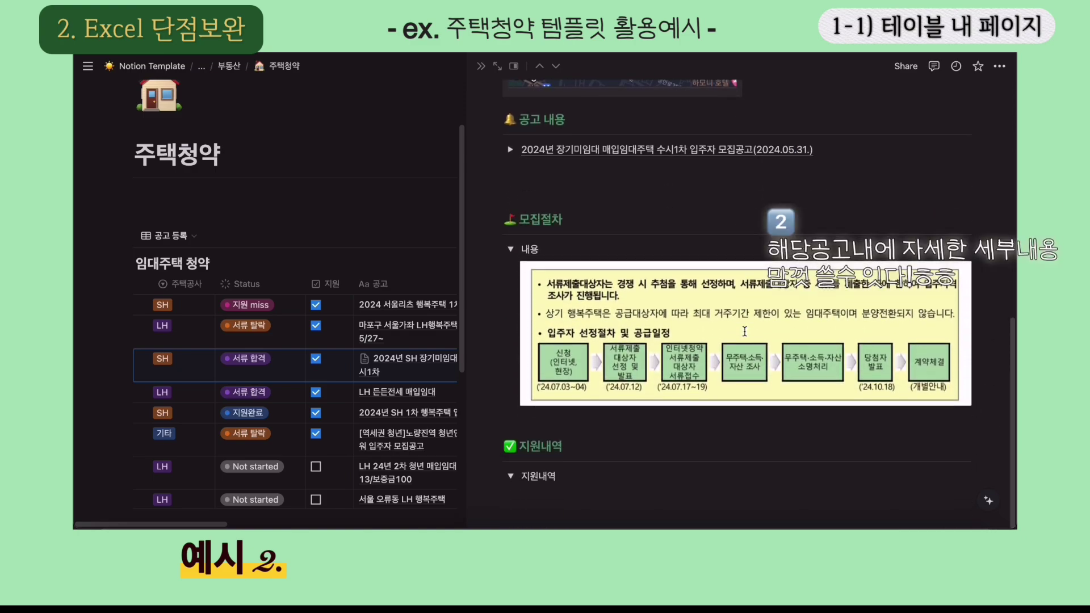
scroll(746, 336, "up", 6)
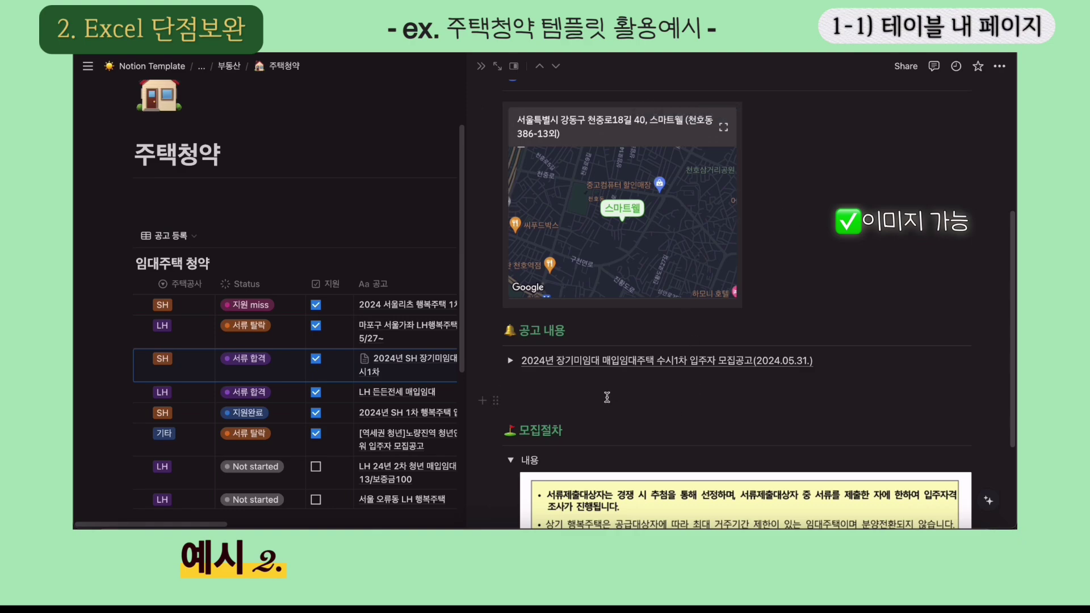
- Expand the announcement toggle under 공고 내용 to view its details and links, and look over the 모집절차 and 지원내역 sections
scroll(497, 226, "down", 4)
left_click(511, 219)
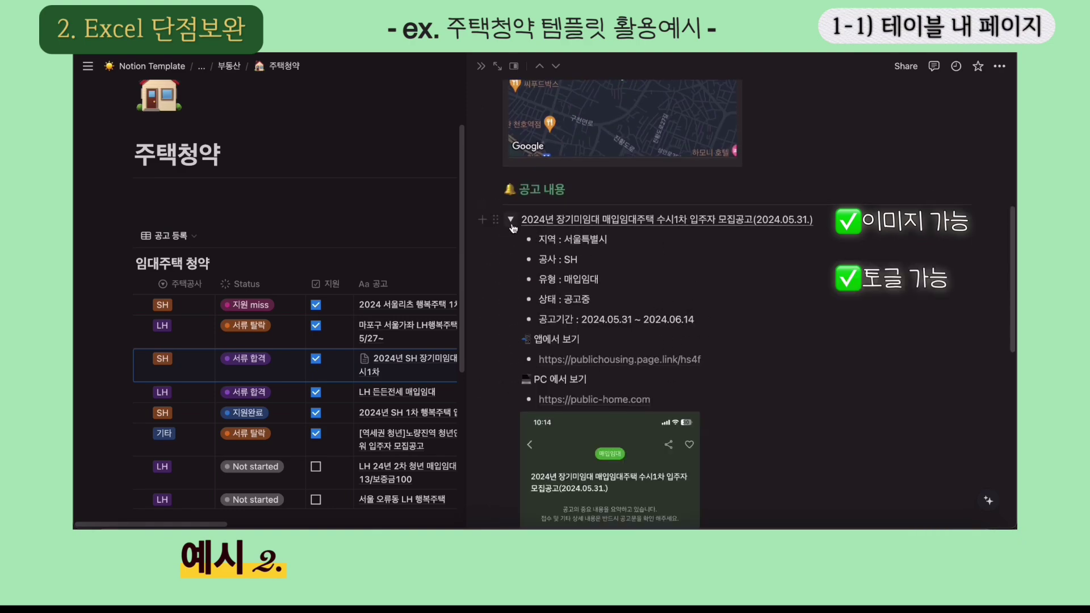
mouse_move(678, 365)
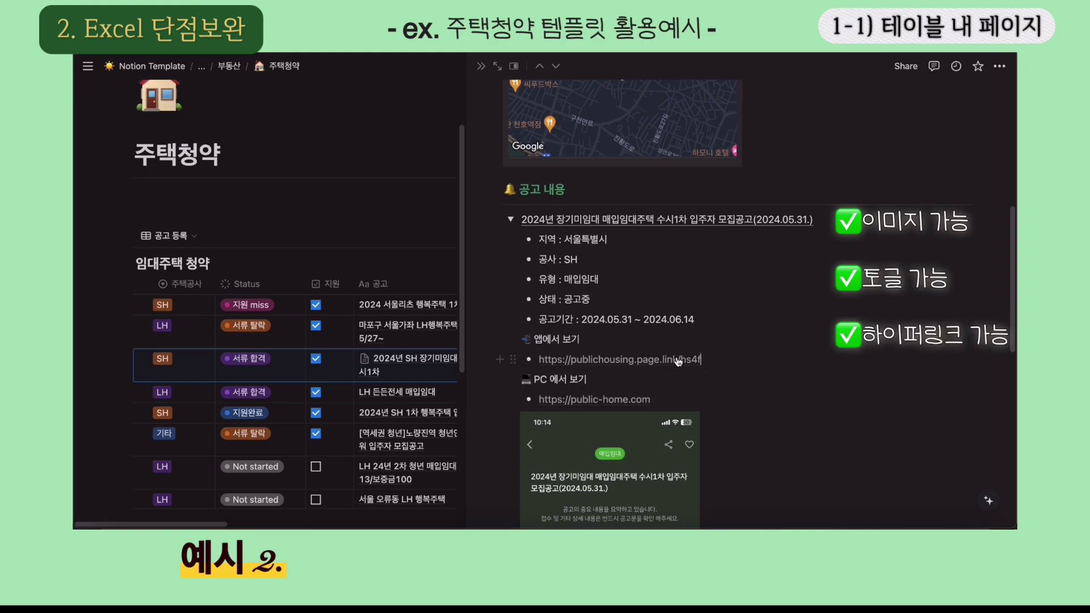
scroll(587, 256, "down", 2)
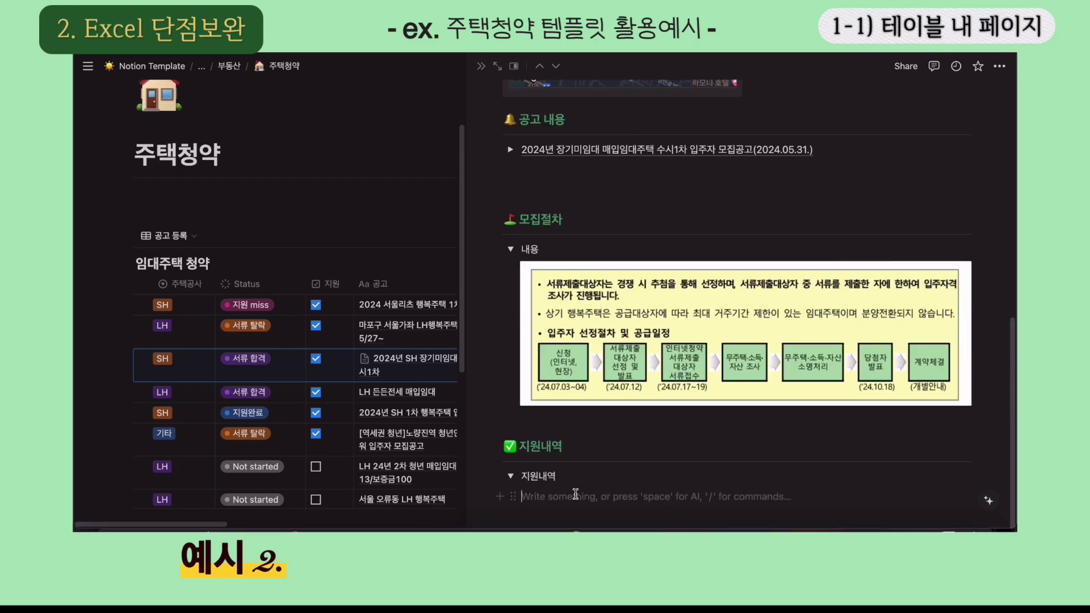
scroll(575, 494, "up", 15)
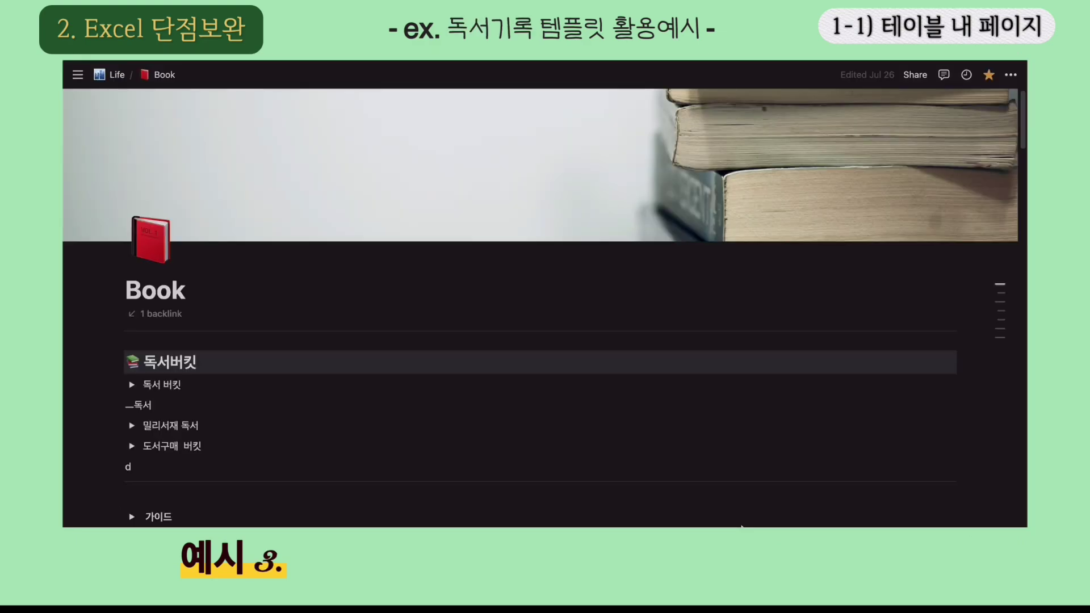
- Switch the Books database to its Gallery view, open the Lucky draw 럭키드로우 card, and look through its properties
scroll(677, 225, "down", 8)
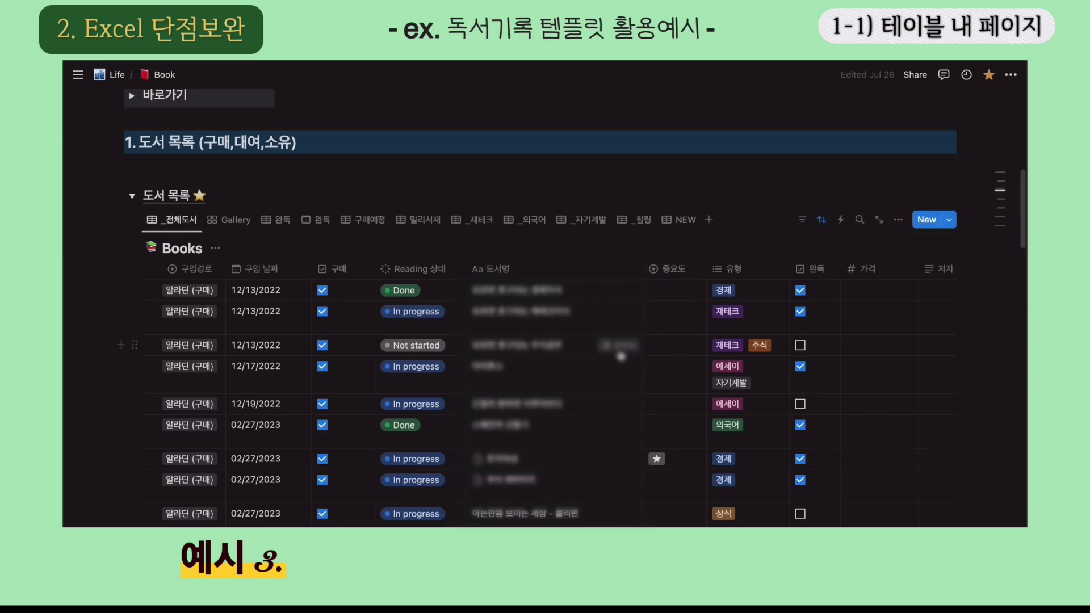
left_click(228, 219)
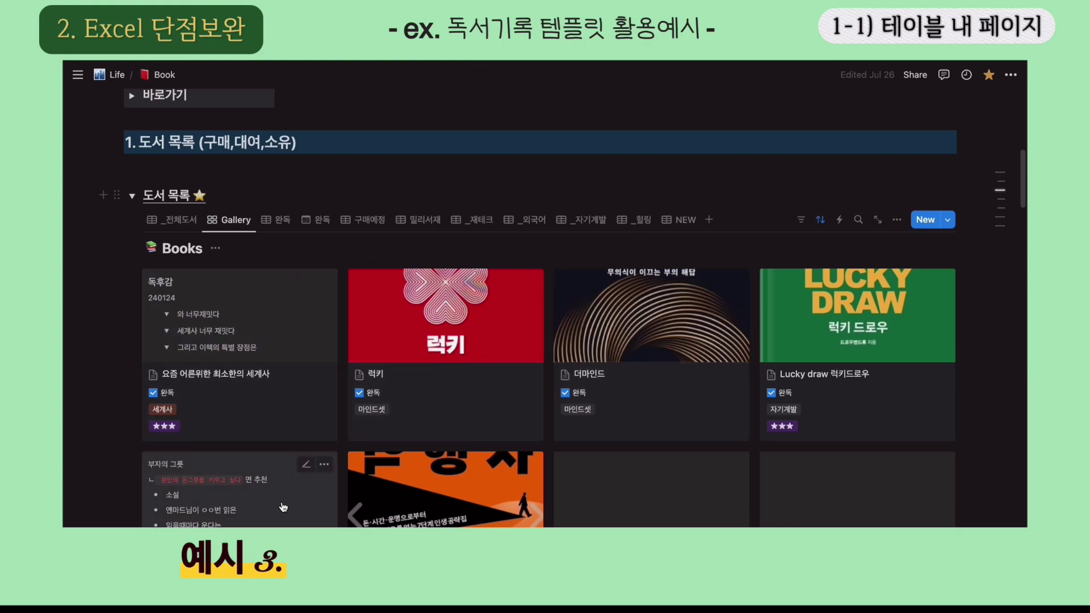
left_click(840, 369)
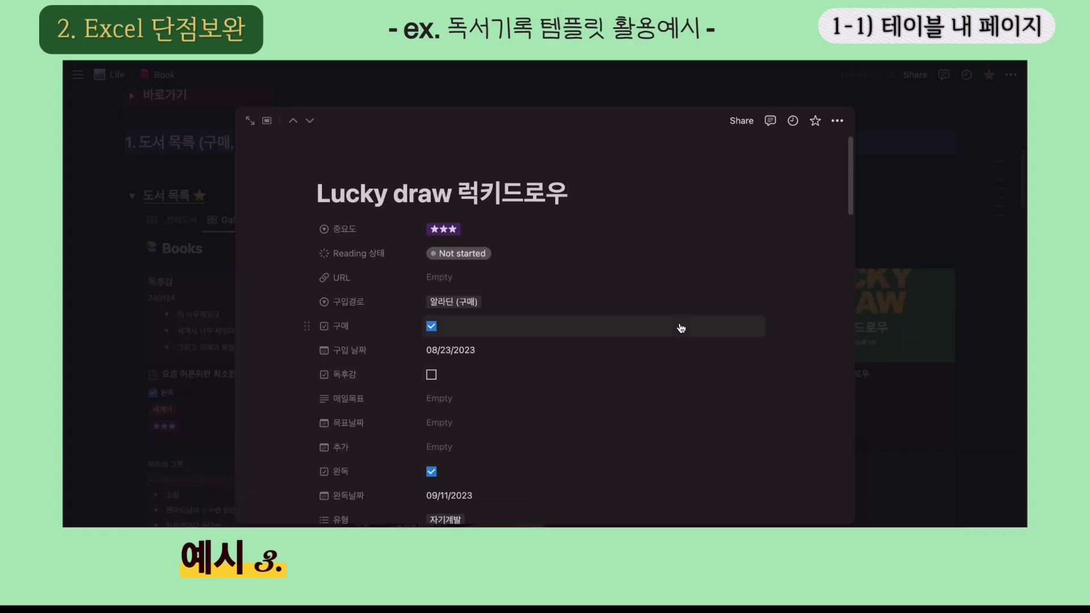
scroll(681, 329, "down", 5)
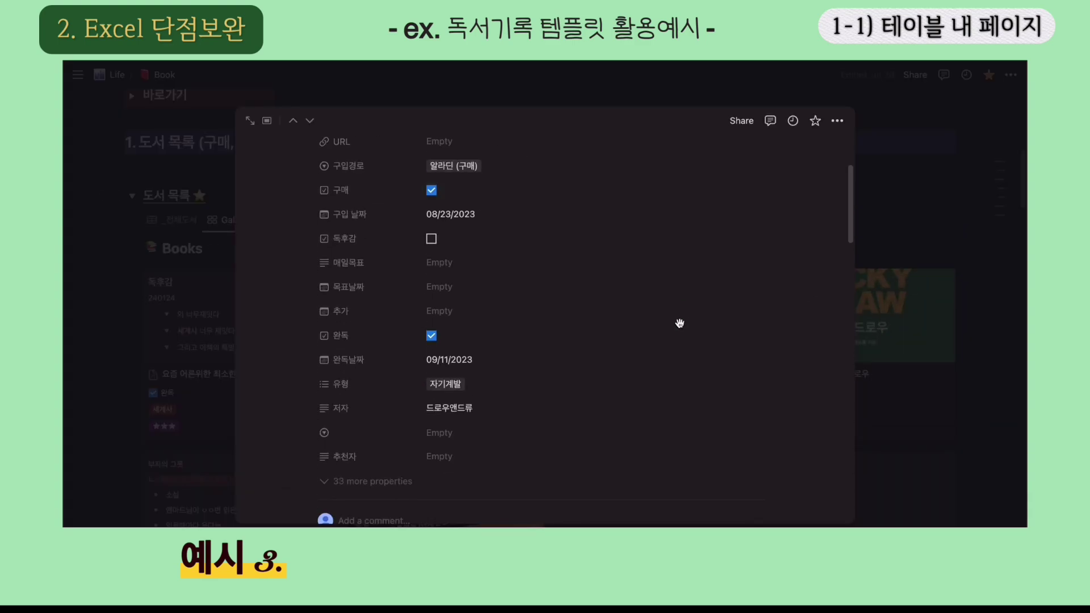
scroll(680, 324, "down", 8)
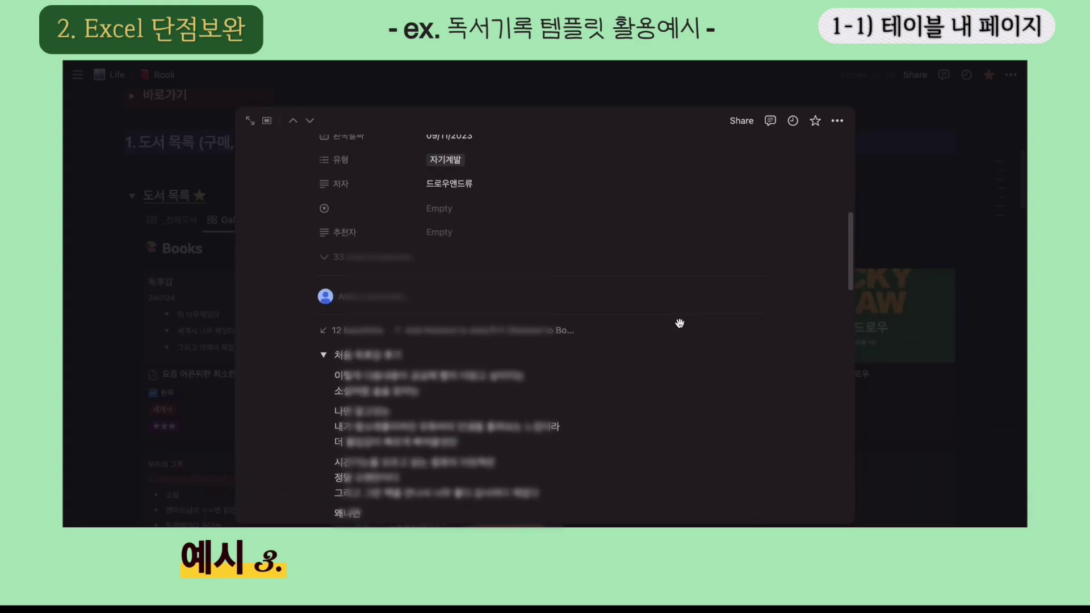
- Collapse and re-expand the first review toggle in the Lucky draw page, and look through the notes down to the cover image
left_click(322, 356)
left_click(323, 355)
scroll(709, 291, "down", 4)
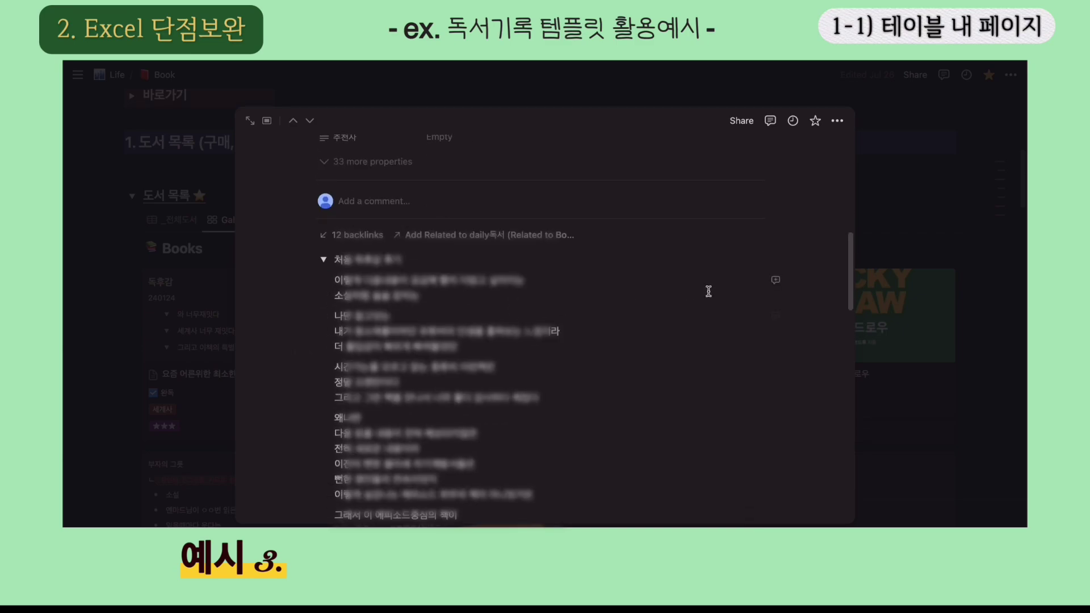
scroll(708, 291, "down", 15)
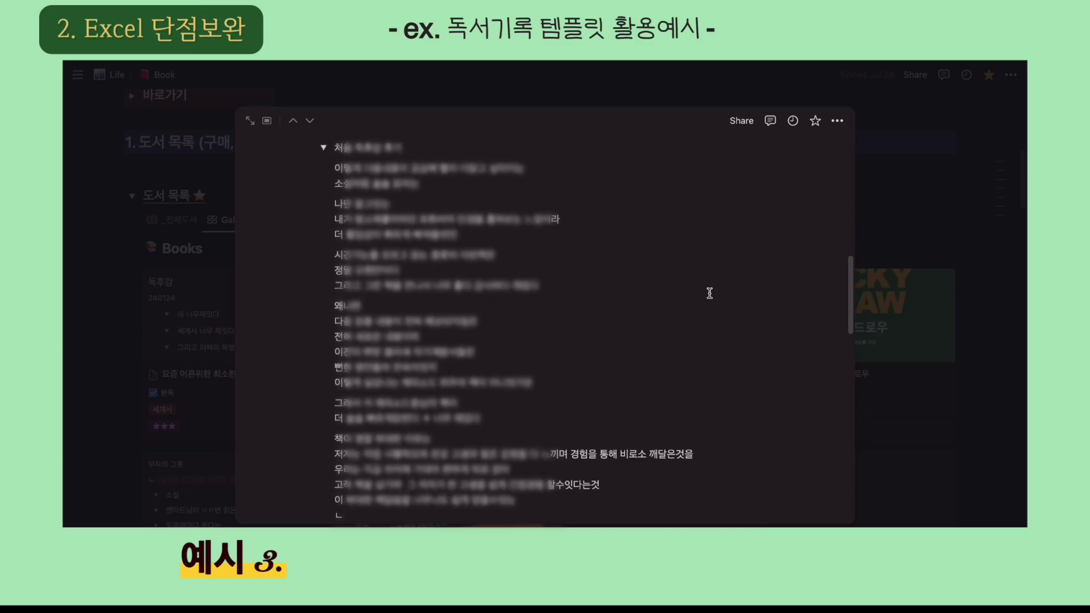
scroll(708, 292, "down", 4)
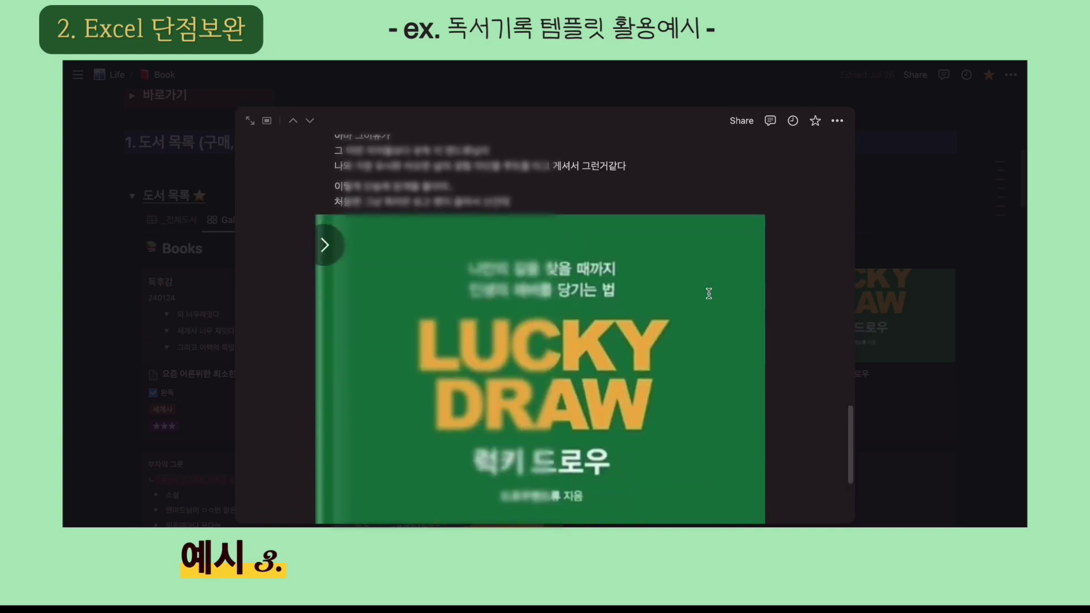
scroll(738, 296, "up", 10)
scroll(739, 298, "up", 10)
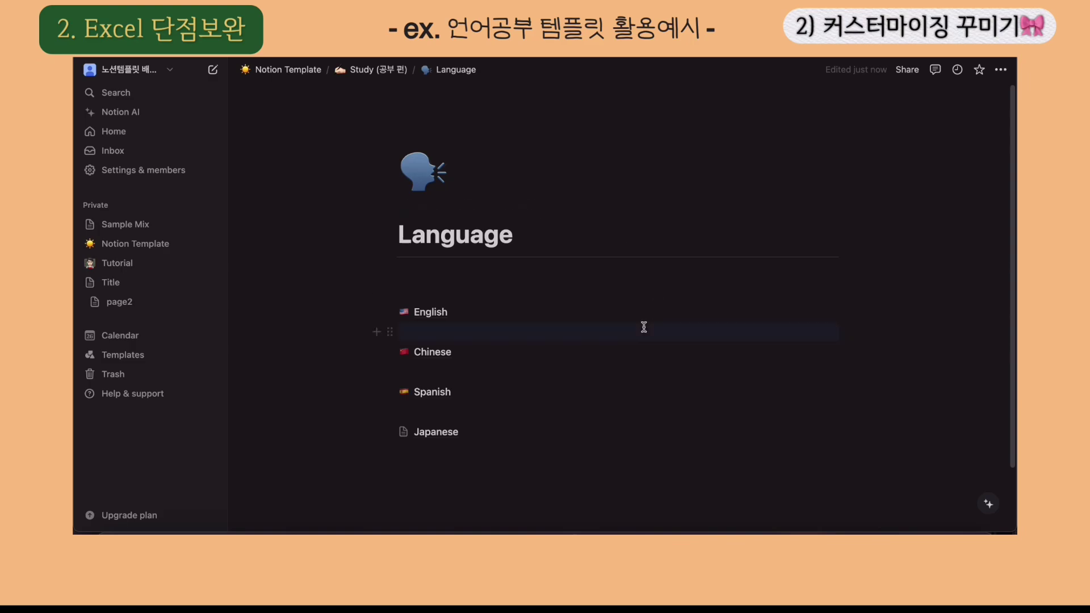
- Open the English page and search the emoji choices for its page icon with "america"
left_click(445, 314)
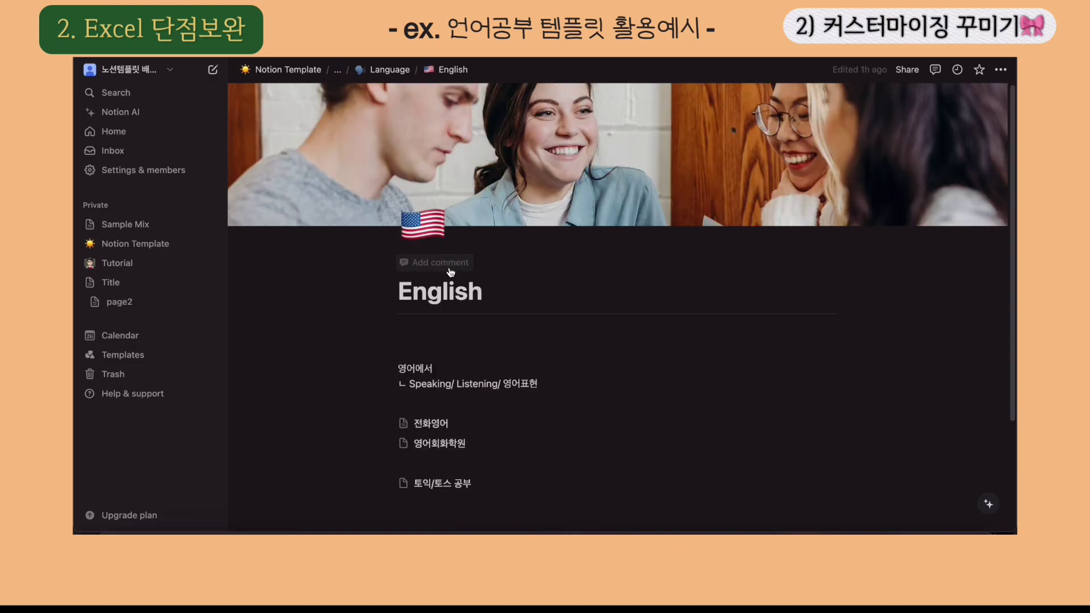
left_click(435, 223)
type("america")
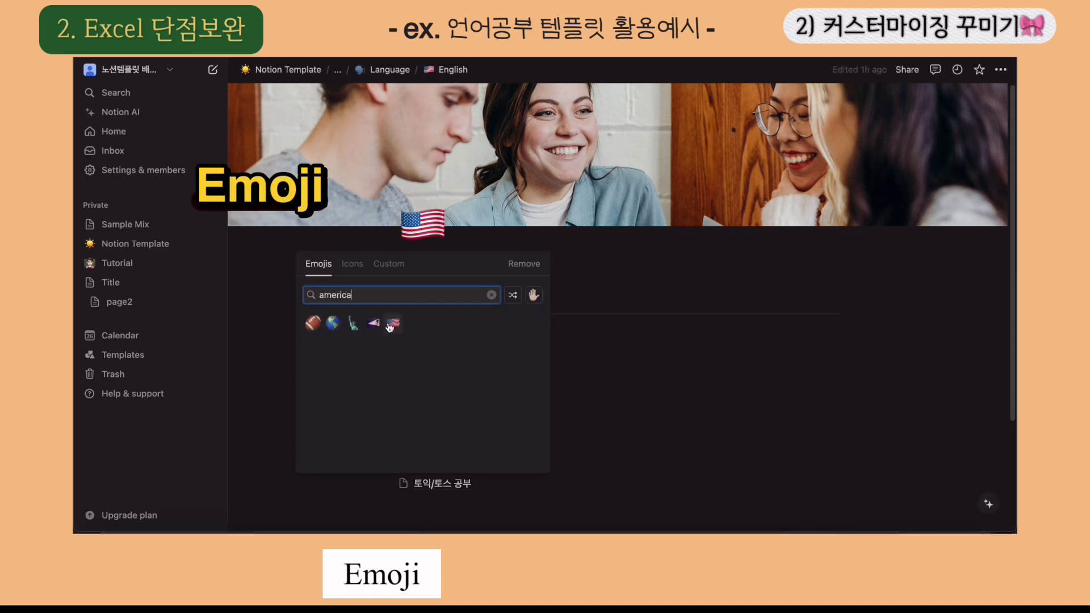
left_click(636, 400)
- Look through the gallery and Unsplash images available as the English page's cover
left_click(752, 101)
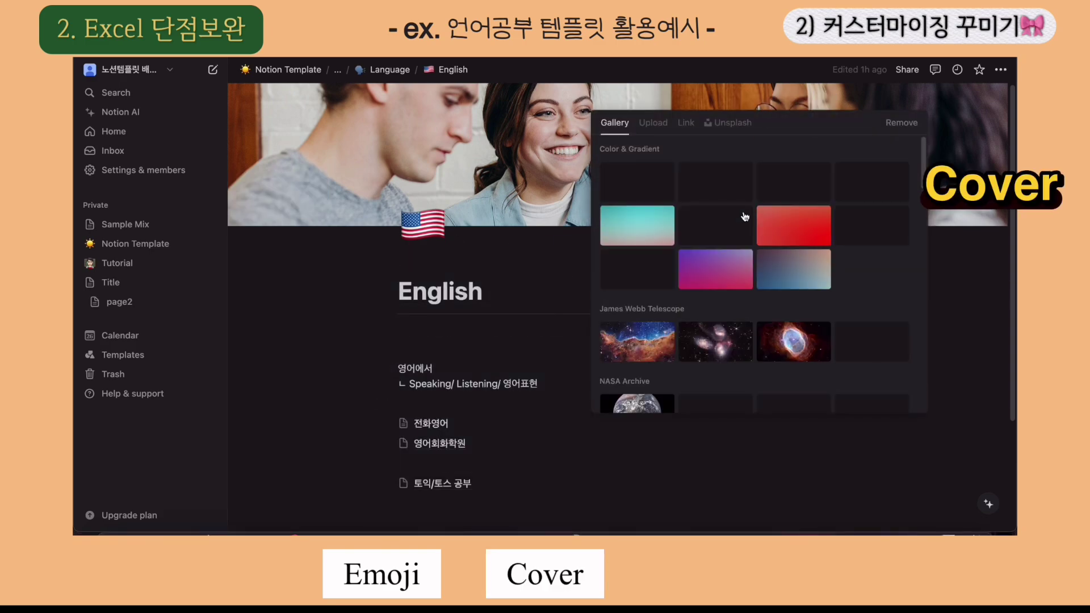
left_click(731, 123)
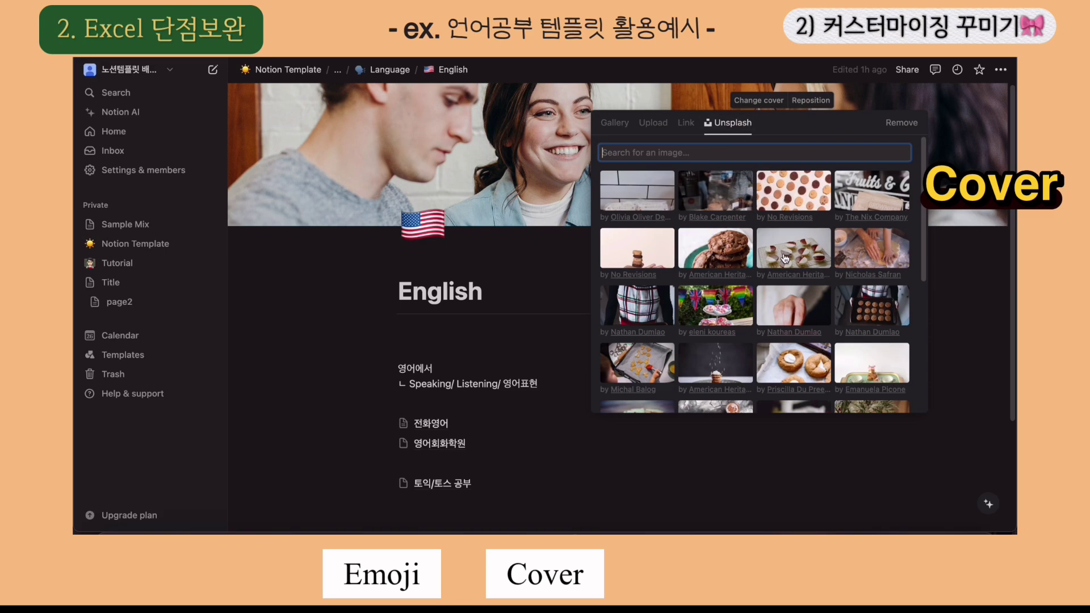
left_click(972, 350)
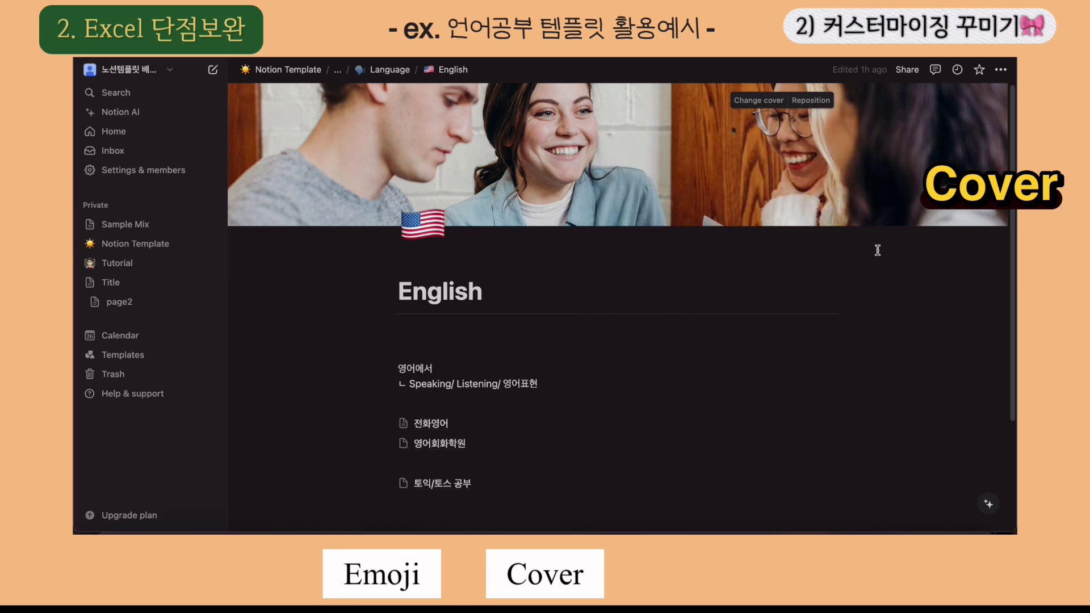
- Reposition the English page's cover image by shifting it slightly downward
left_click(809, 101)
left_click_drag(764, 139, 763, 164)
left_click(783, 421)
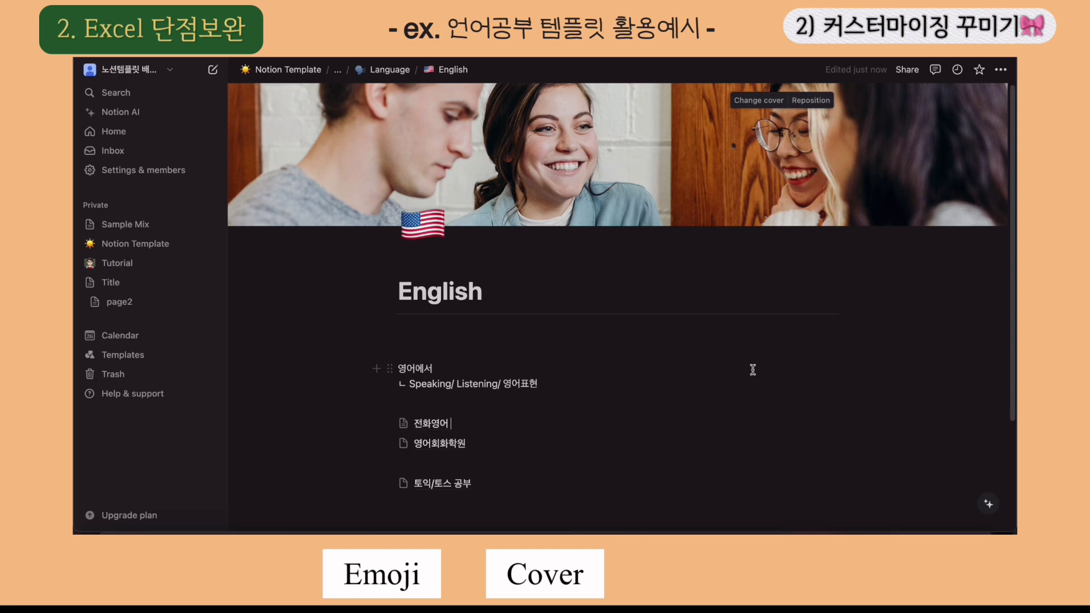
left_click(448, 303)
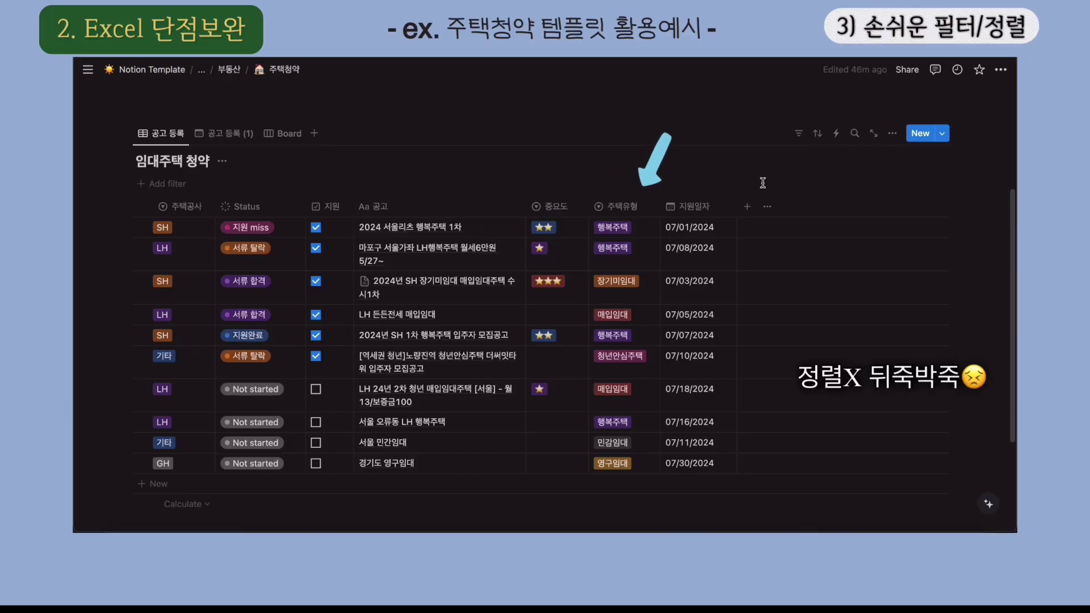
- Sort the 임대주택 청약 table by 지원일자 in ascending order, and check the available sort directions
scroll(762, 182, "down", 1)
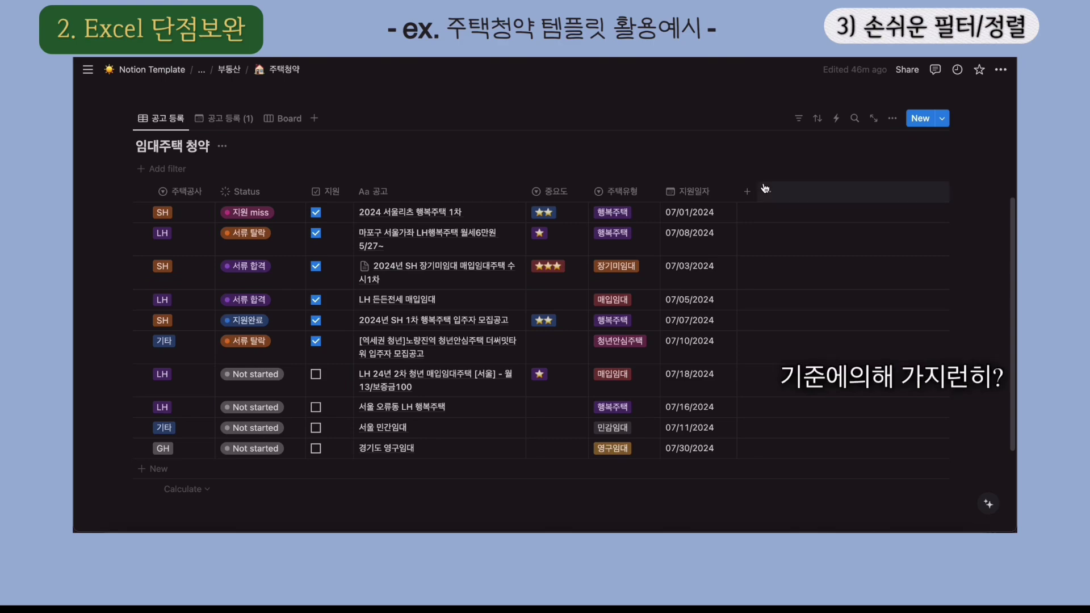
left_click(815, 119)
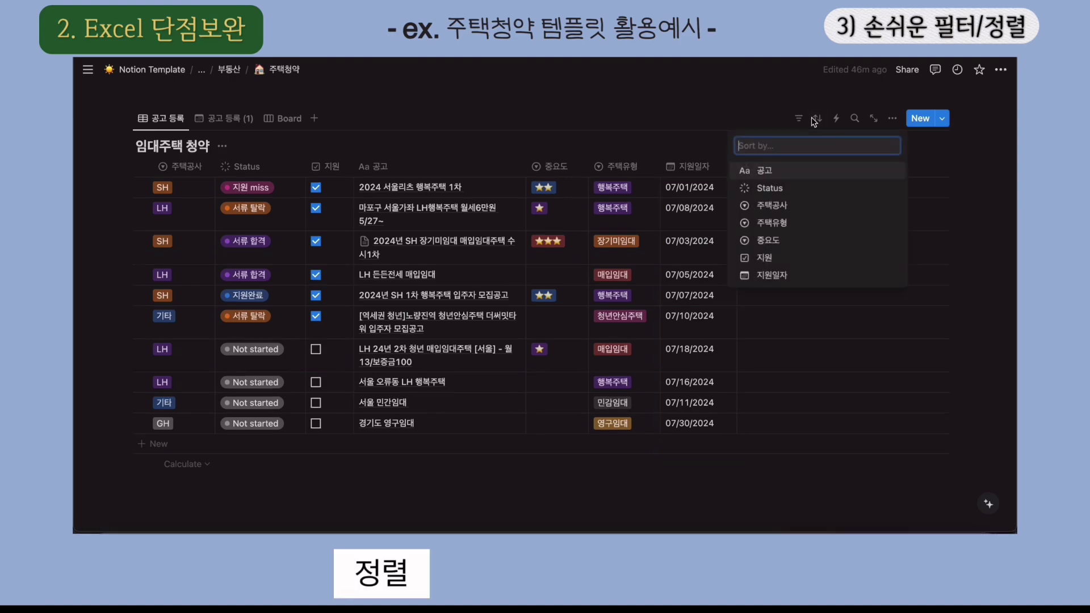
left_click(818, 120)
left_click(818, 120)
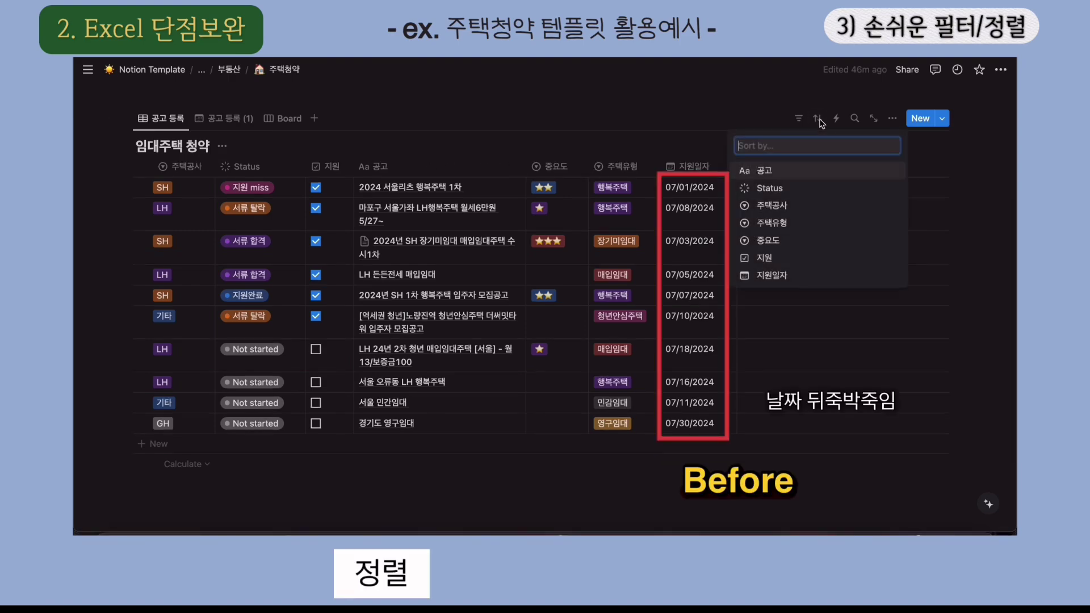
left_click(804, 273)
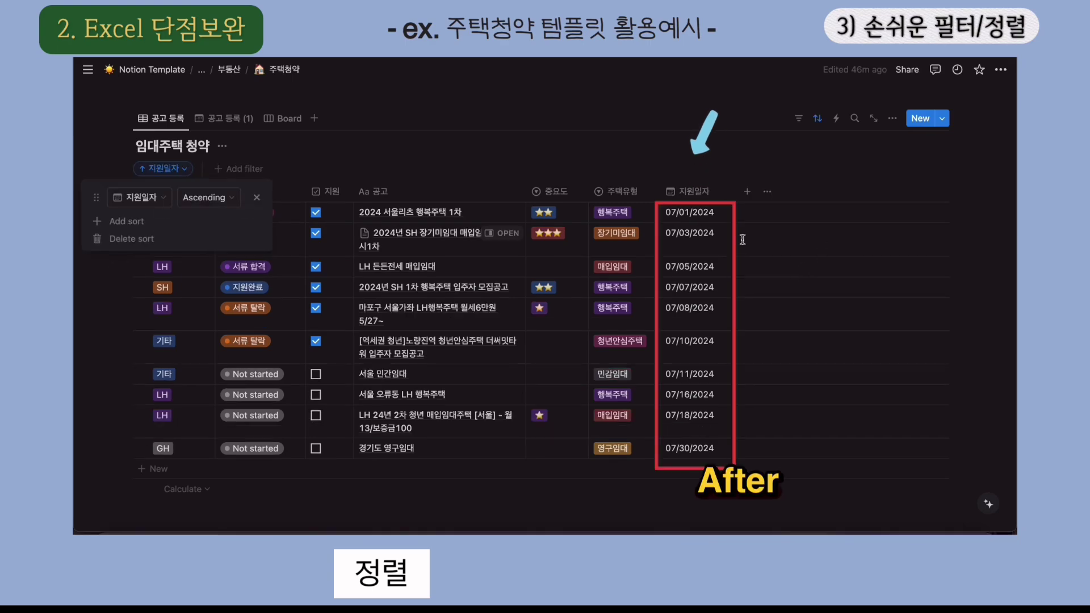
left_click(220, 200)
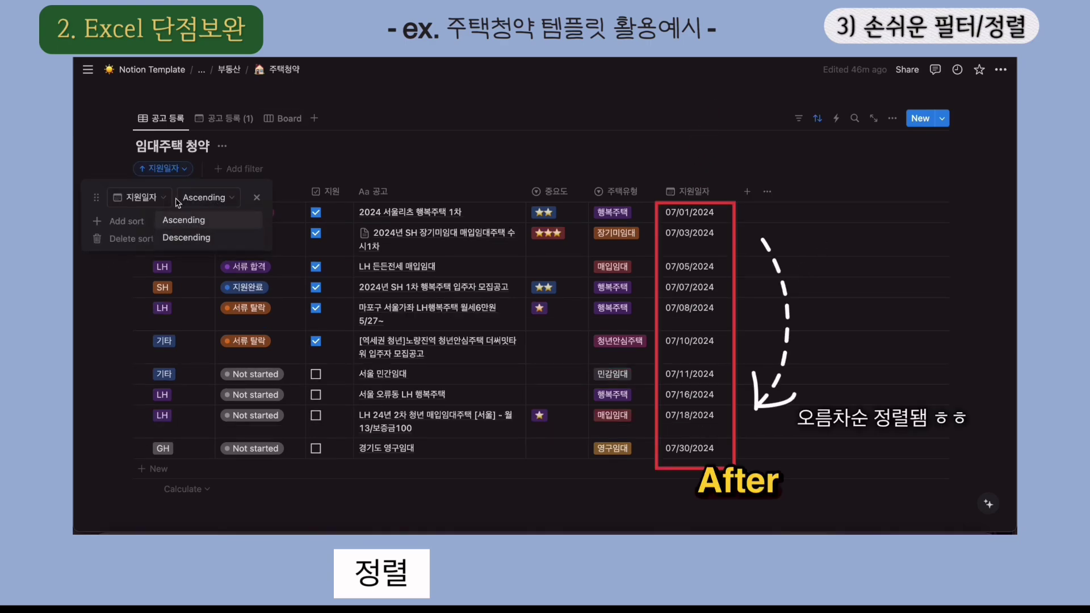
left_click(222, 206)
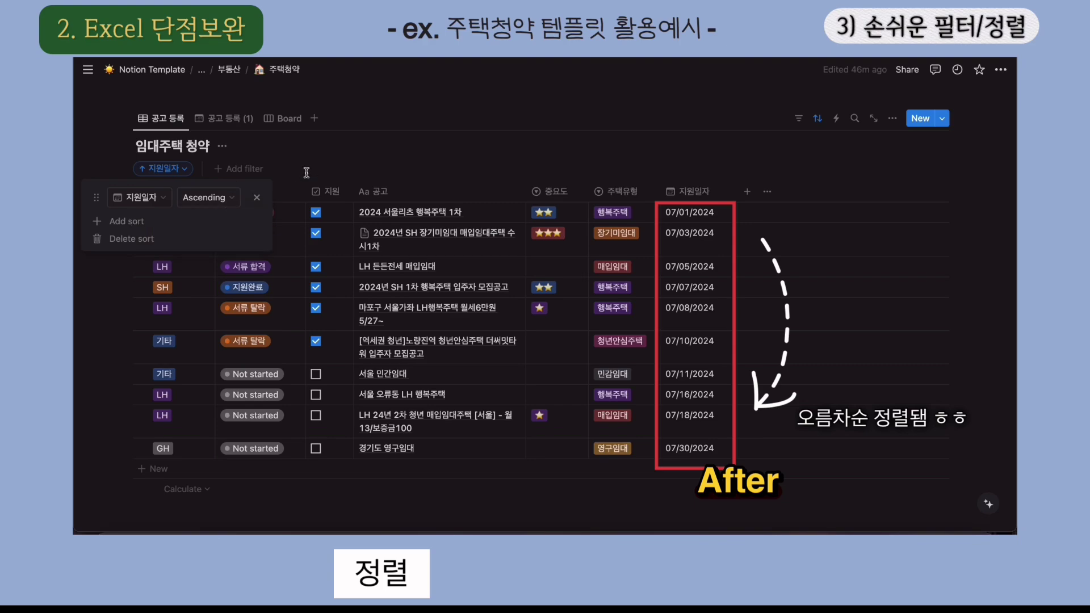
left_click(336, 169)
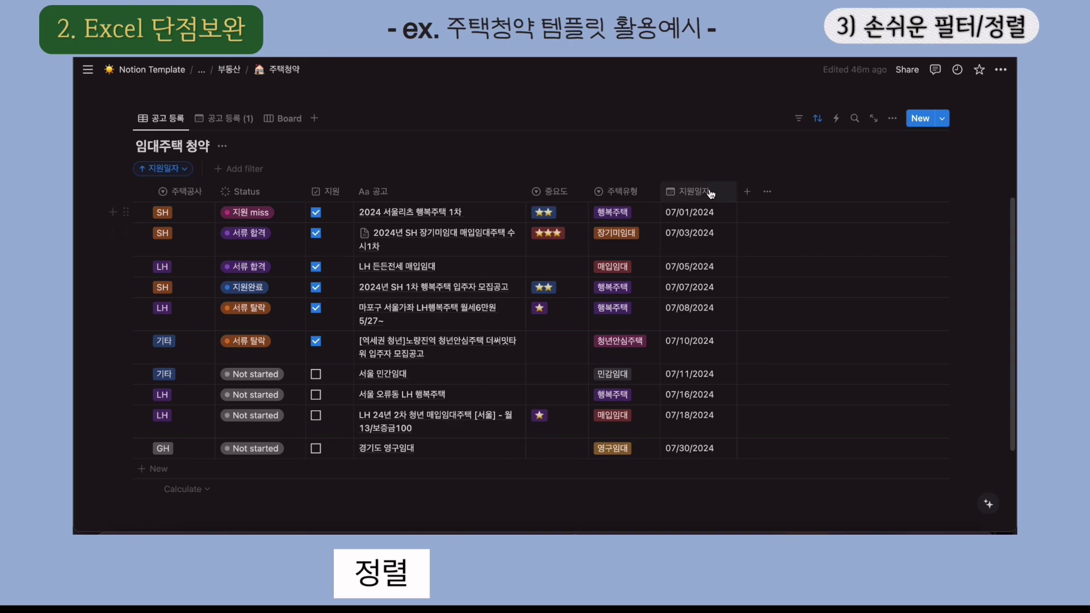
- Check the 지원일자 sort settings and the 주택유형 options of the 2024 서울리츠 행복주택 1차 entry
left_click(180, 172)
key("Escape")
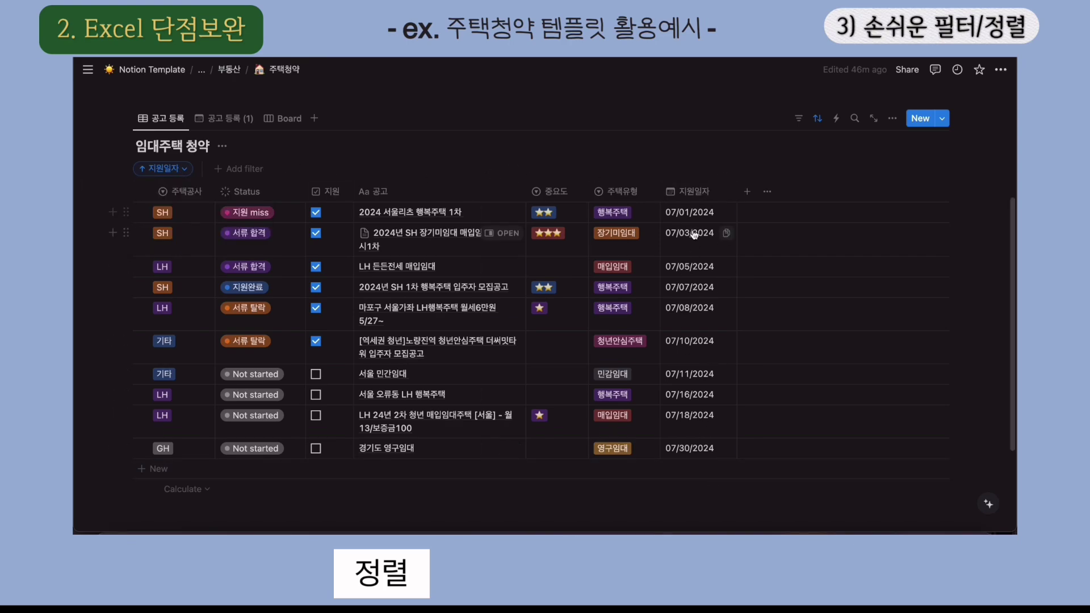
left_click(625, 213)
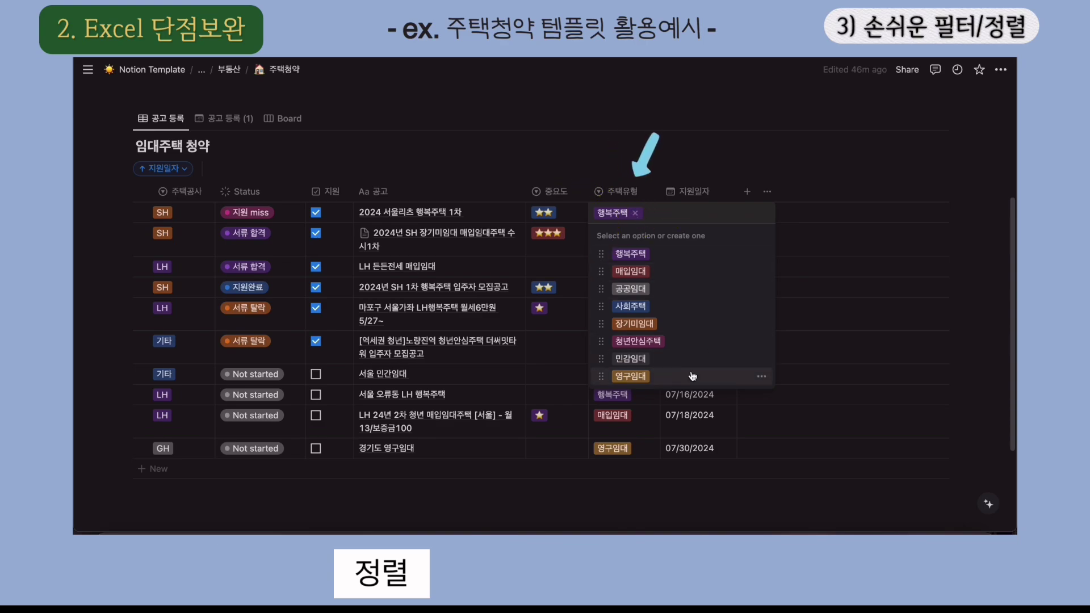
key("Escape")
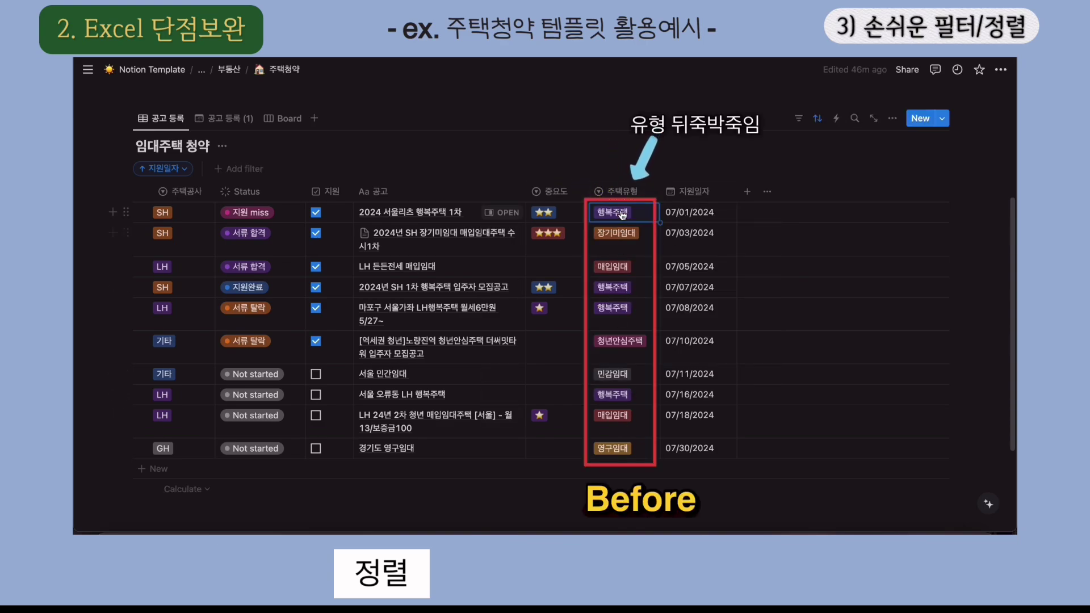
- Change the table's sort property to 주택유형 in ascending order
left_click(176, 169)
left_click(152, 197)
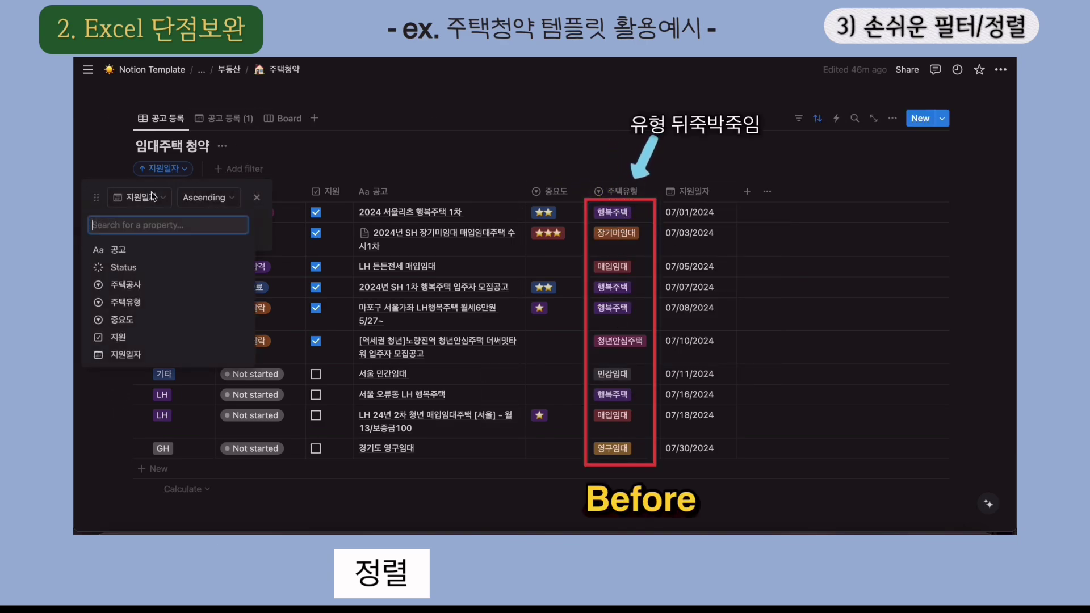
left_click(144, 302)
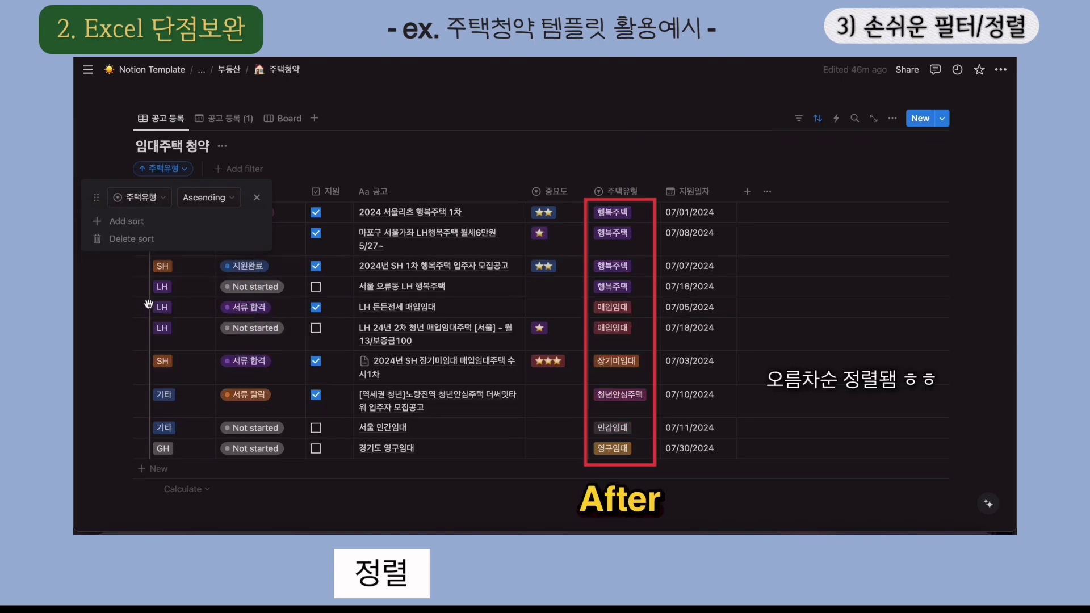
left_click(651, 326)
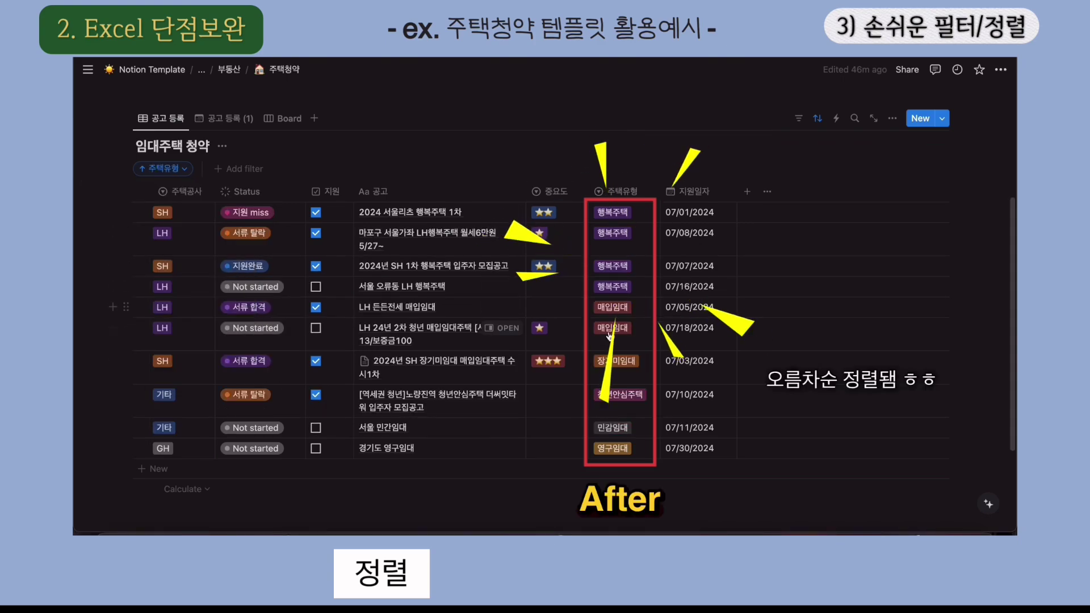
- Add a second sort by 지원일자 in ascending order beneath the 주택유형 sort
left_click(170, 168)
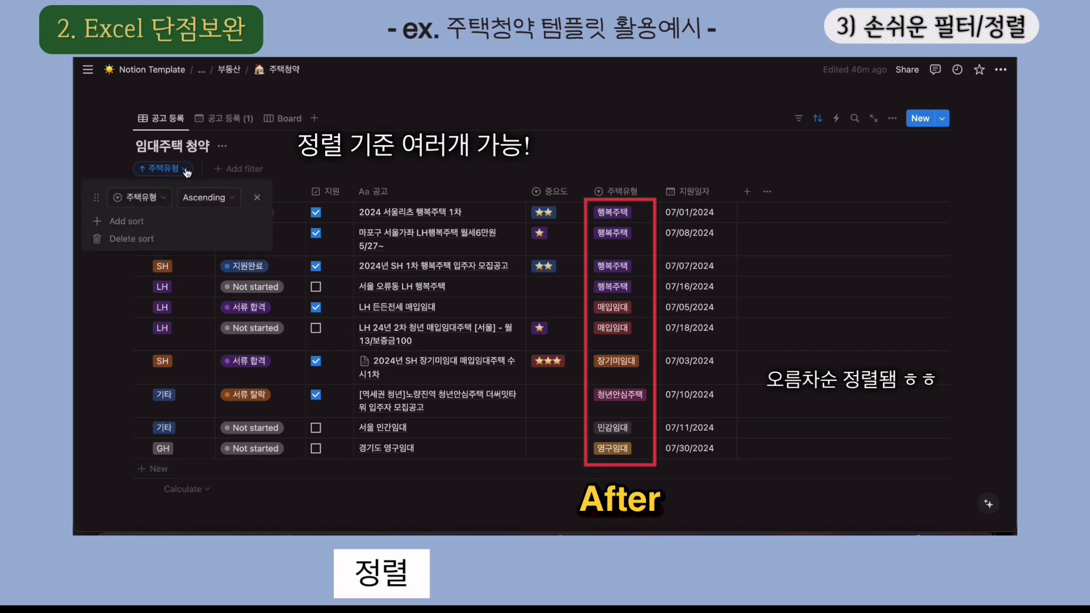
left_click(155, 223)
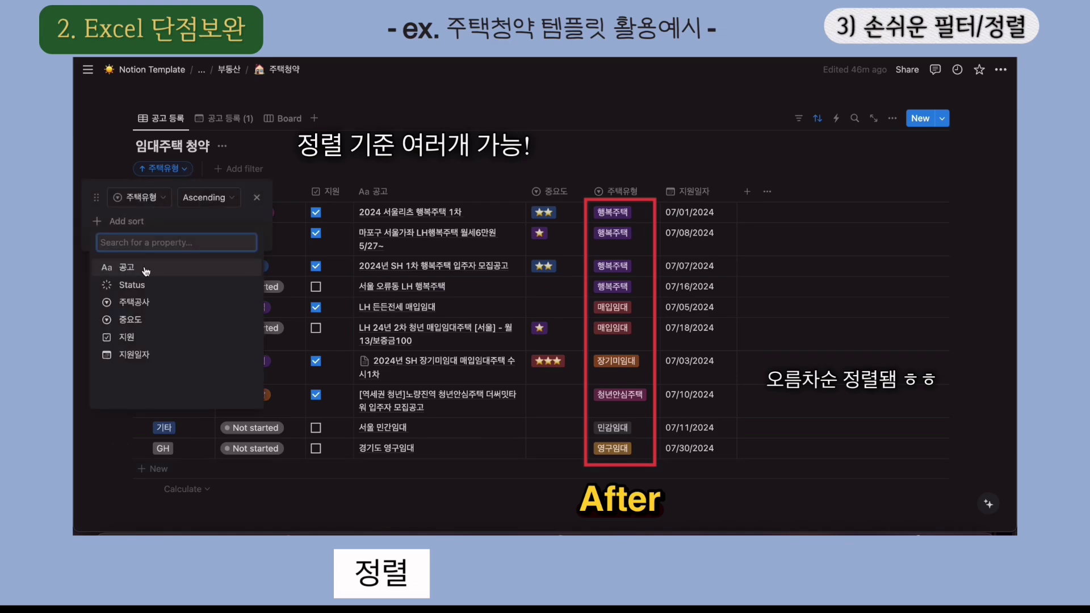
left_click(166, 362)
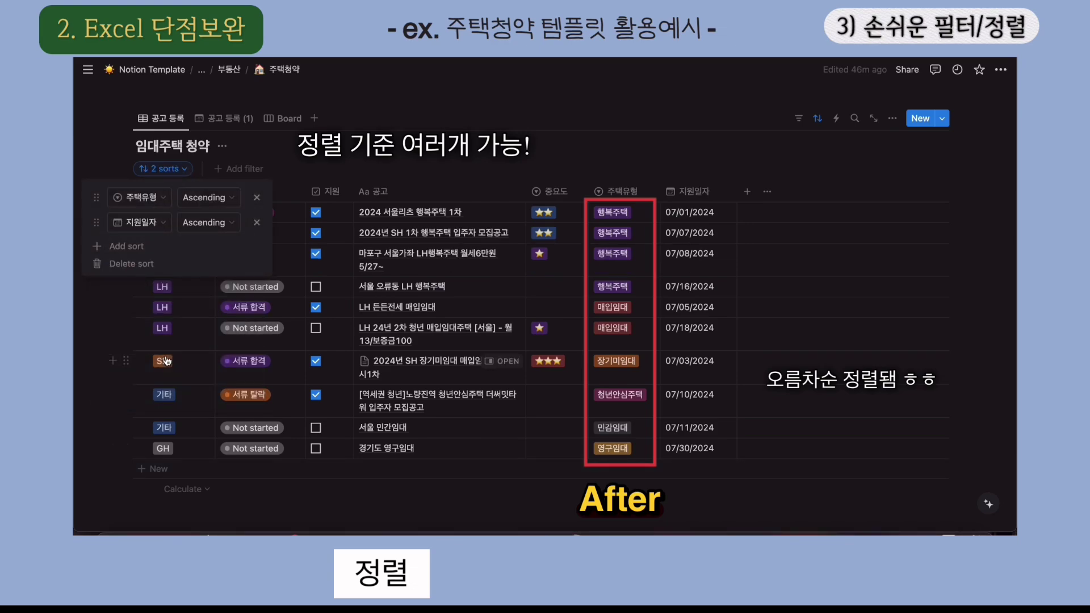
left_click(355, 162)
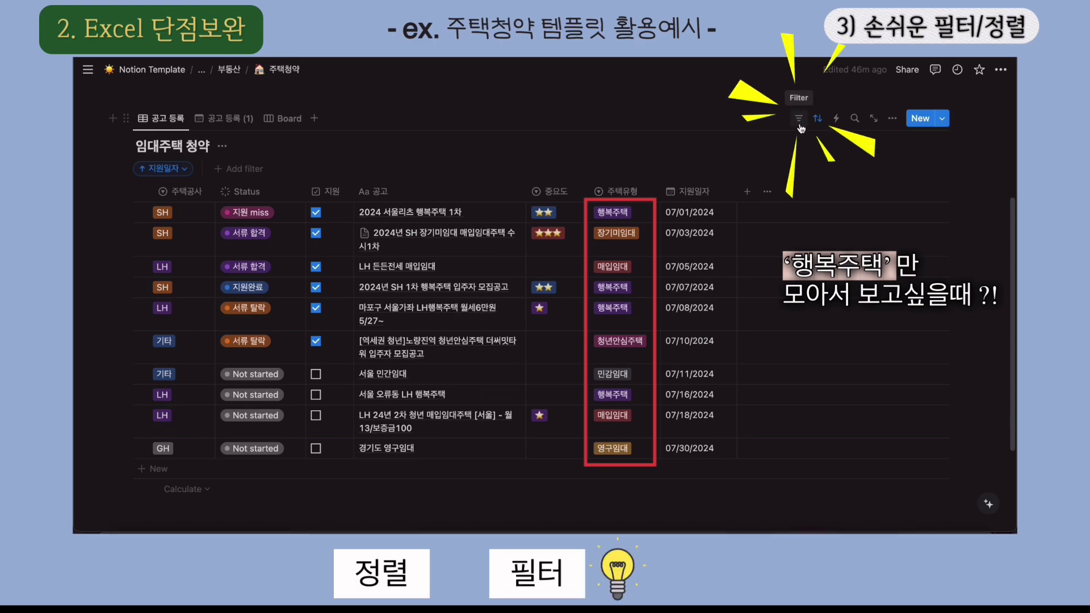
- Duplicate the 공고 등록 table view and name the copy 행복주택
left_click(161, 118)
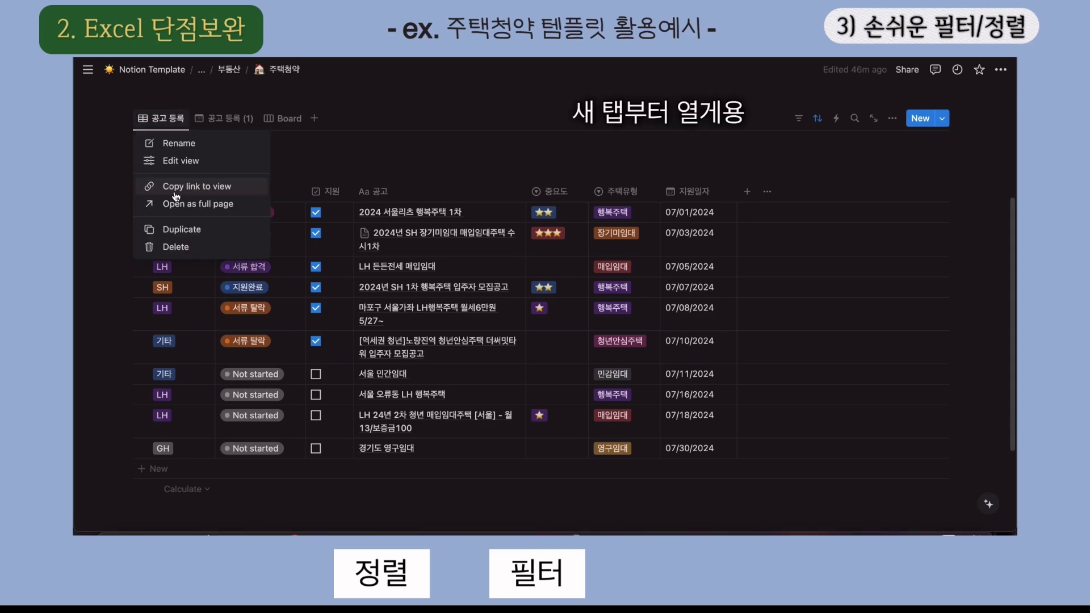
left_click(197, 229)
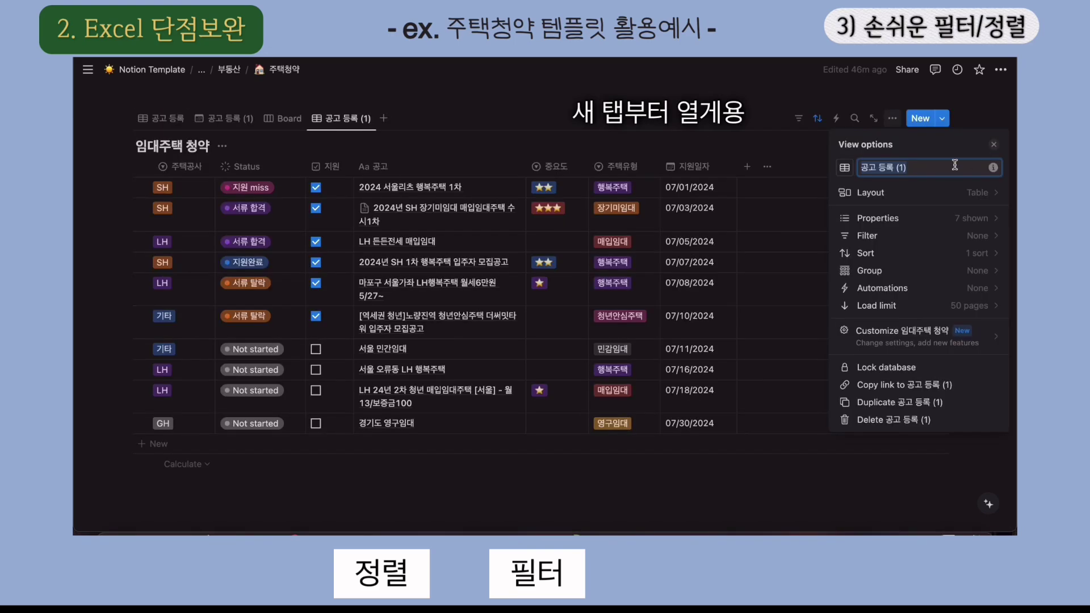
type("행ㅂ복주택")
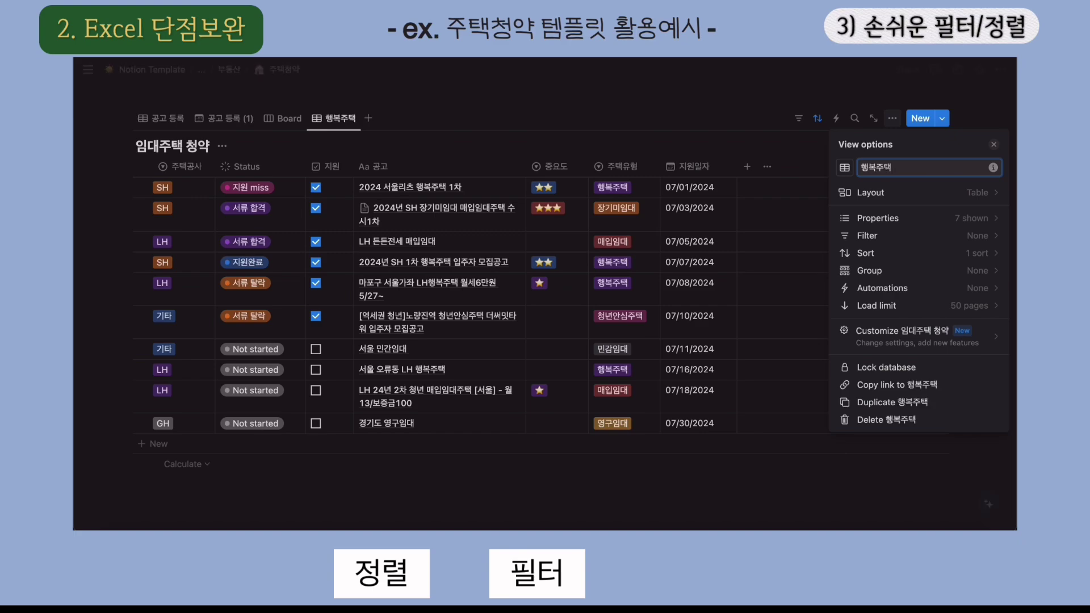
key("Escape")
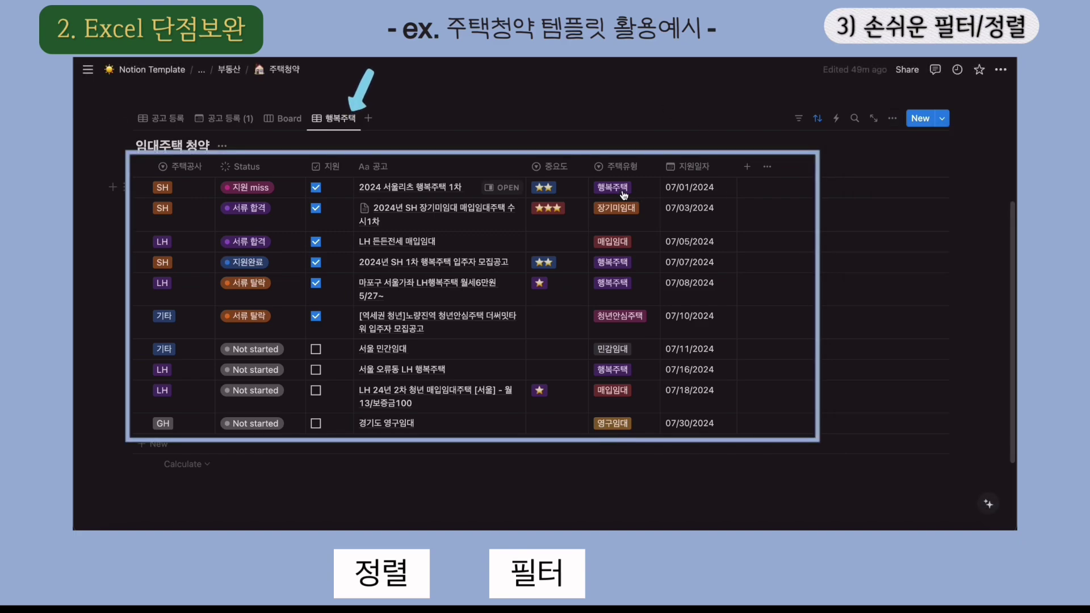
- Filter the 행복주택 view to entries whose 주택유형 is 행복주택
left_click(798, 121)
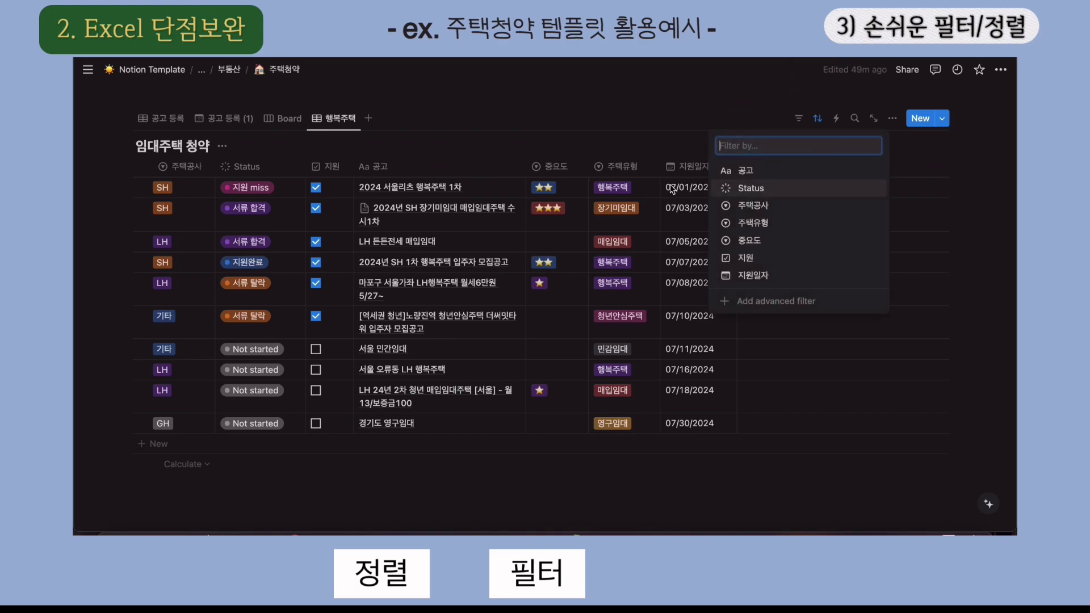
left_click(774, 224)
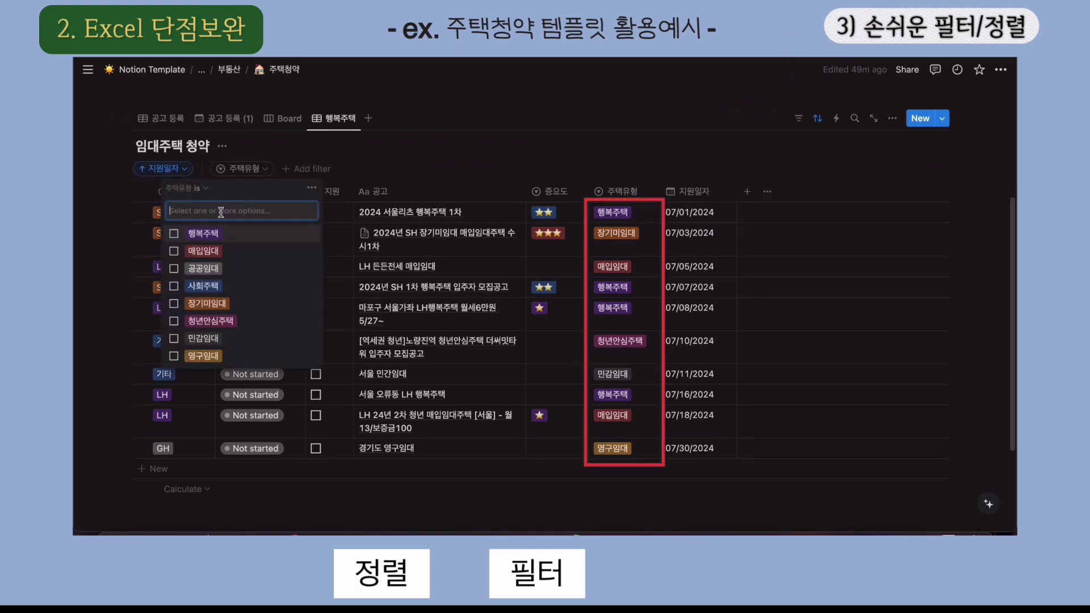
left_click(183, 234)
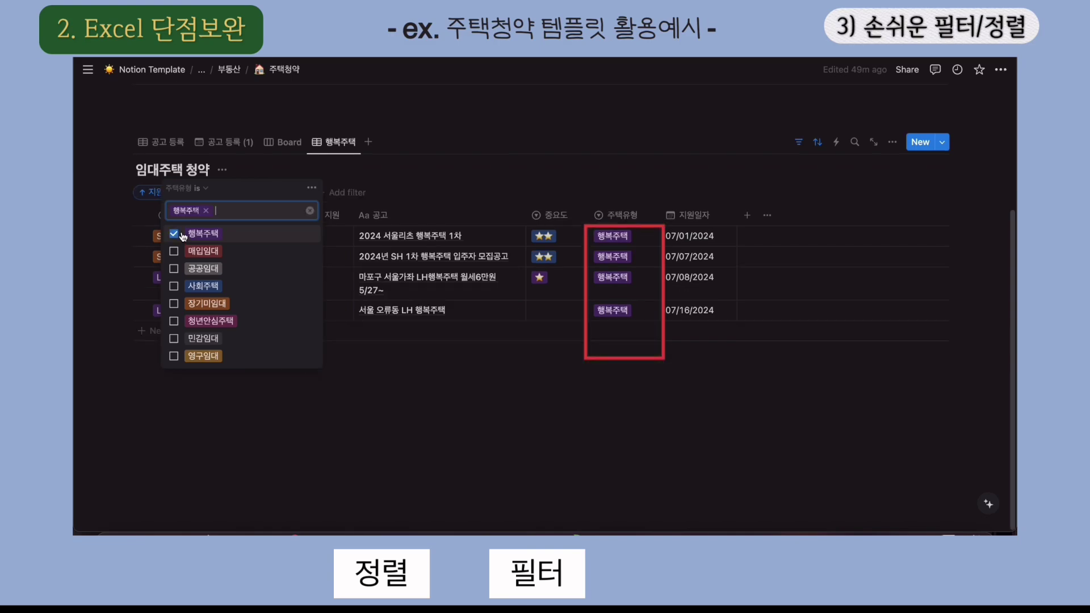
- Try including 사회주택 and 청년안심주택 in the 주택유형 filter, and reduce it again to 행복주택 only
left_click(193, 286)
left_click(200, 321)
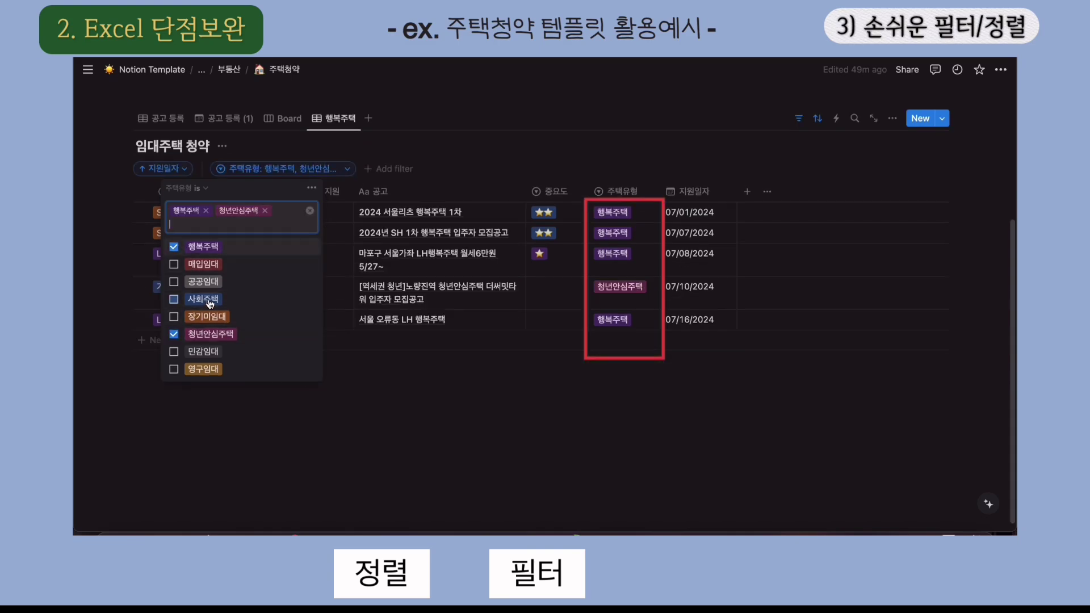
left_click(200, 334)
left_click(196, 285)
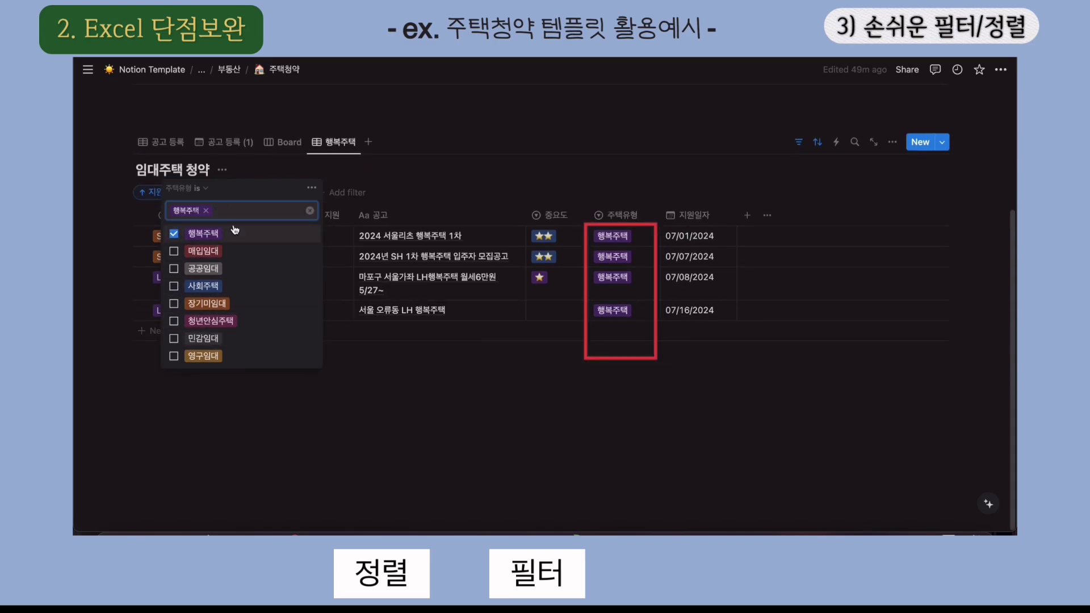
left_click(352, 159)
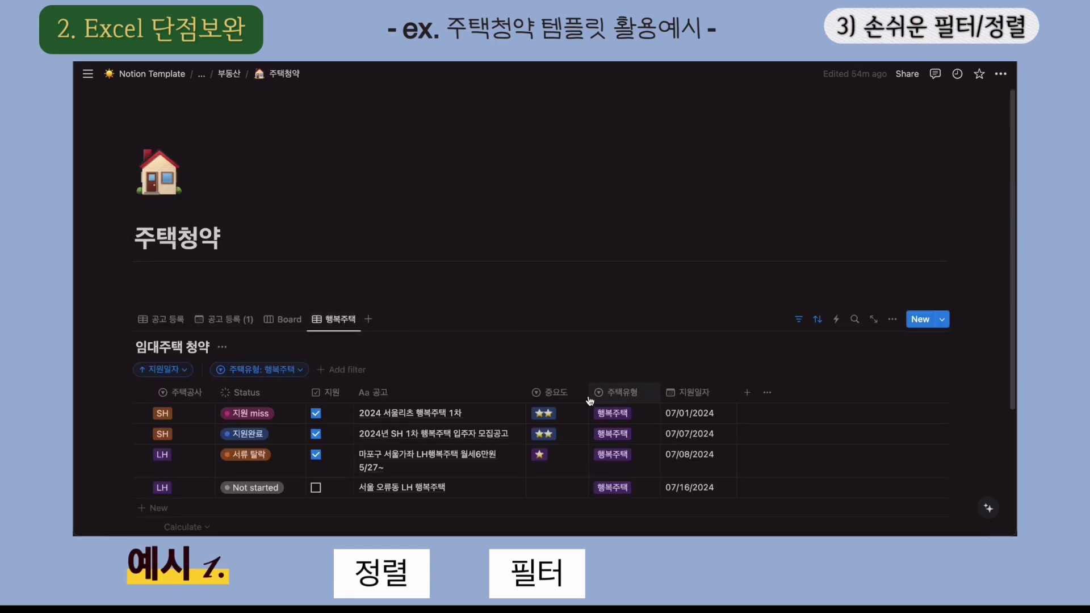
left_click(799, 325)
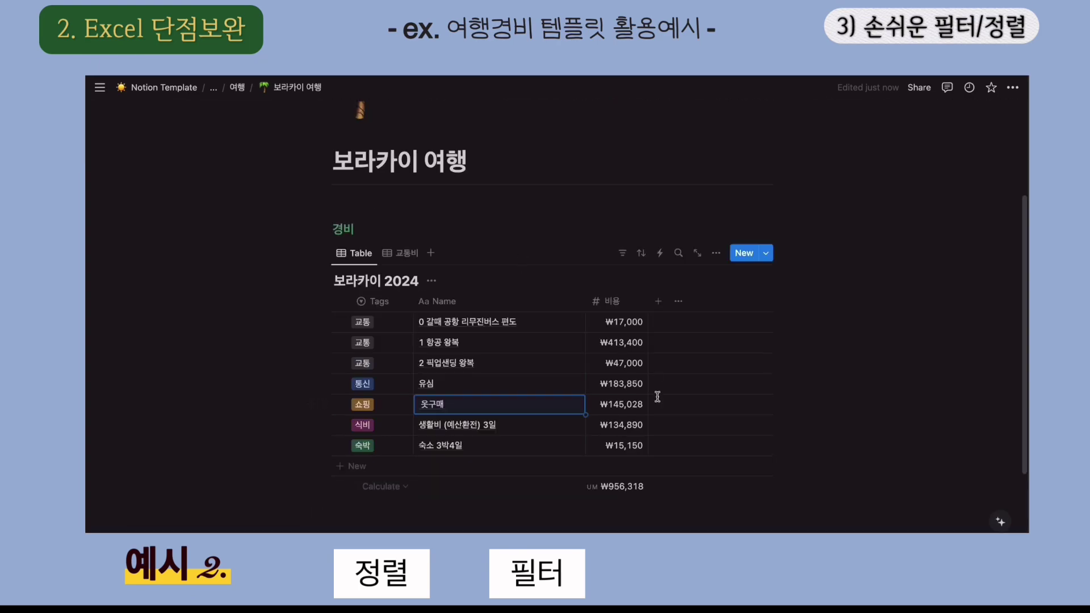
key("BackSpace")
key("BackSpace")
key("BackSpace")
key("BackSpace")
left_click(727, 506)
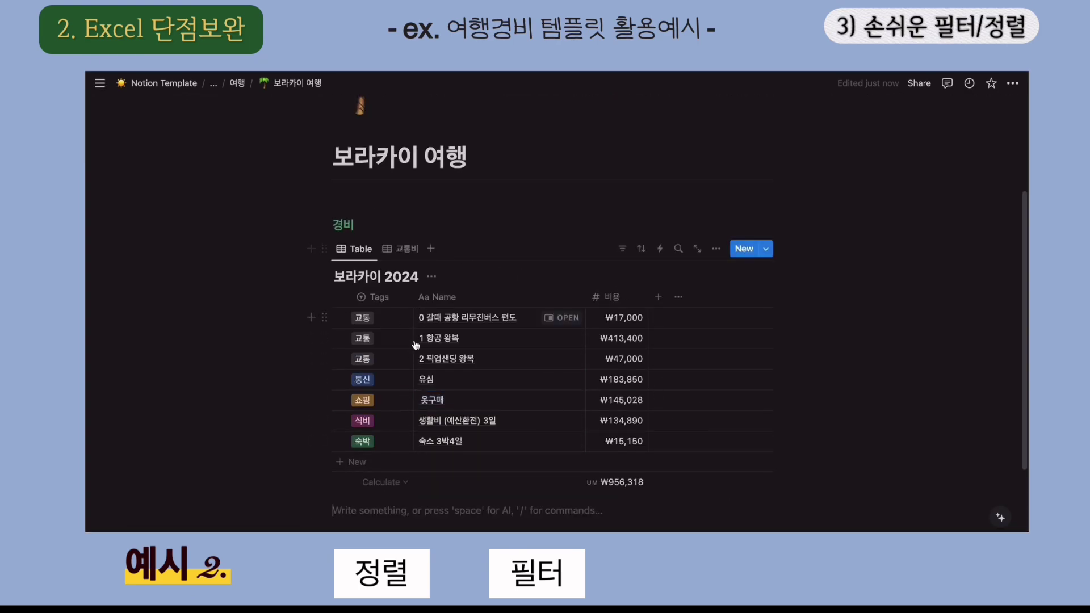
- Open the 교통비 view of the 보라카이 2024 expenses, inspect its Tags filter options, and return to the Table view
left_click(400, 251)
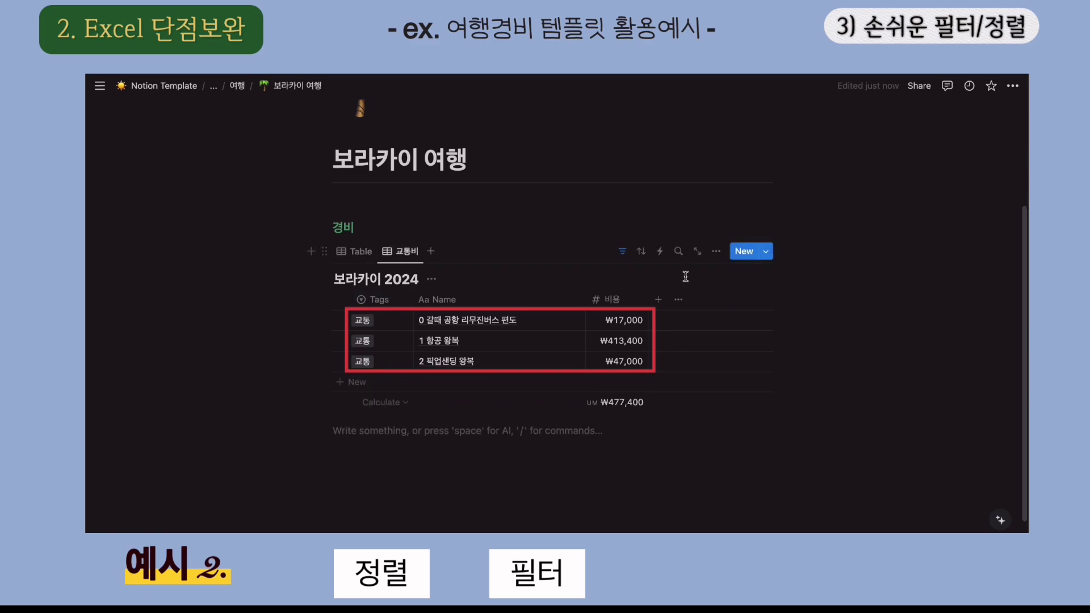
left_click(621, 253)
left_click(385, 302)
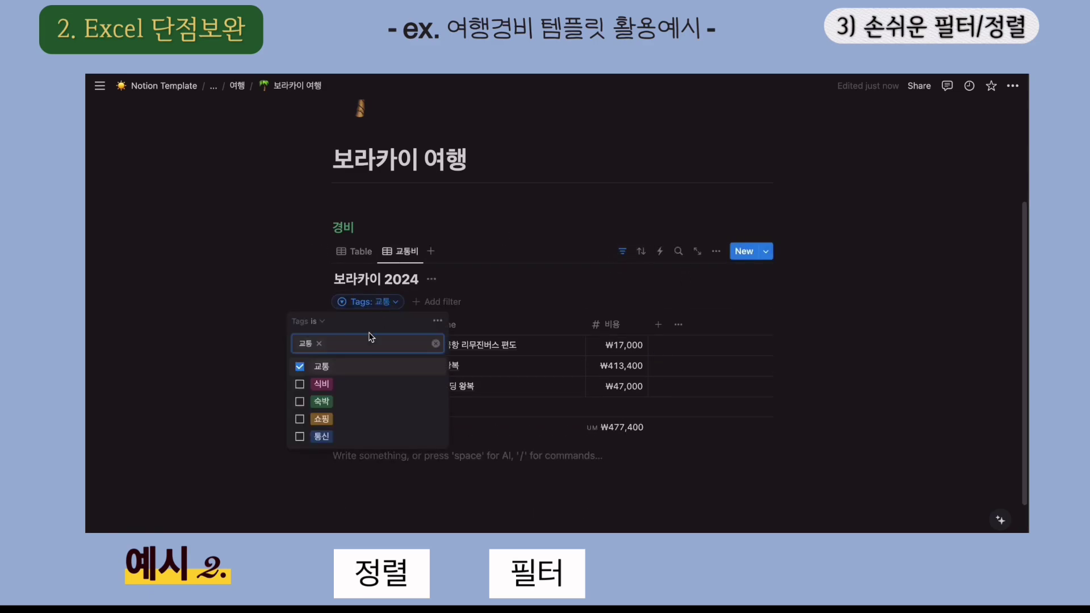
left_click(527, 287)
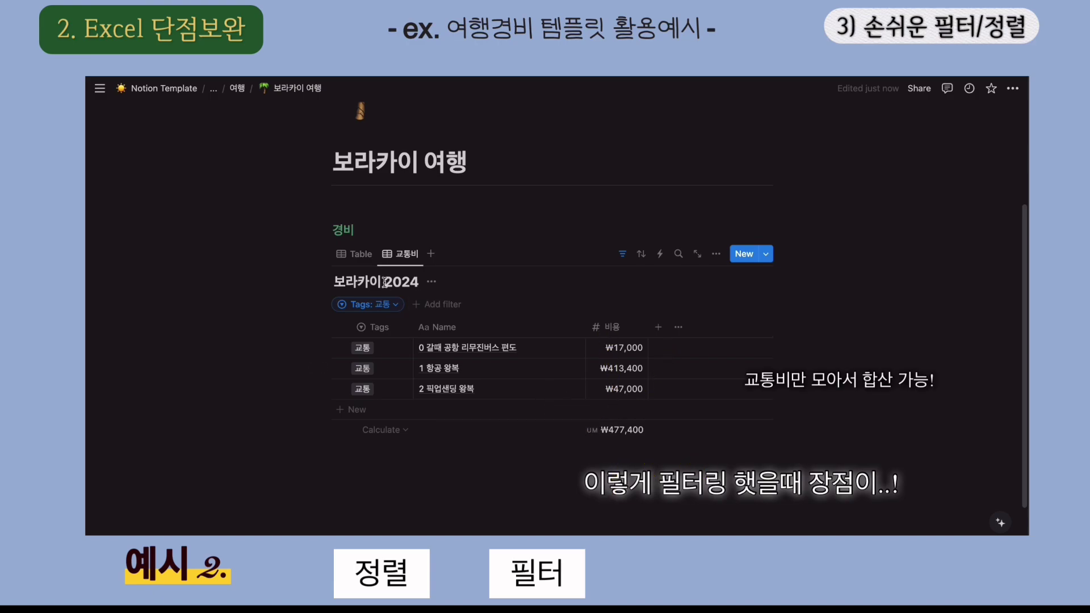
left_click(355, 253)
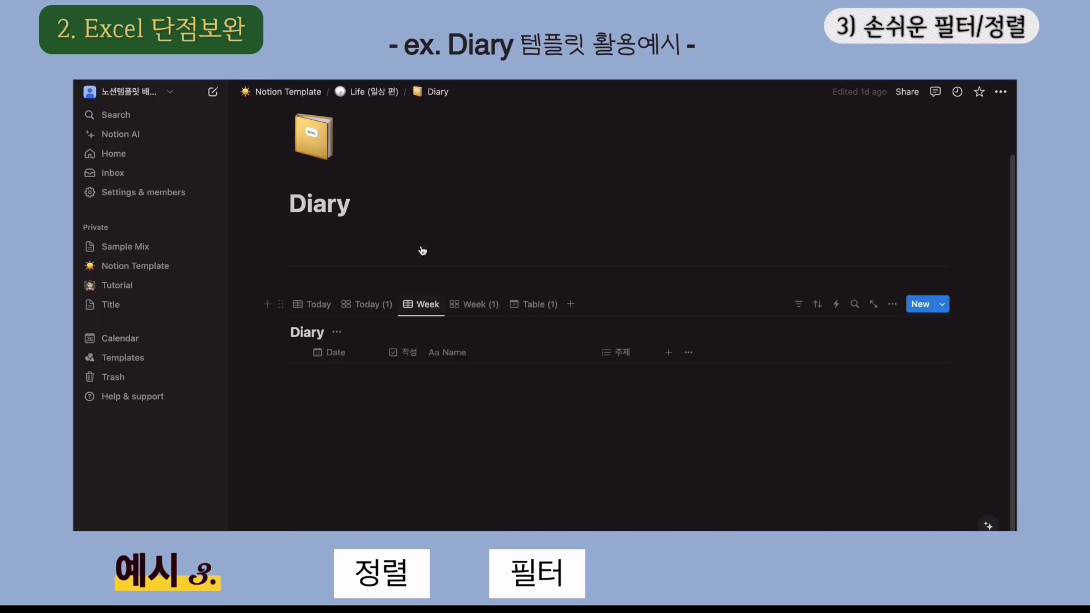
- Sort the Week view of the Diary database by 주제 in ascending order
scroll(715, 306, "down", 1)
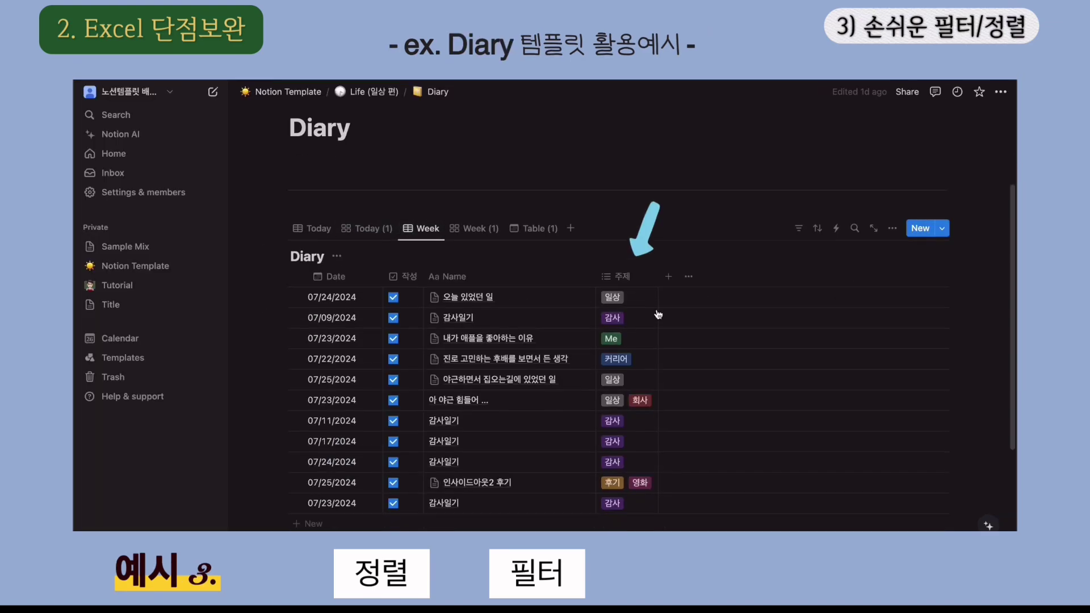
left_click(818, 224)
left_click(755, 325)
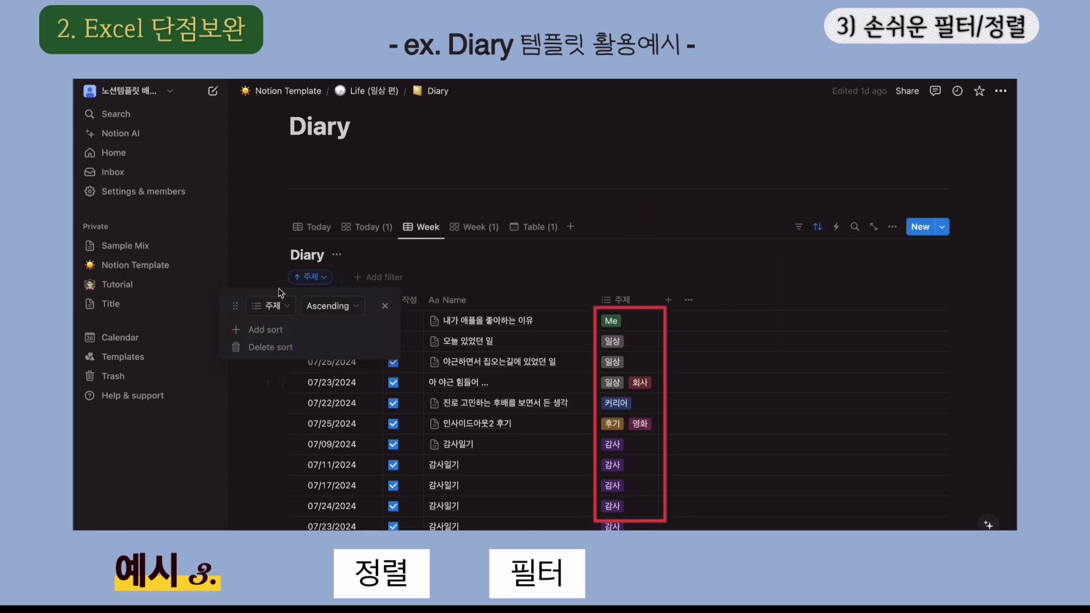
left_click(470, 266)
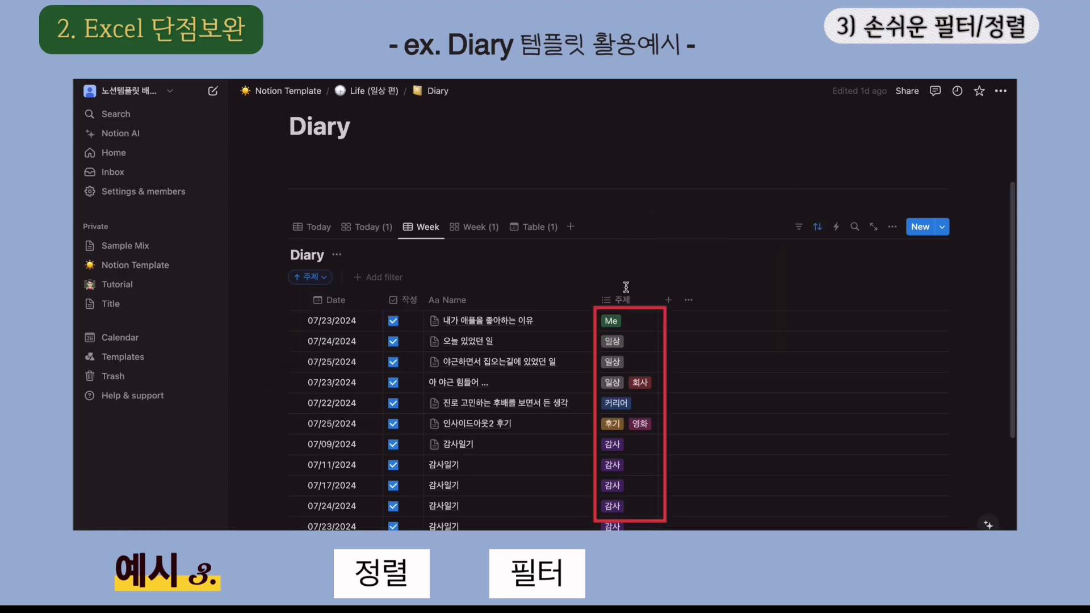
scroll(624, 290, "down", 3)
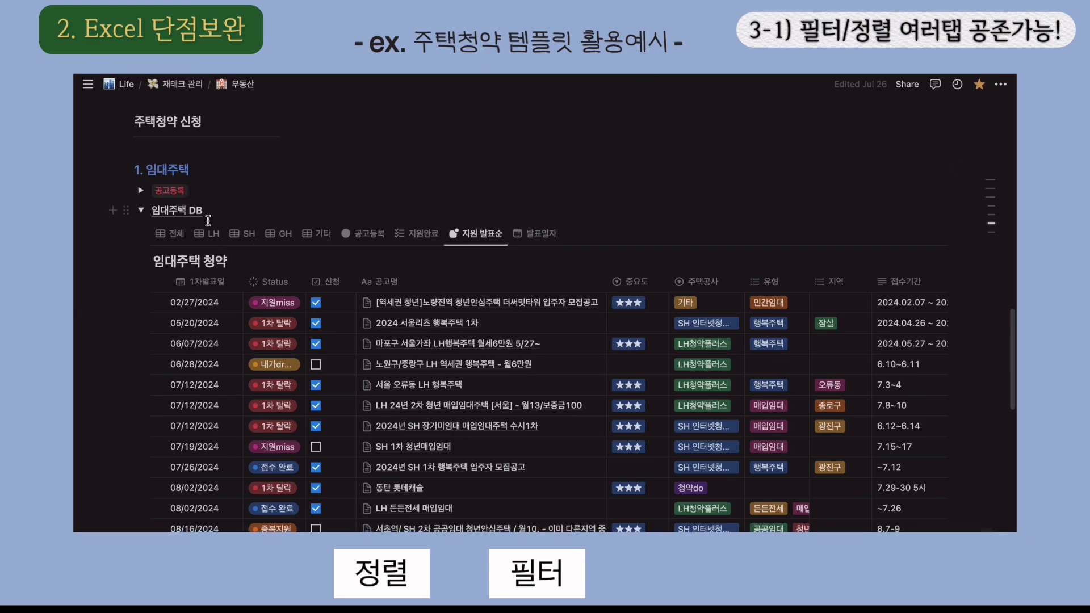
- Compare the LH, SH and GH views of the 임대주택 청약 database
left_click(209, 233)
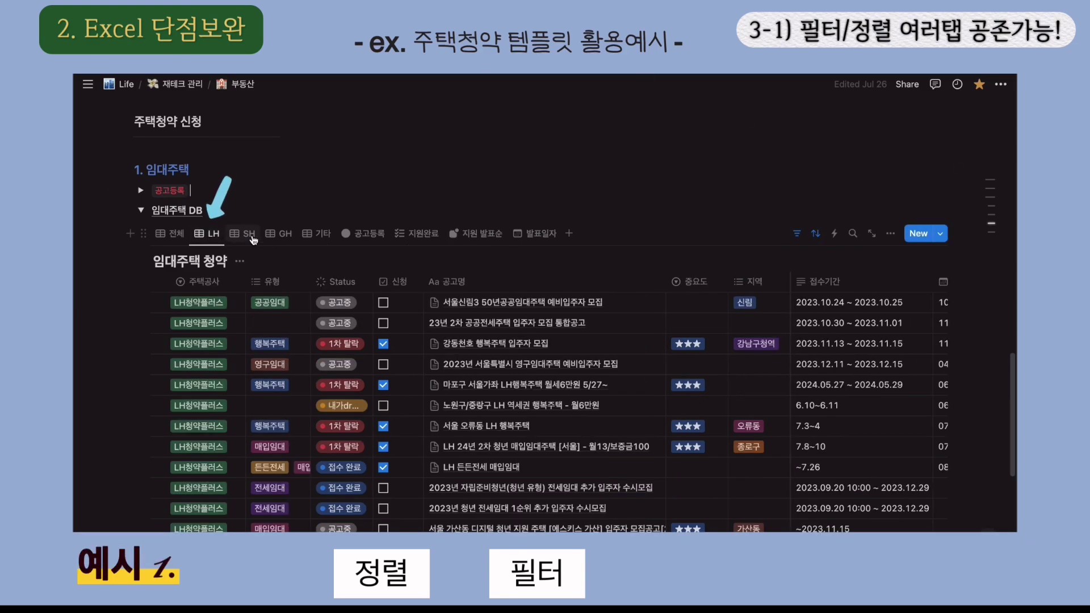
left_click(251, 235)
left_click(280, 233)
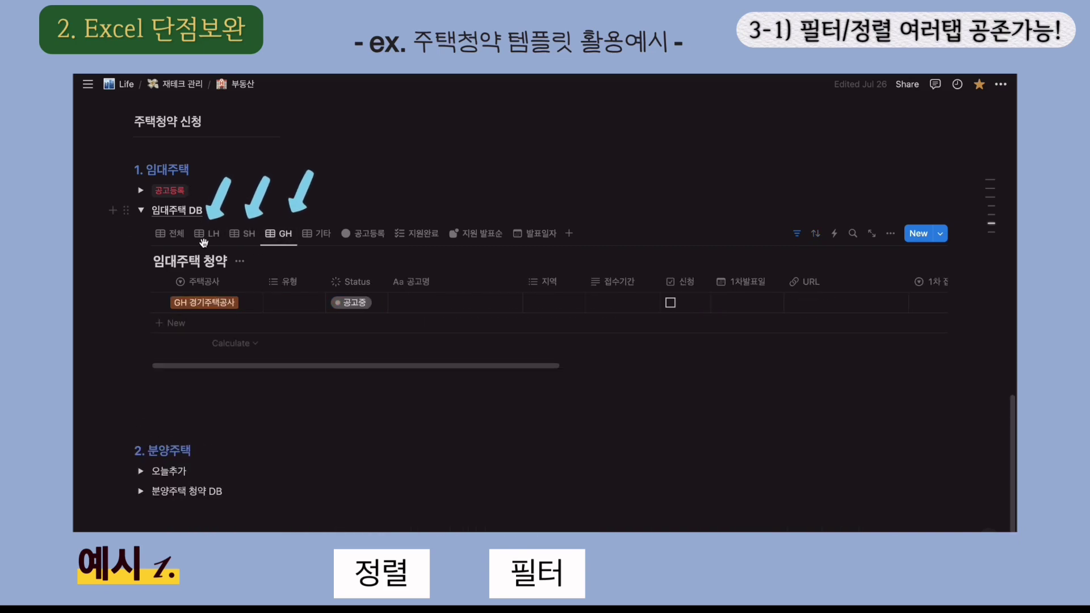
left_click(207, 235)
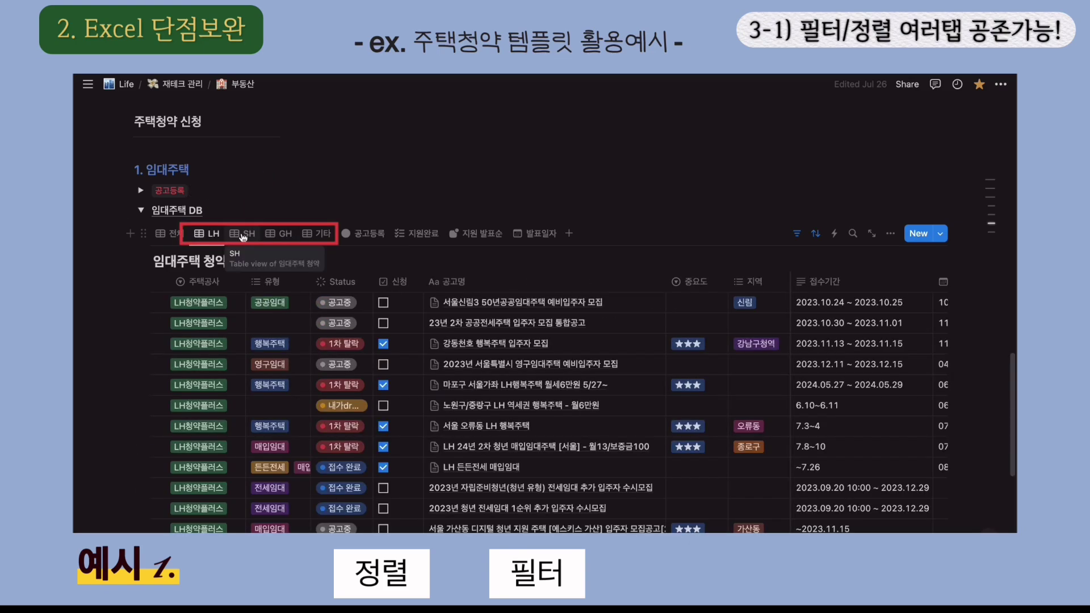
left_click(243, 235)
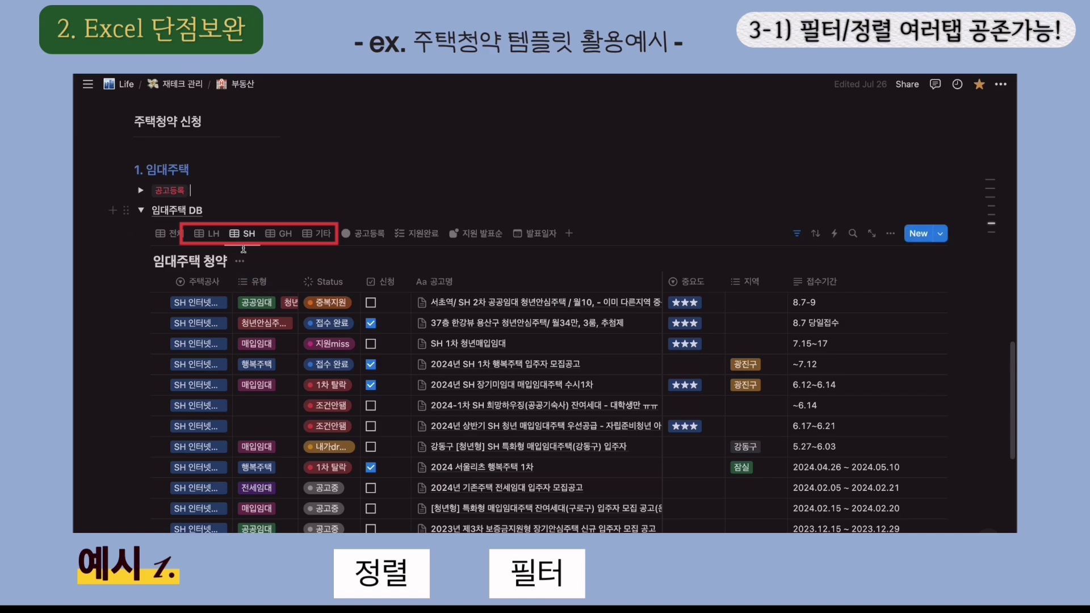
left_click(209, 237)
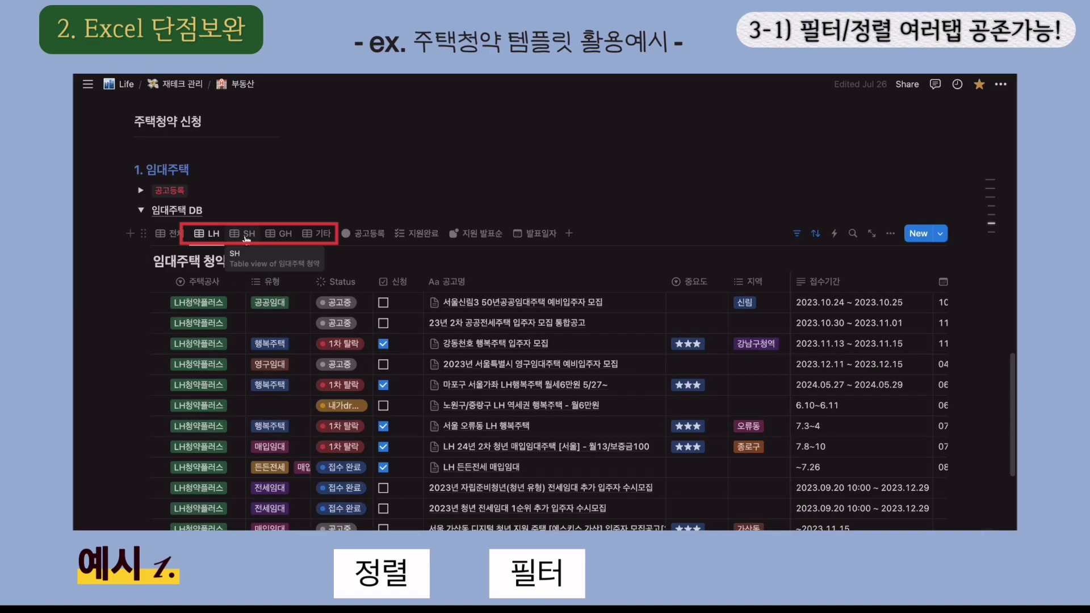
left_click(282, 235)
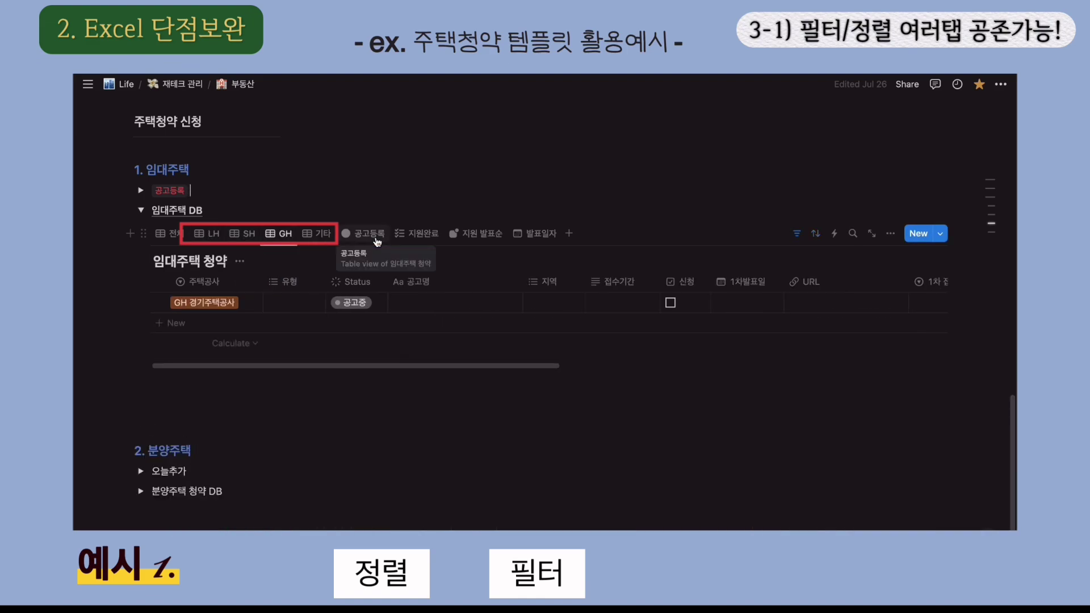
- Examine the 공고등록, 지원완료 and 지원 발표순 tables and the 발표일자 calendar of the 임대주택 청약 database
left_click(377, 241)
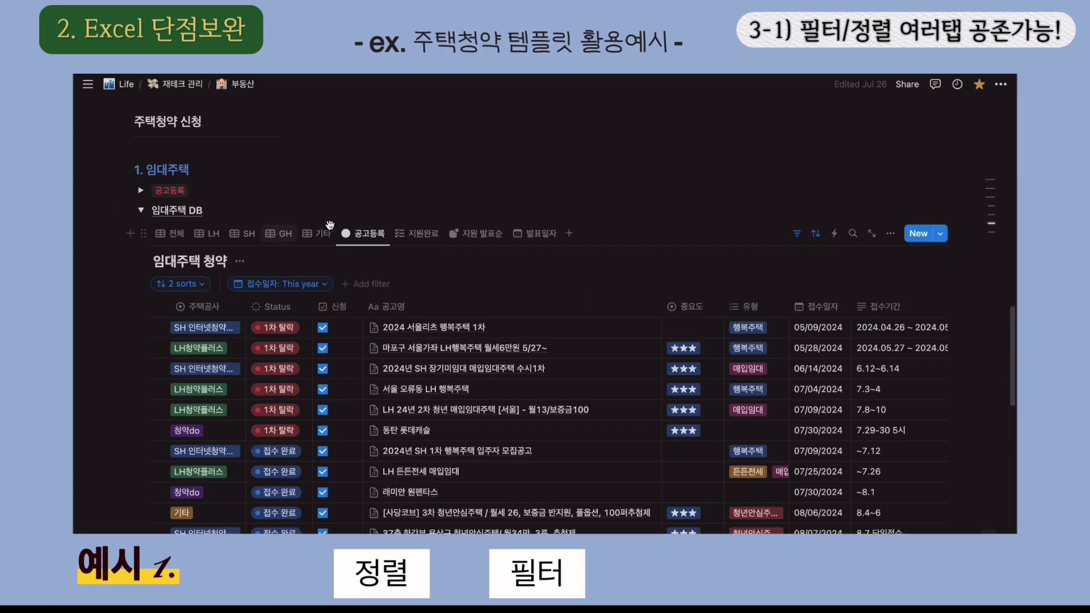
scroll(388, 281, "down", 2)
scroll(388, 281, "up", 2)
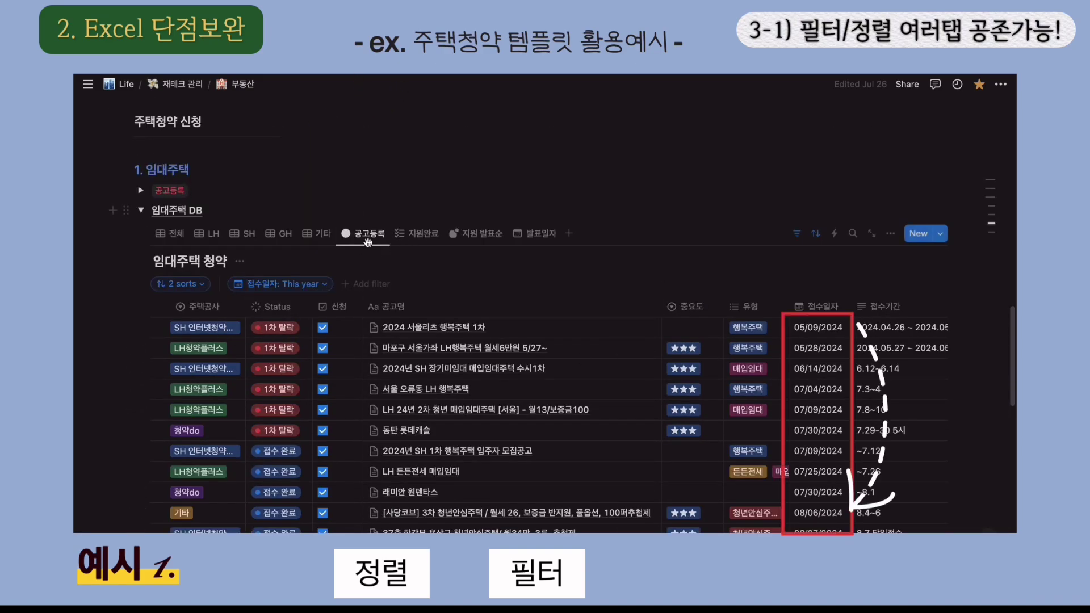
left_click(403, 233)
scroll(401, 68, "down", 3)
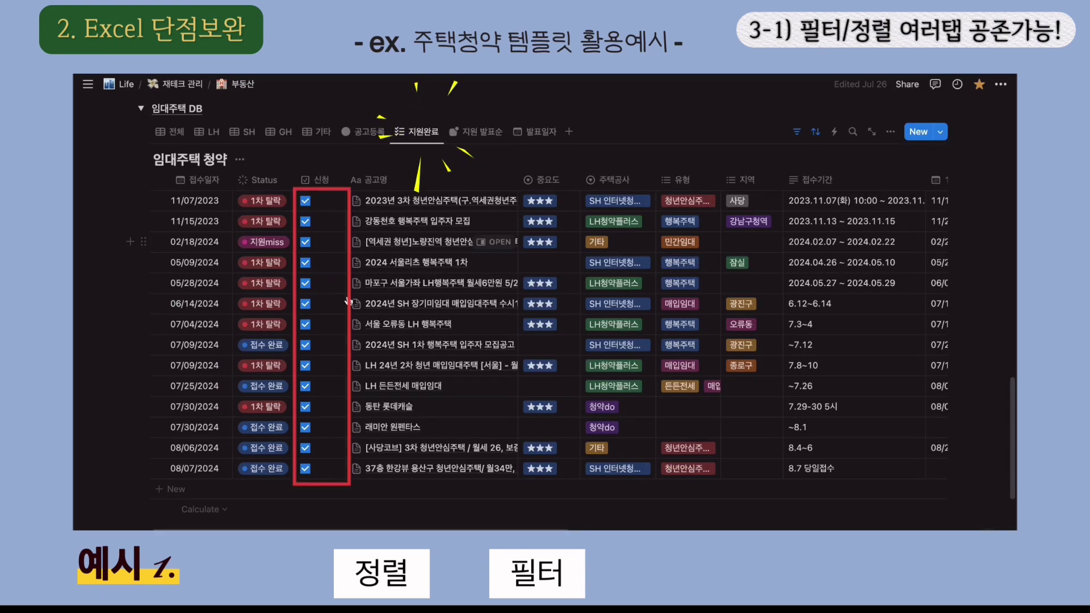
scroll(402, 152, "up", 2)
left_click(477, 152)
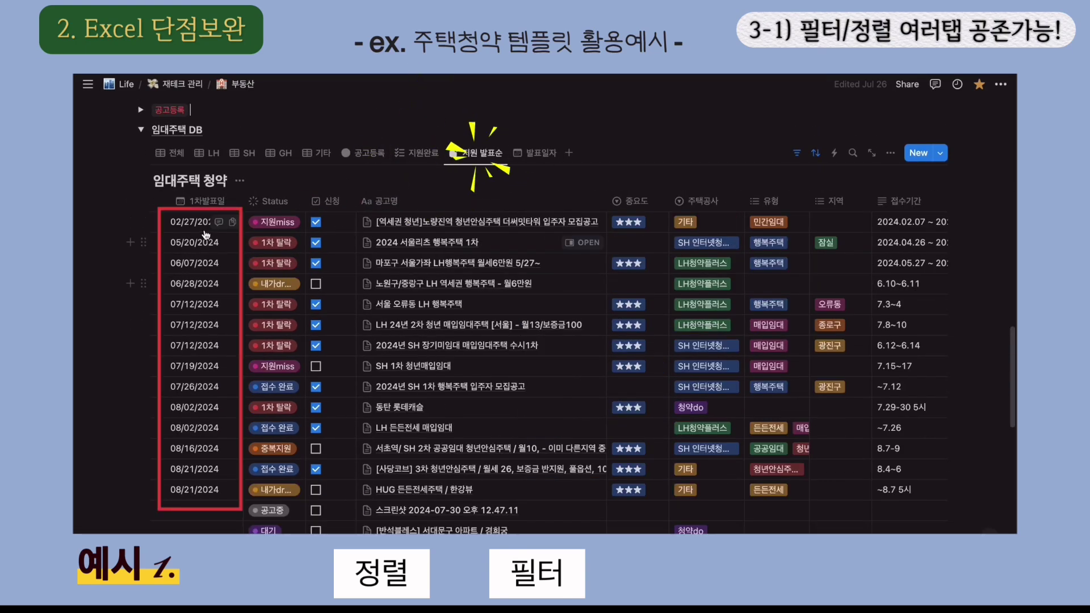
left_click(528, 153)
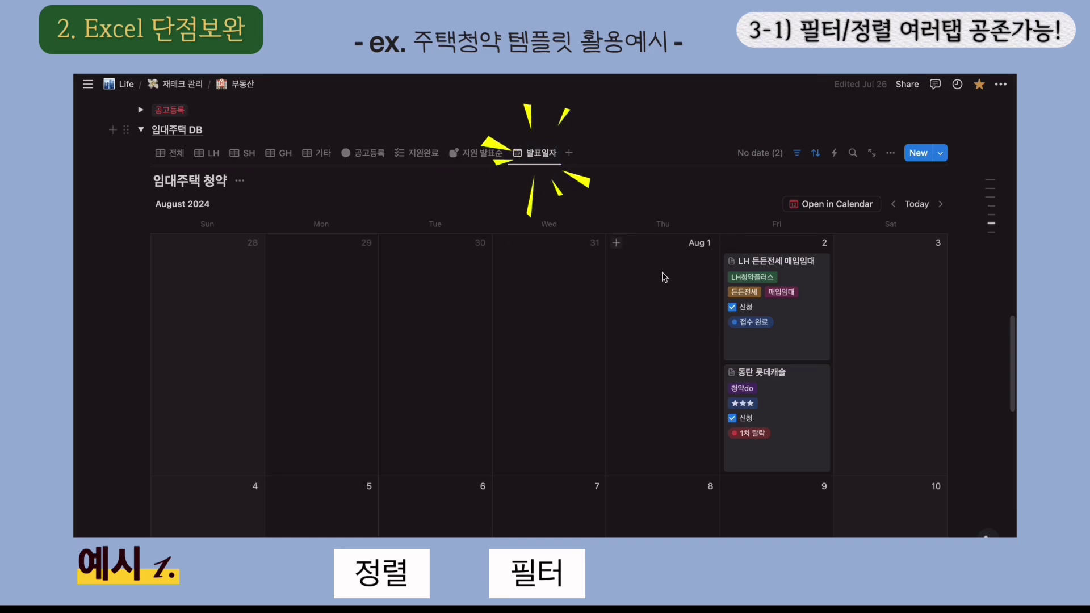
scroll(397, 147, "up", 3)
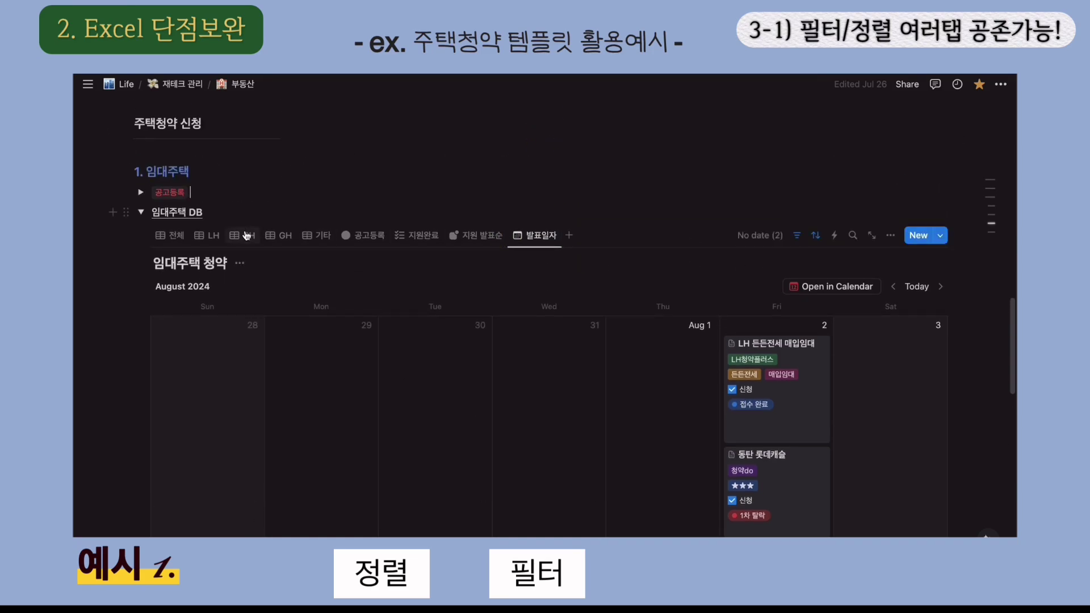
- Go through the SH, 기타, 공고등록, 지원완료 and 지원 발표순 views of 임대주택 청약
left_click(244, 235)
left_click(317, 235)
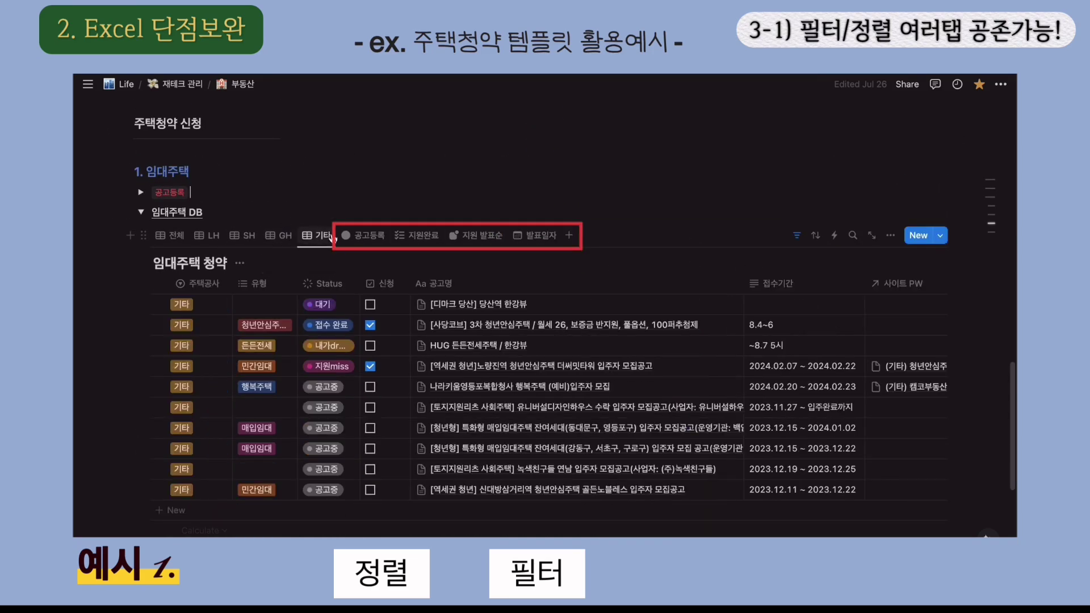
left_click(363, 235)
left_click(419, 235)
left_click(471, 235)
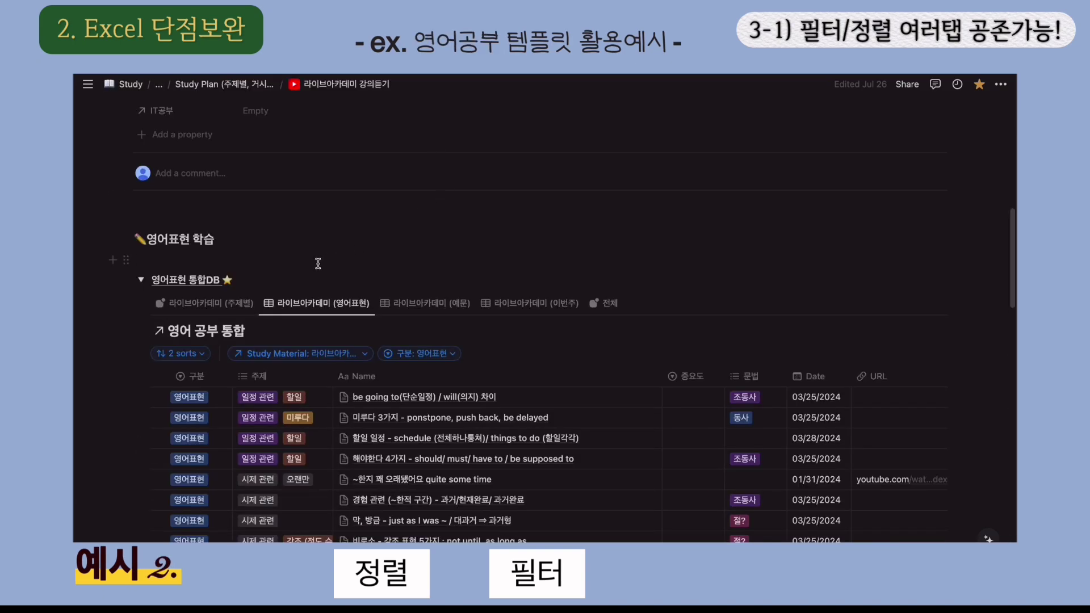
- Examine the 라이브아카데미 (예문) view of the 영어 공부 통합 database, and switch to the 라이브아카데미 (이번주) view
left_click(318, 263)
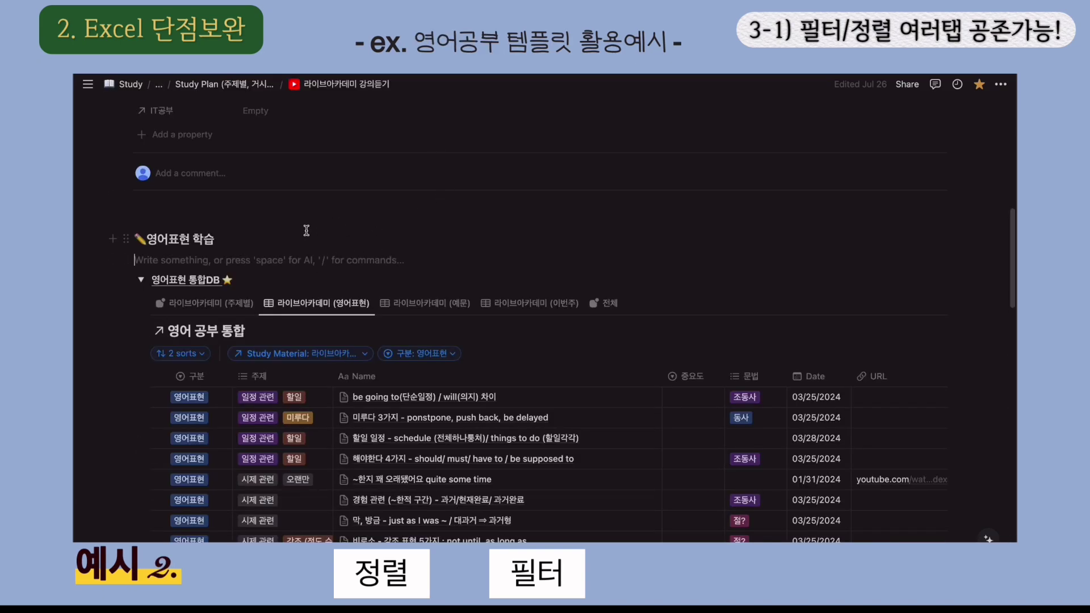
mouse_move(351, 305)
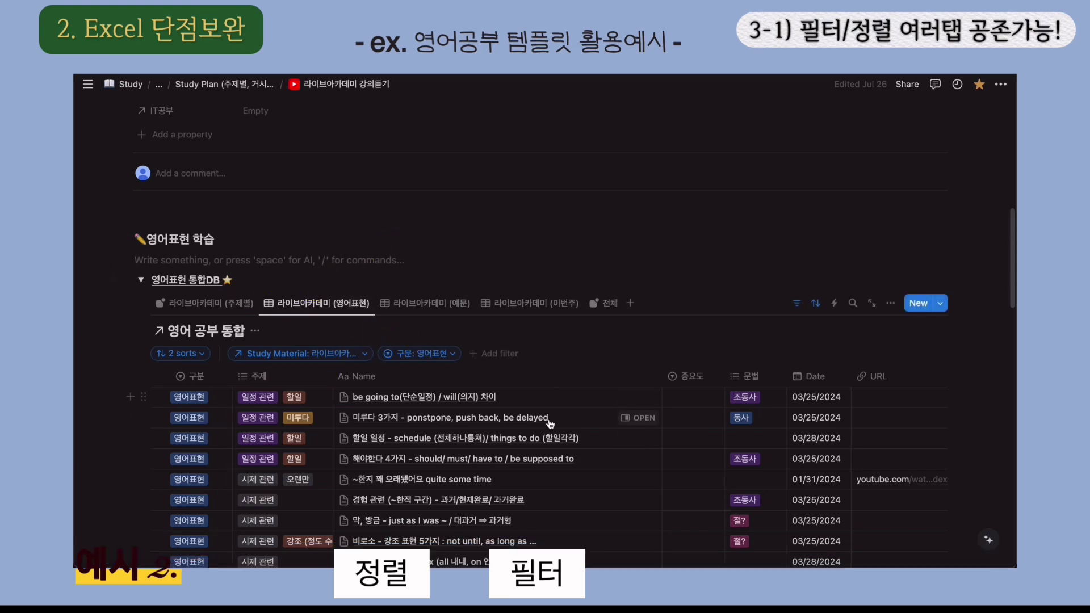
scroll(340, 340, "down", 3)
left_click(420, 163)
scroll(408, 226, "down", 2)
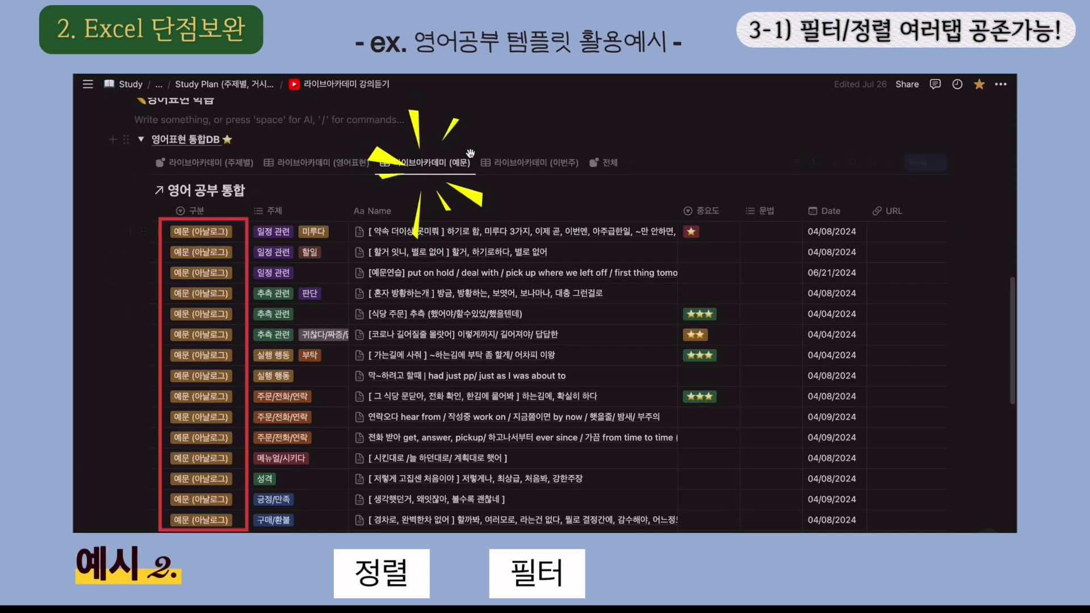
left_click(530, 177)
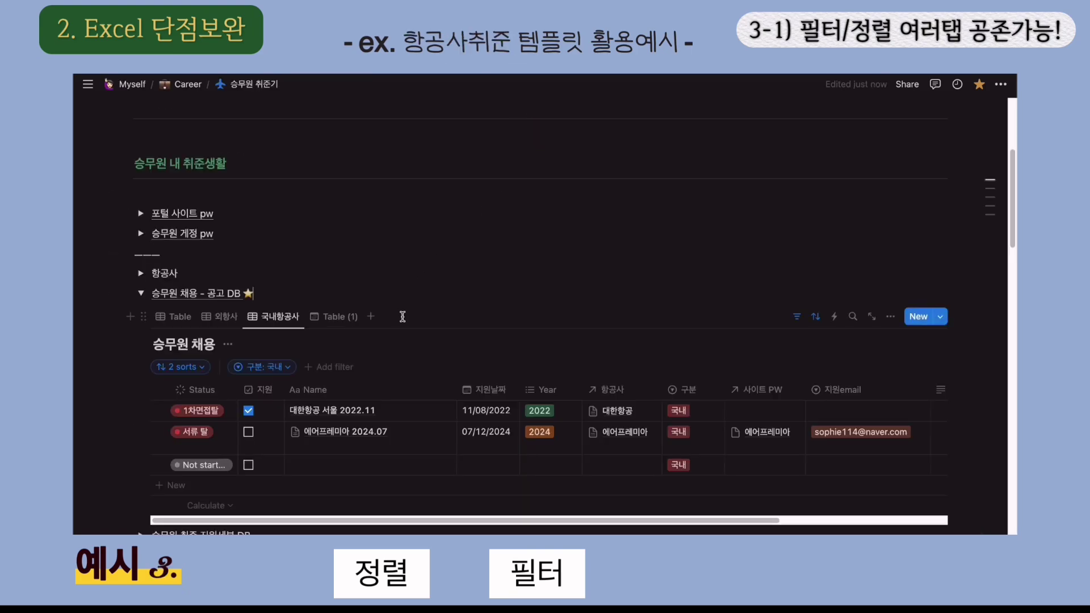
- Show the 외항사 view of the 승무원 채용 database, and return to the 국내항공사 view
scroll(400, 315, "down", 1)
left_click(220, 298)
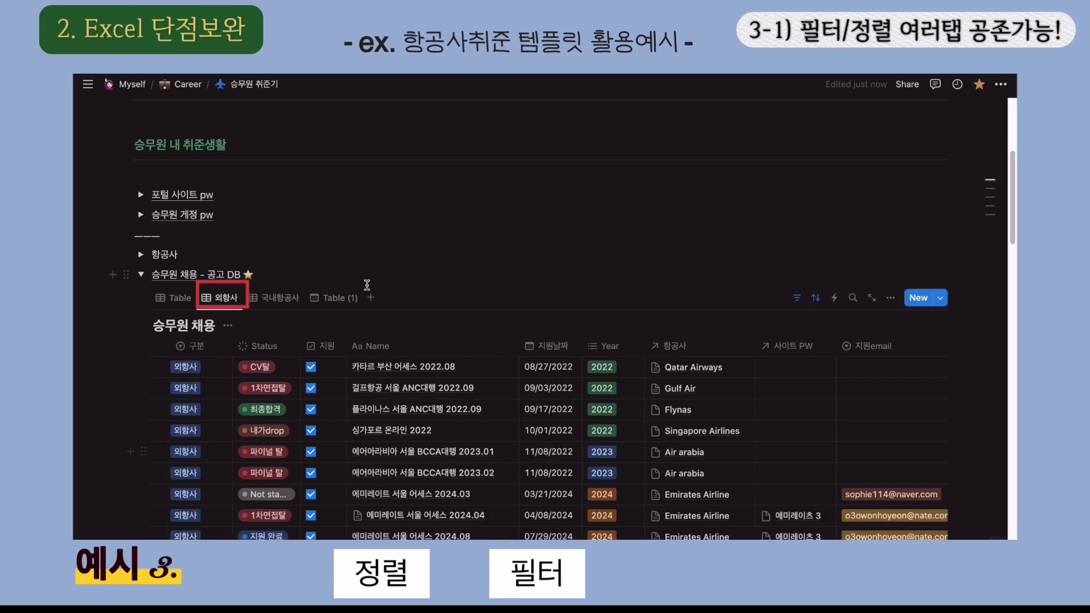
left_click(275, 297)
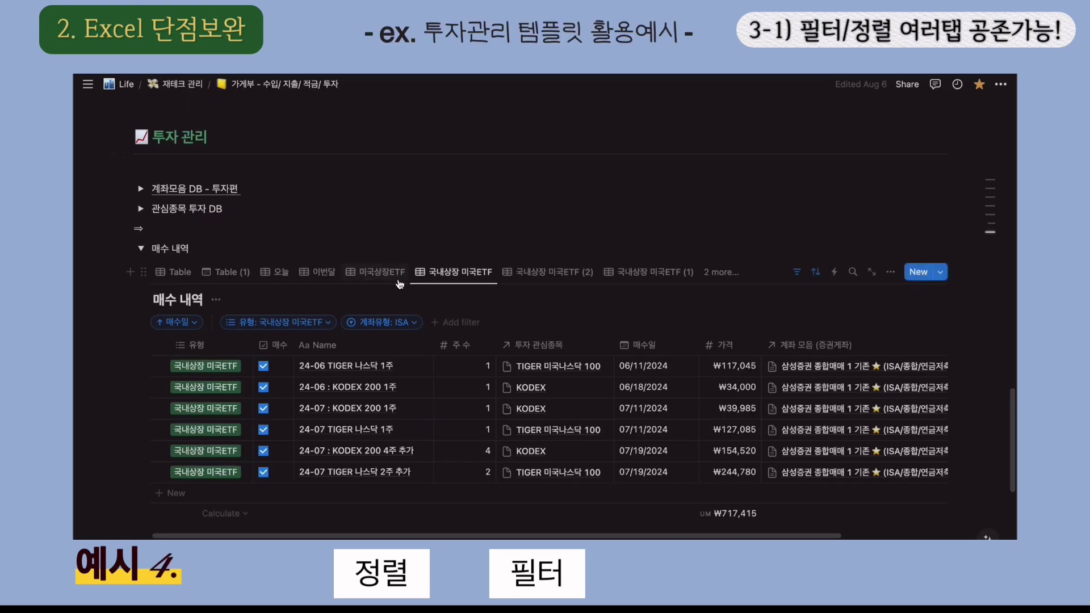
- Alternate between the 미국상장ETF and 국내상장 미국ETF views of the 매수 내역 database to compare their entries
left_click(371, 275)
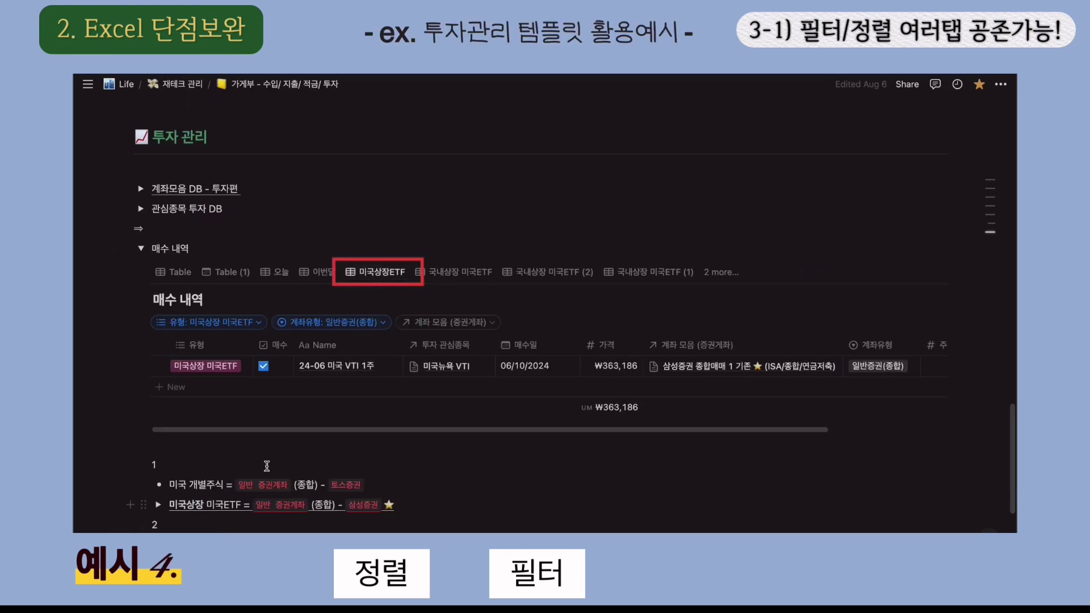
left_click(459, 272)
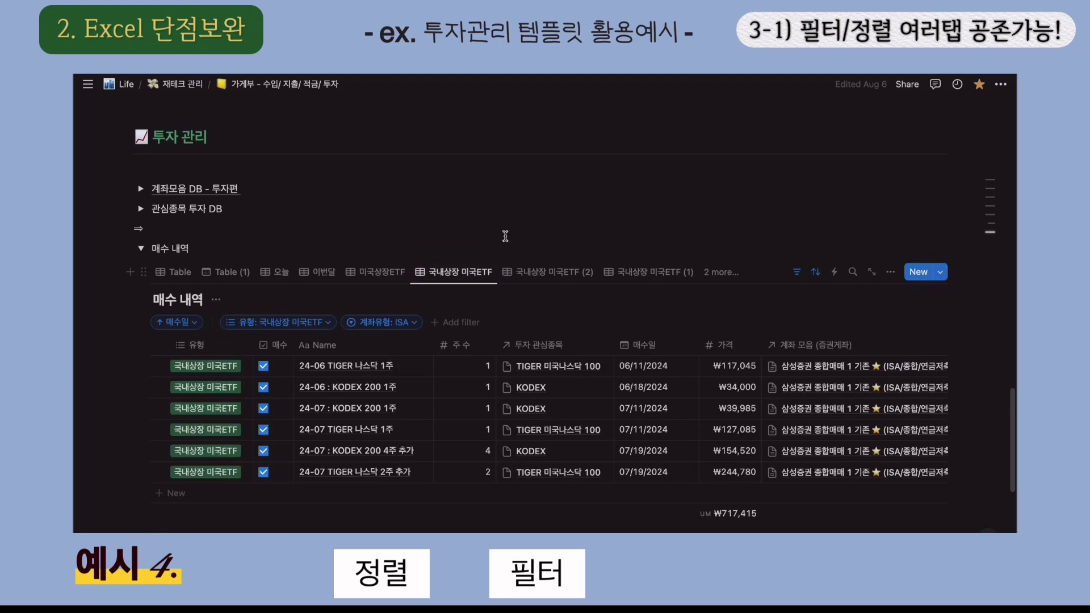
left_click(383, 273)
left_click(454, 272)
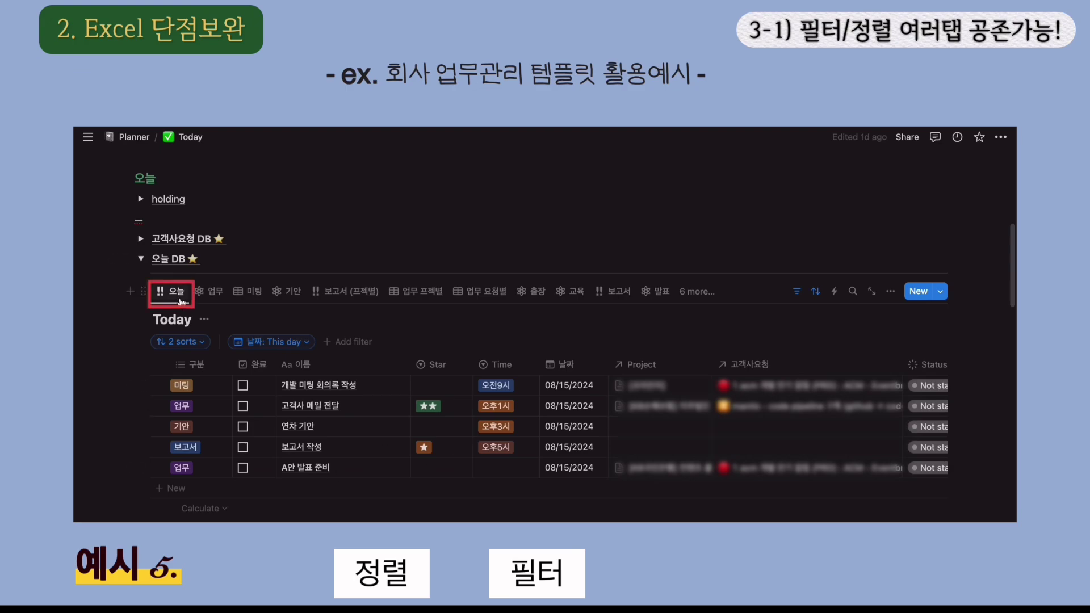
- Review the 업무, 미팅 and 기안 views of the Today database, and return to the 오늘 view
left_click(214, 291)
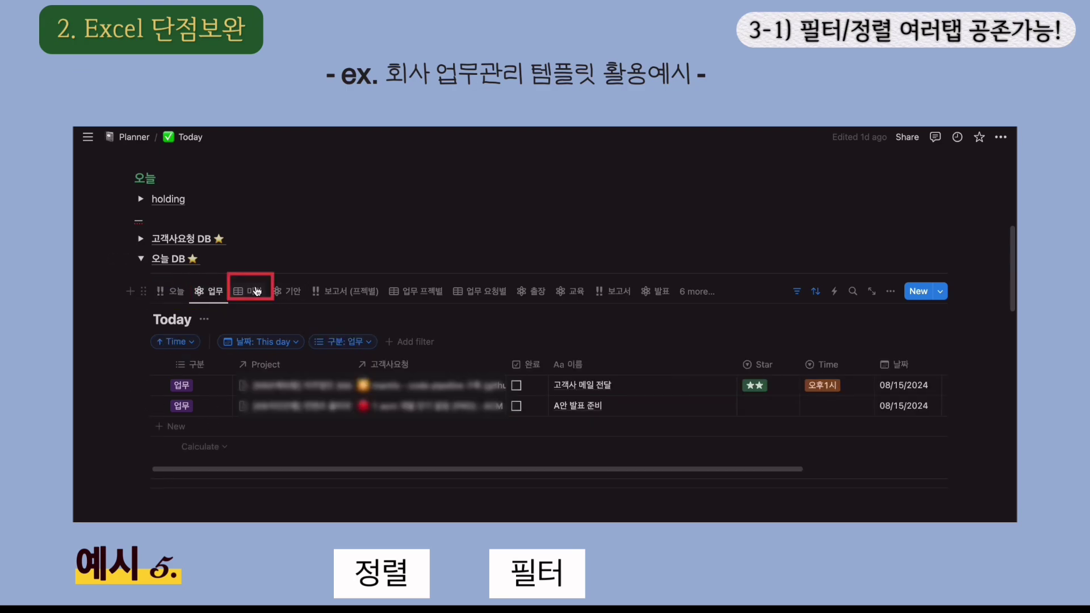
left_click(256, 292)
left_click(288, 292)
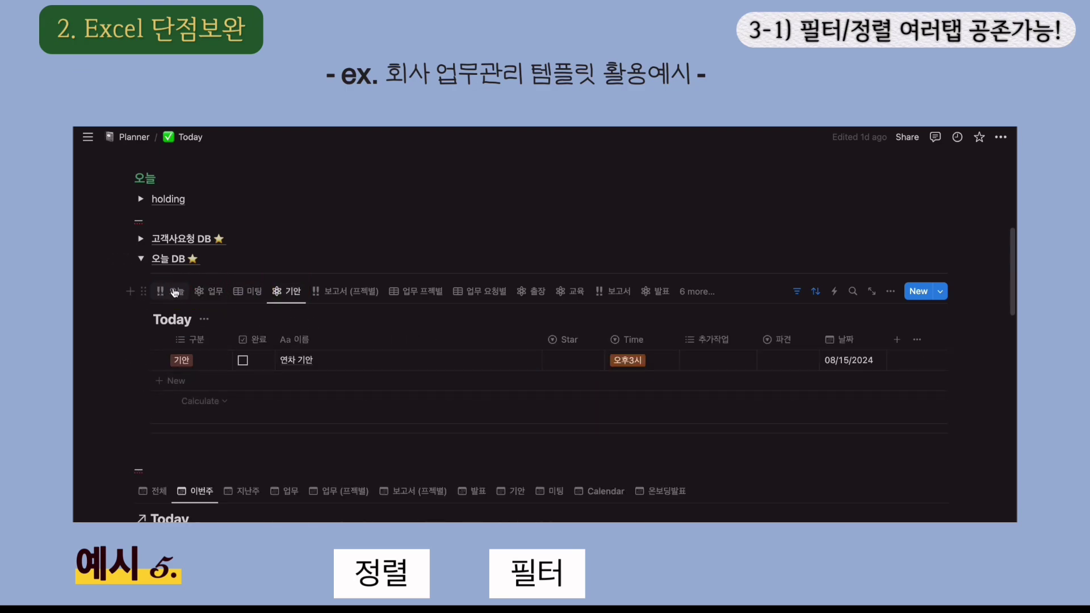
left_click(175, 293)
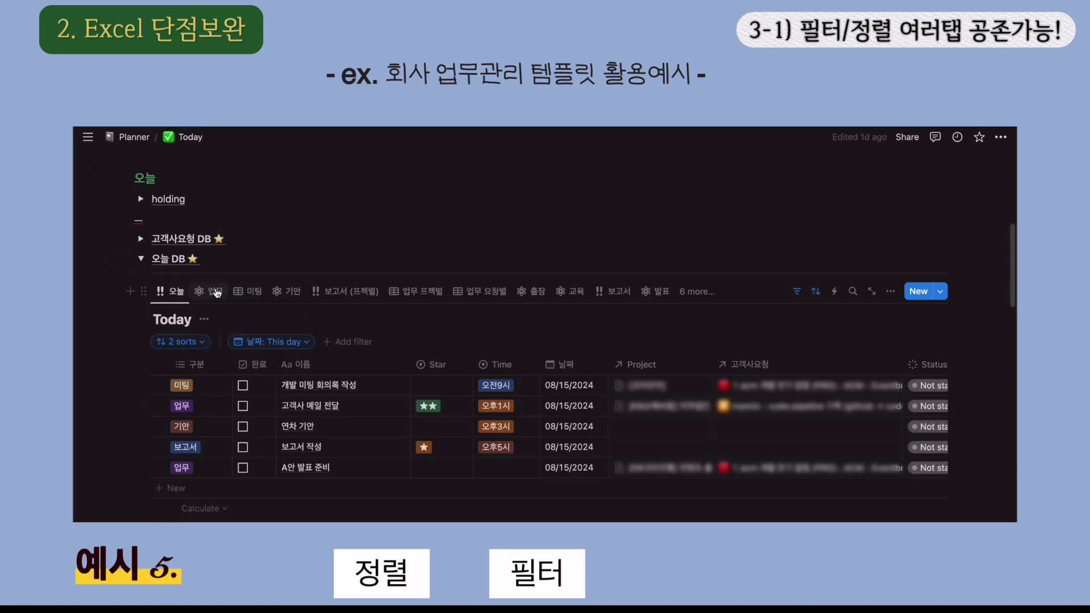
- Add an entry named UI 개발 in the 업무 view of the Today database, and return to the 오늘 view
left_click(213, 291)
left_click(414, 426)
type("UI")
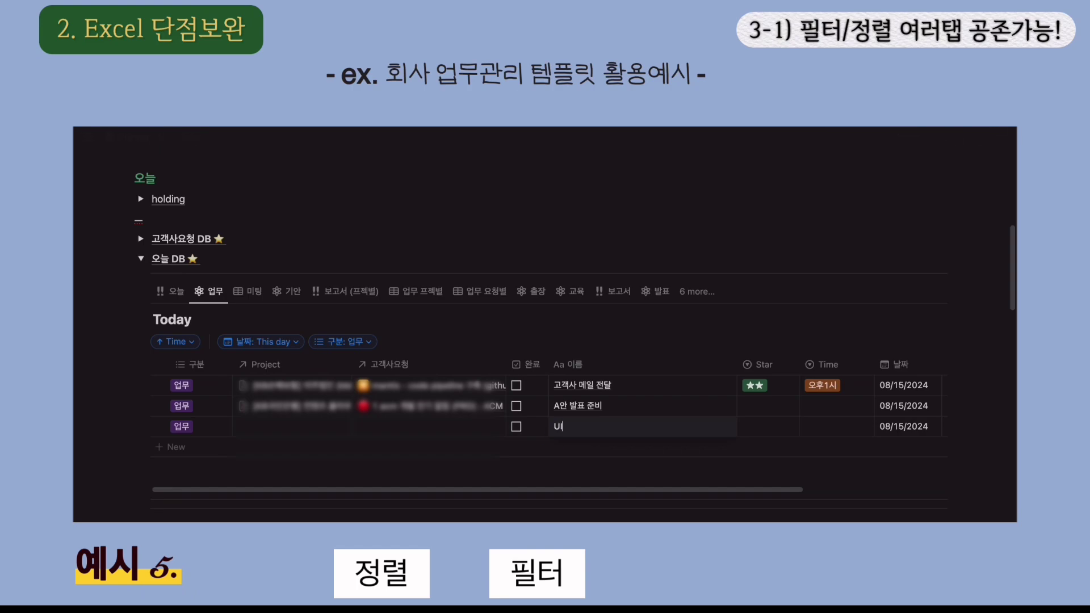
type(" 개발")
key("Escape")
left_click(172, 292)
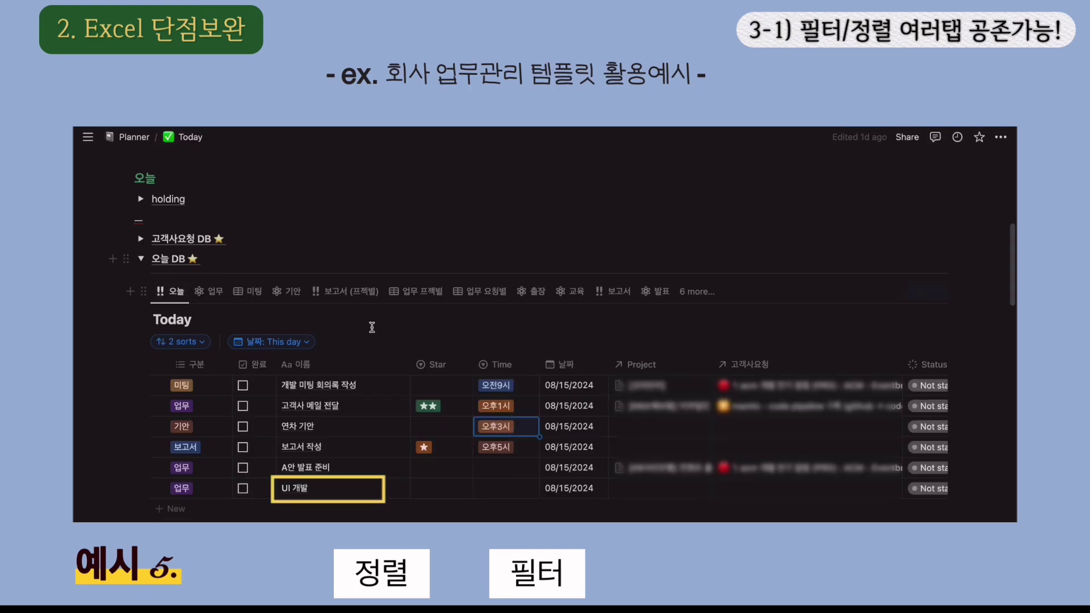
- Set the Time of the UI 개발 entry to 오후2시
left_click(484, 492)
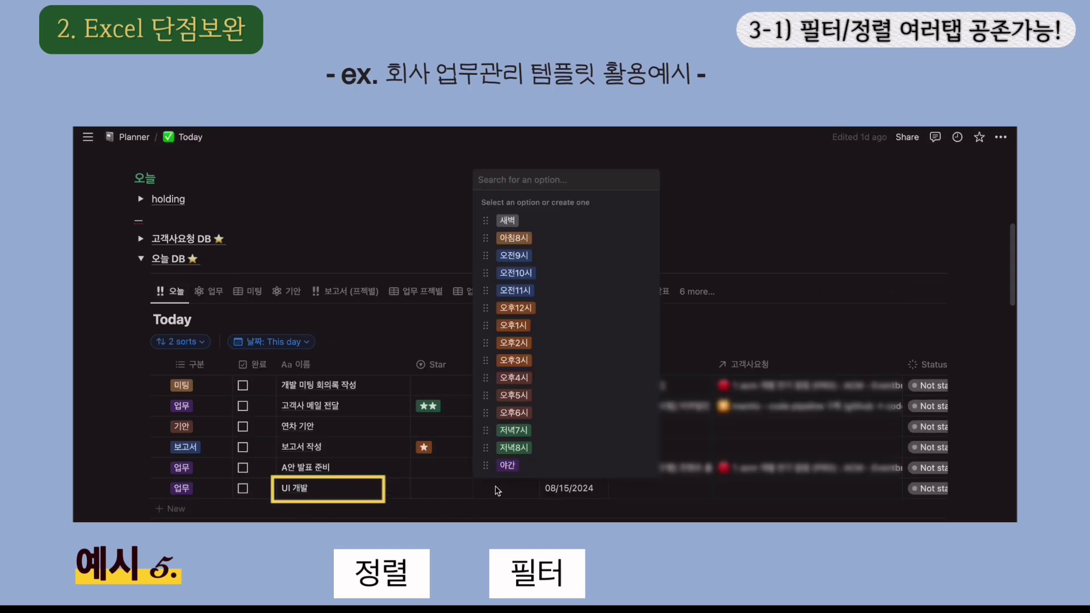
type("2")
key("Down")
key("Return")
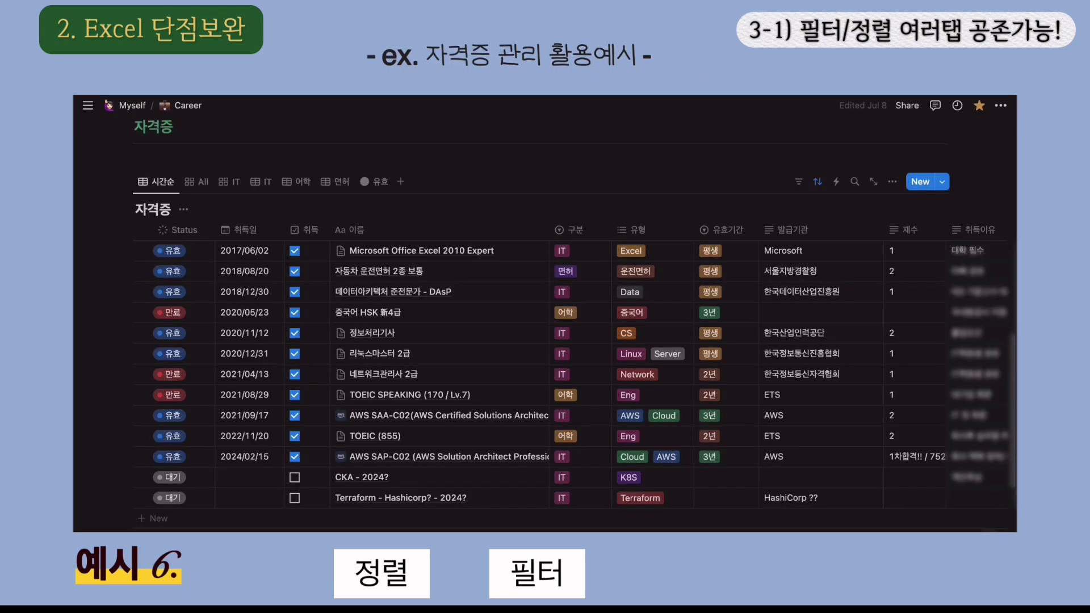
- Browse the All gallery view of the 자격증 database, and return to the 시간순 view
scroll(200, 214, "up", 1)
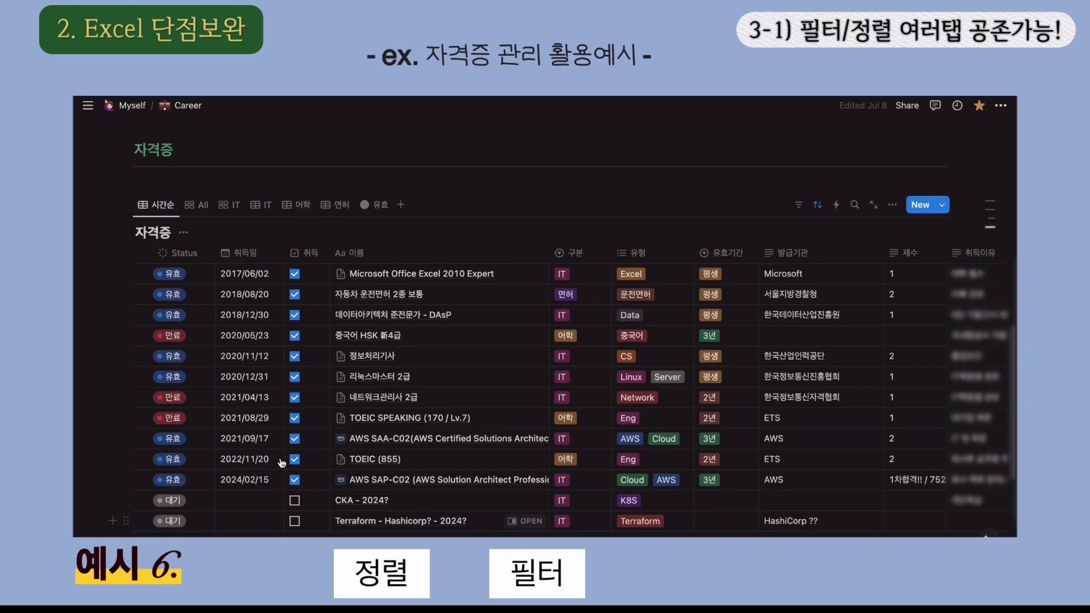
left_click(194, 210)
scroll(936, 337, "down", 5)
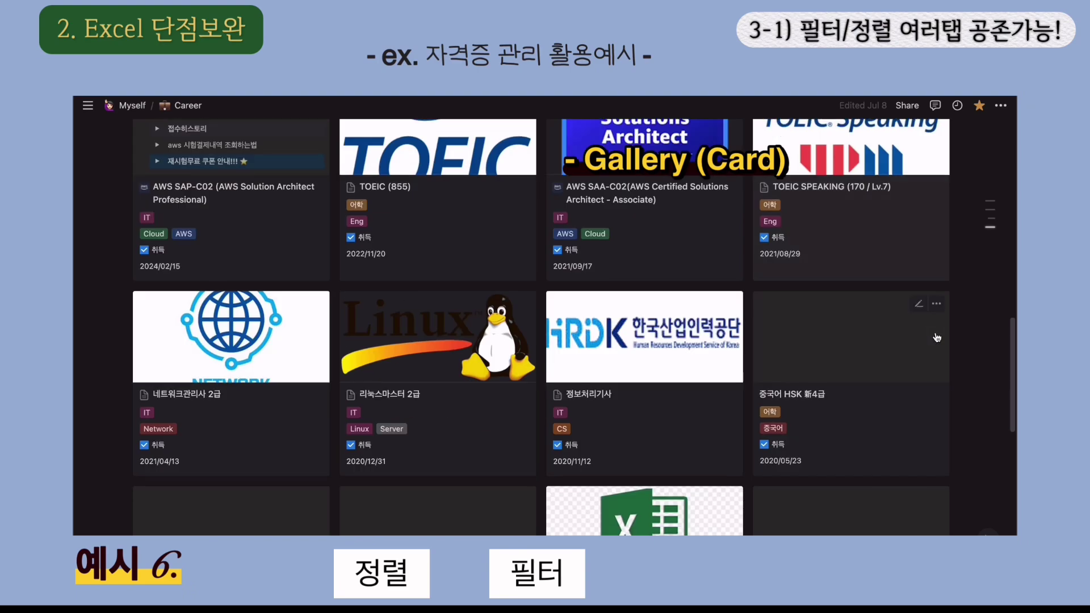
scroll(937, 337, "up", 5)
left_click(156, 273)
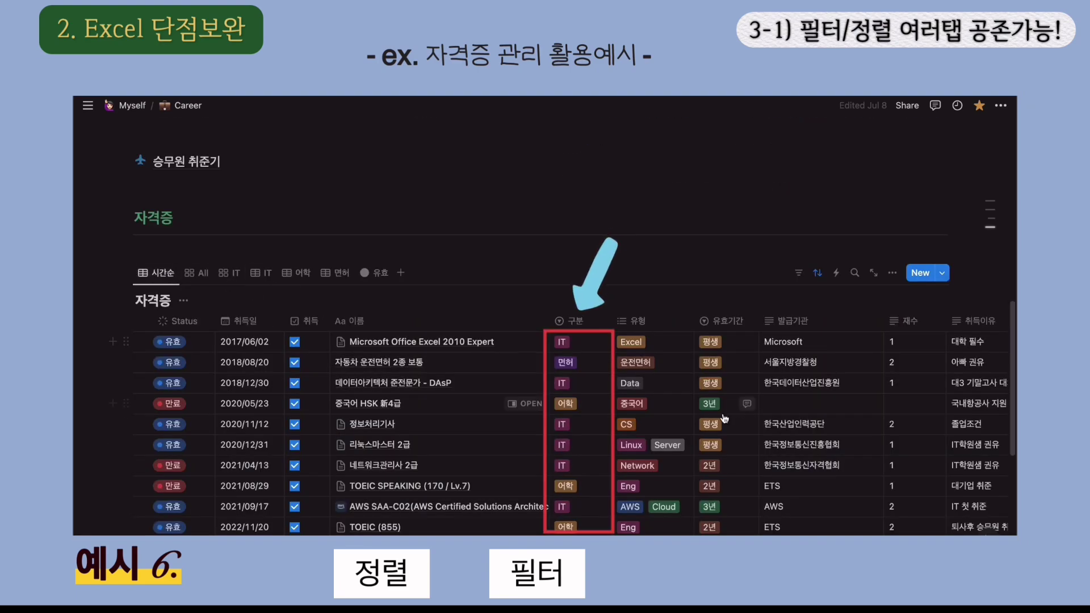
- Compare the 어학, 면허, 유효 and IT views of the 자격증 database
scroll(625, 397, "down", 2)
left_click(261, 182)
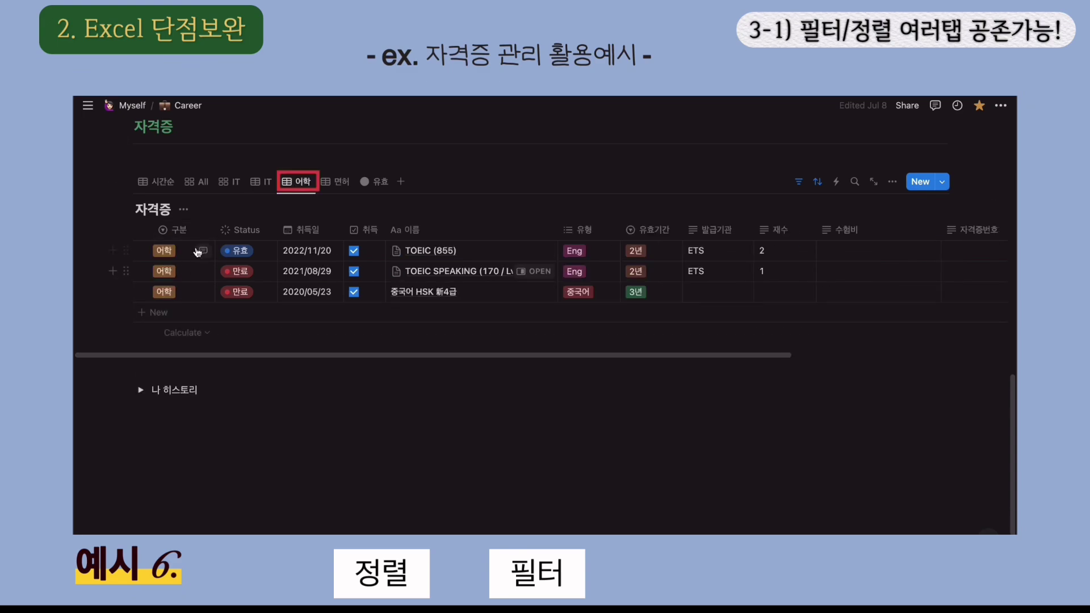
left_click(335, 181)
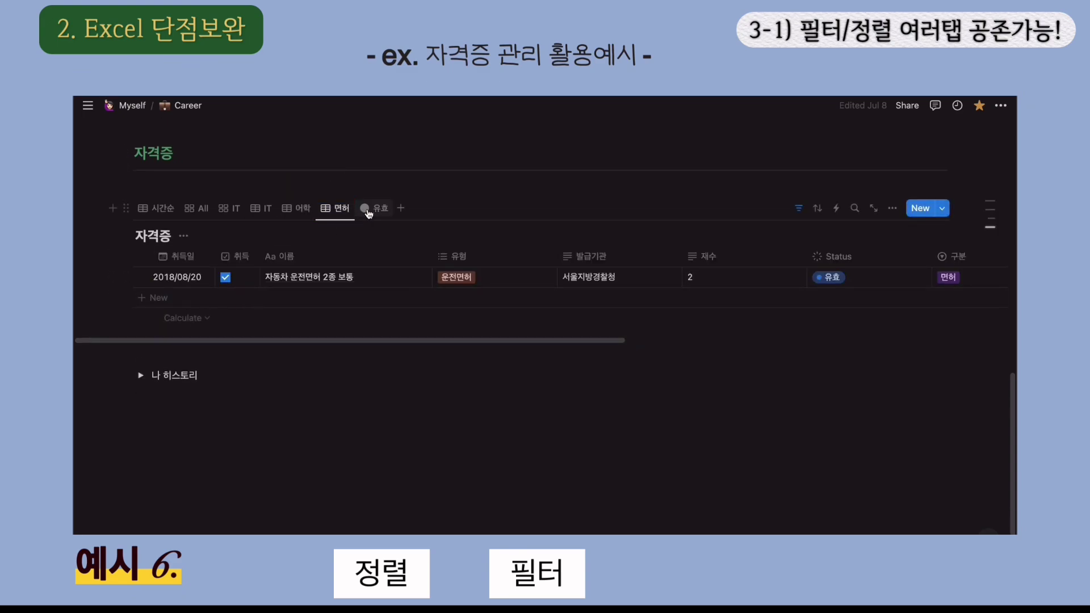
left_click(368, 210)
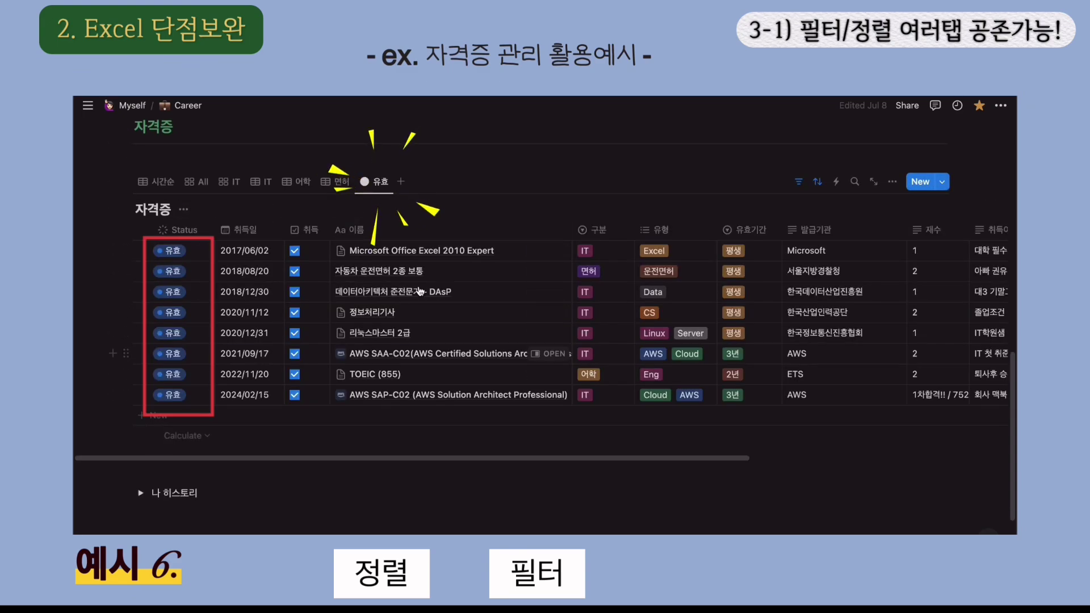
left_click(230, 182)
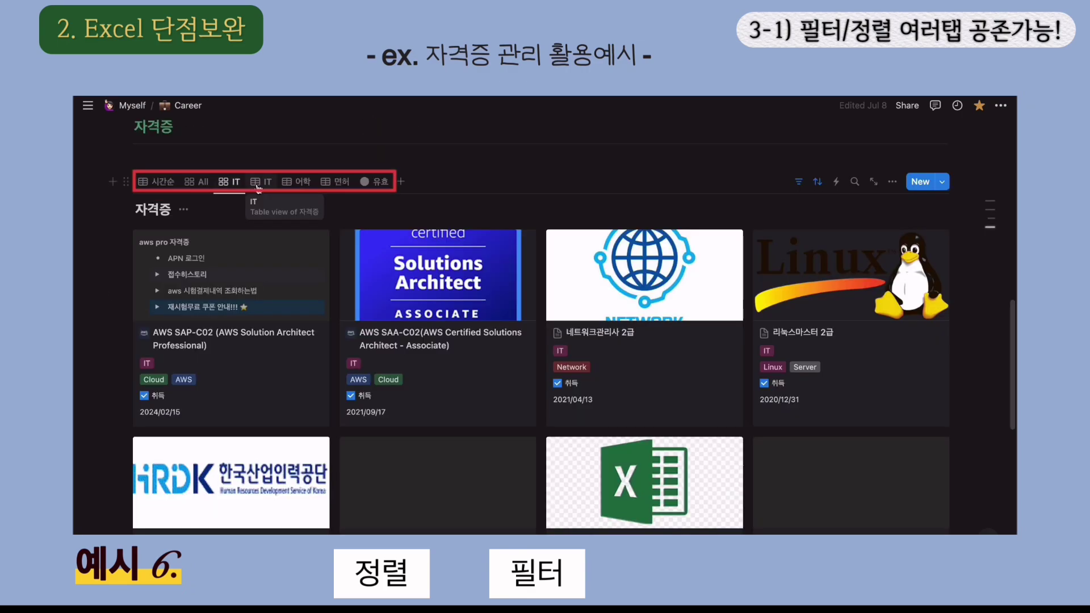
left_click(258, 185)
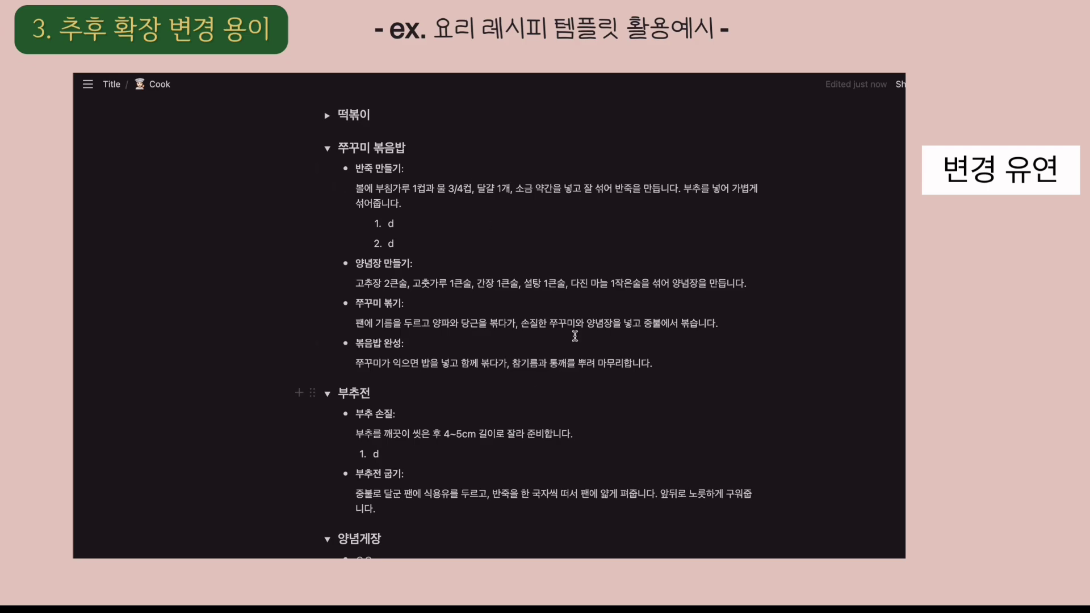
- Open the block options of the 재료손질법 page listed under 공통 on the Cook page
left_click(452, 209)
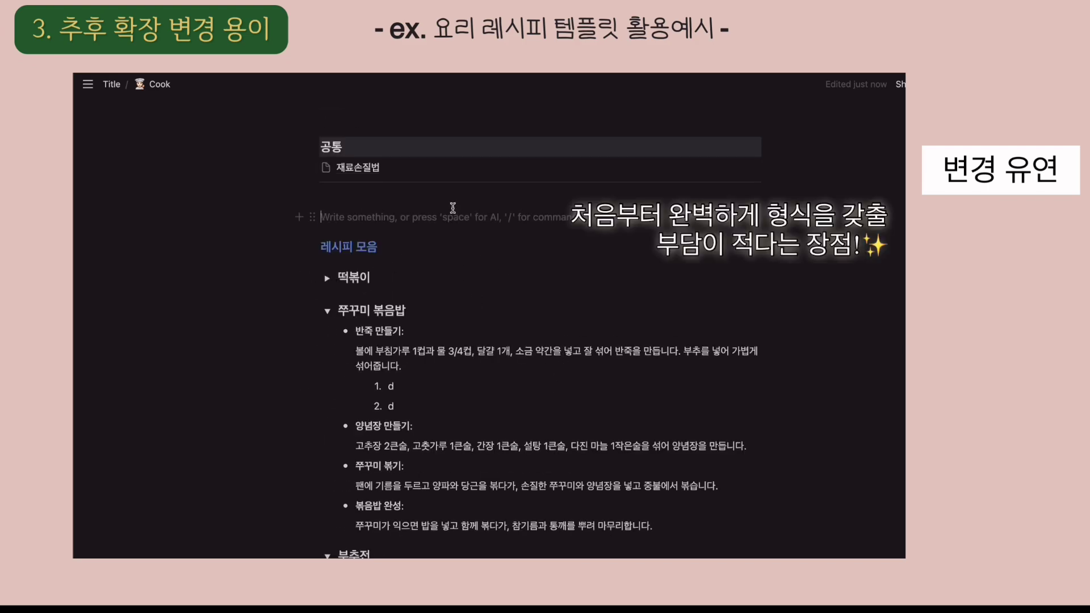
scroll(451, 208, "up", 3)
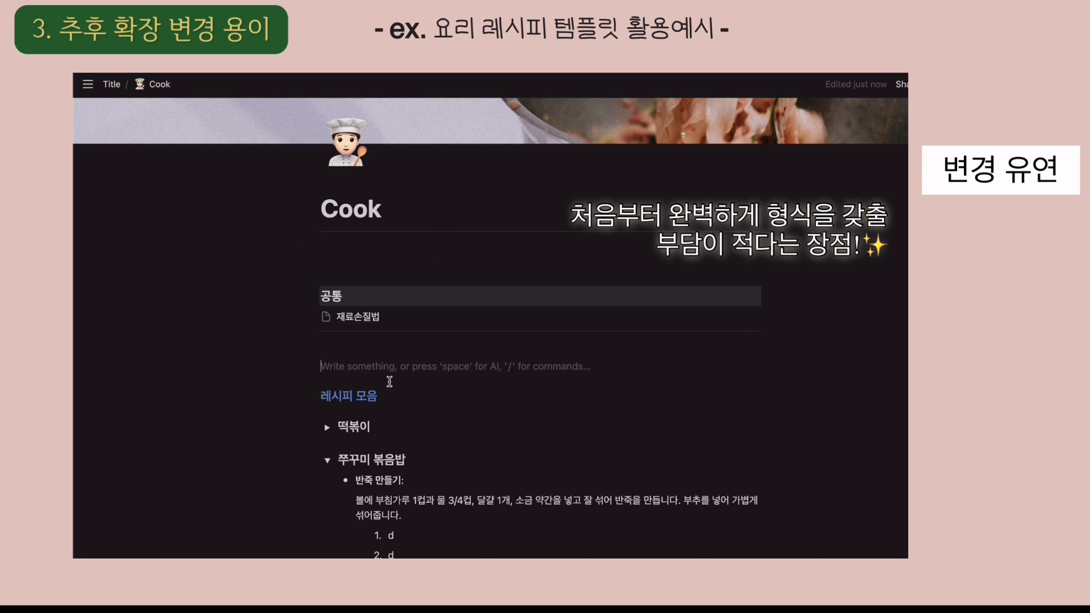
scroll(389, 381, "up", 2)
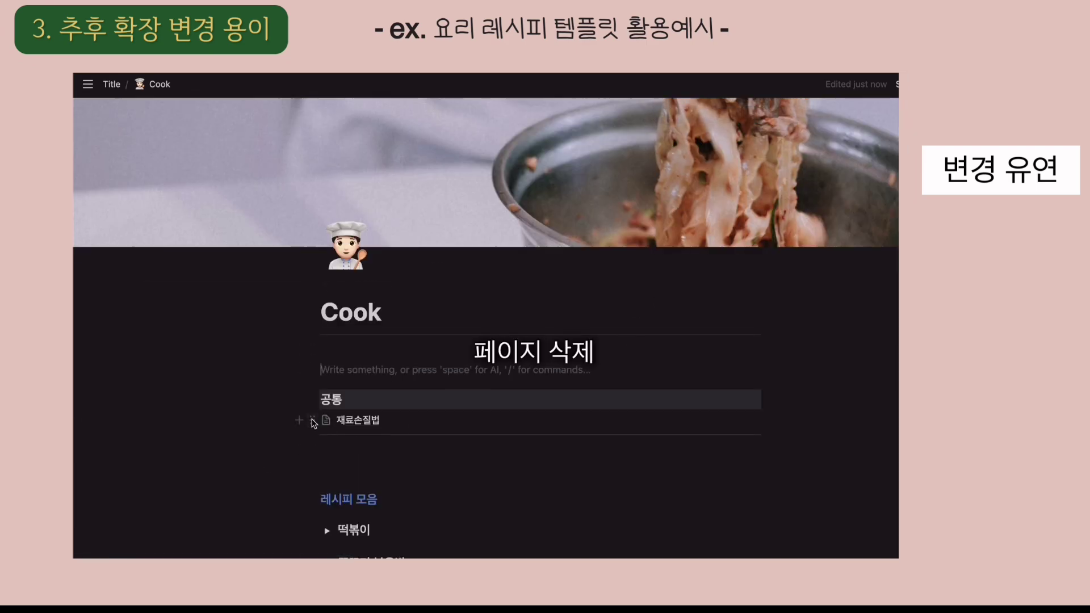
left_click(311, 419)
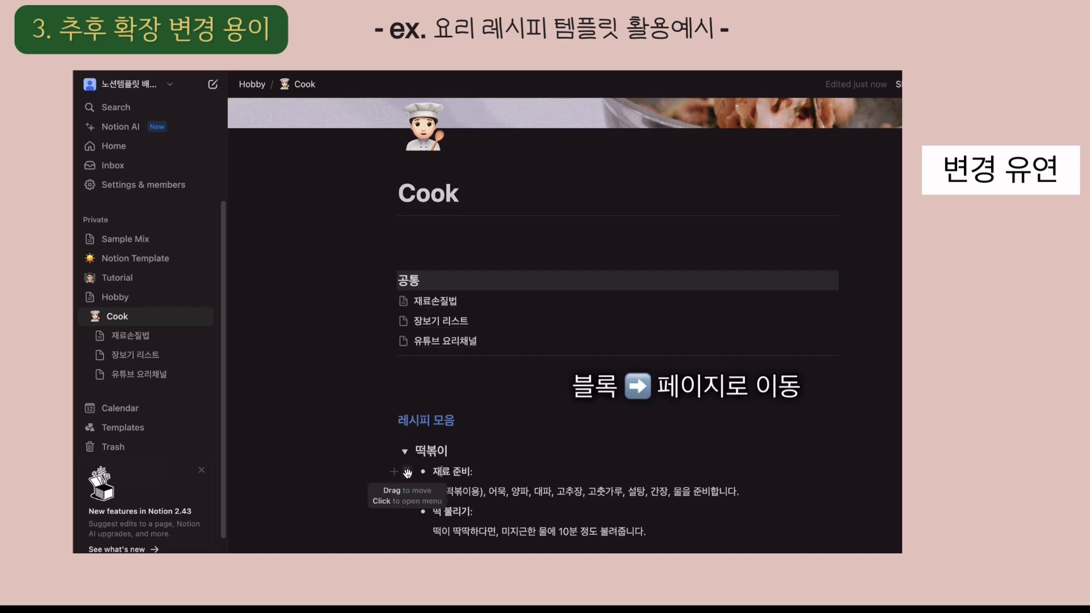
- Move the 재료 준비 block from the 떡볶이 toggle into the 유튜브 요리채널 page, and open that page
left_click_drag(409, 473, 144, 375)
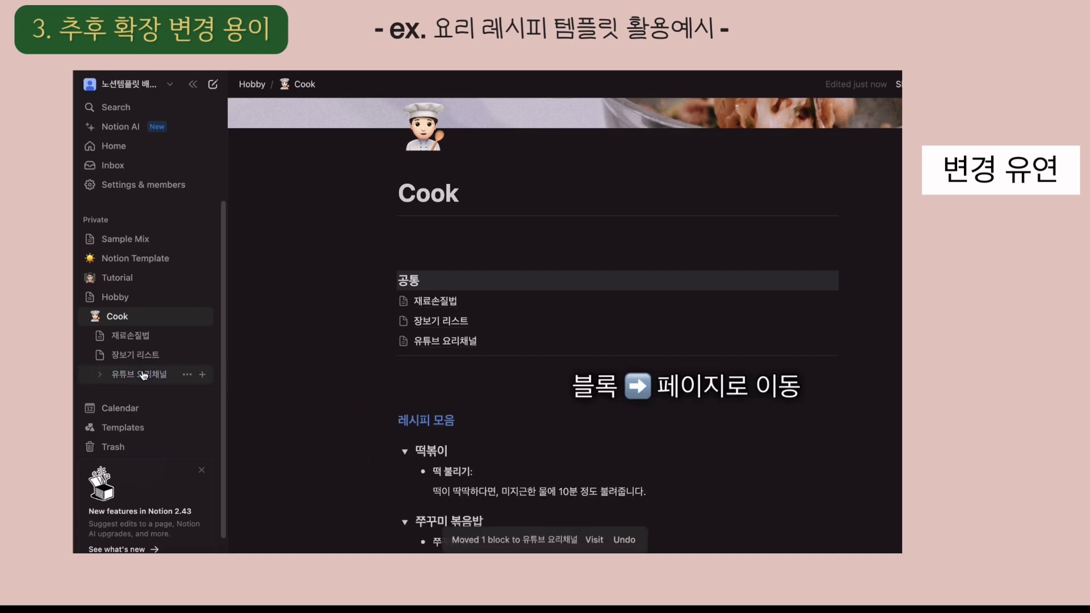
left_click(457, 341)
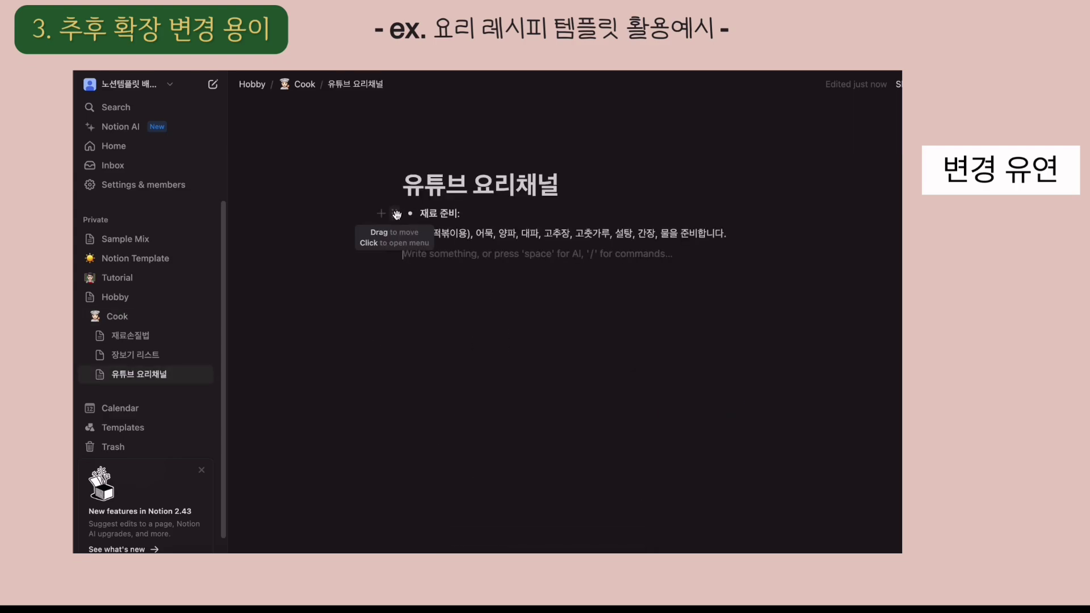
- Move the 재료 준비 block from 유튜브 요리채널 back to the Cook page, and look through Cook
left_click_drag(397, 213, 125, 319)
left_click(125, 318)
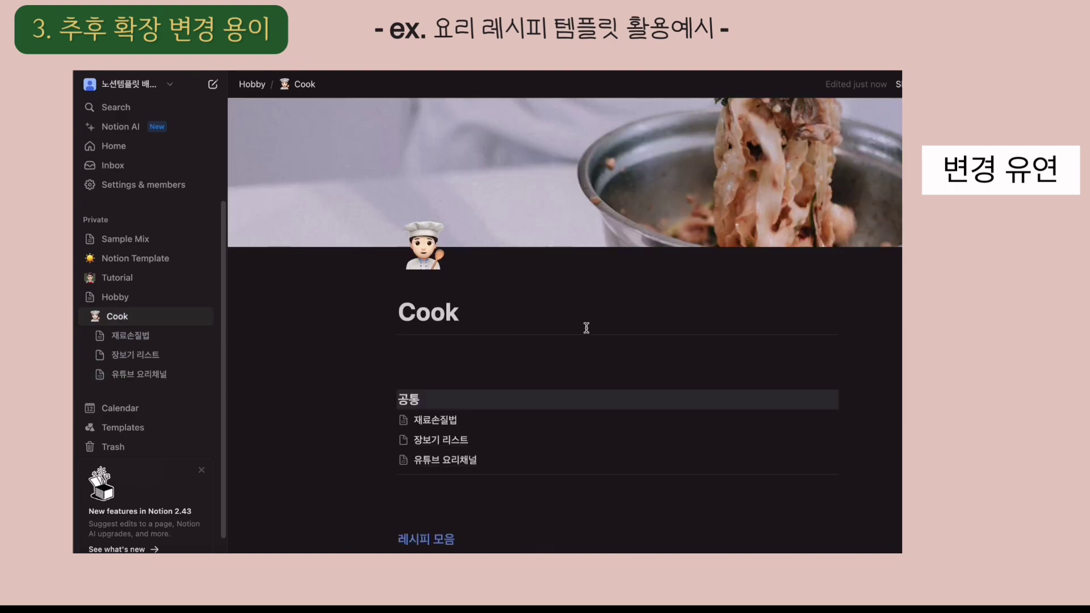
scroll(584, 327, "down", 7)
scroll(585, 332, "up", 10)
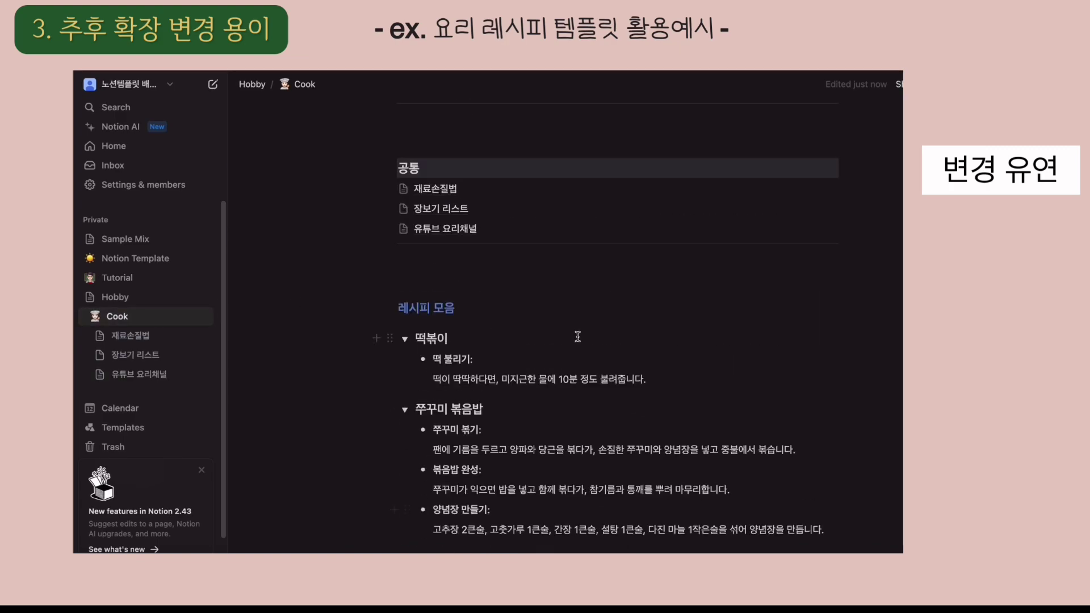
- Move the 유튜브 요리채널 page from Cook into the Hobby page, and open Hobby
left_click_drag(404, 329, 139, 301)
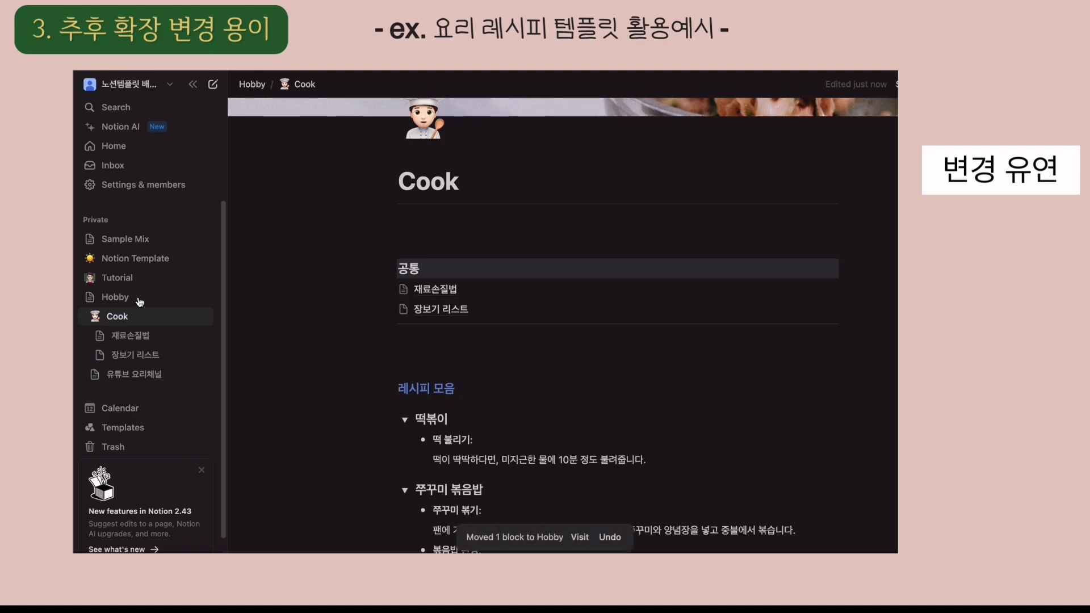
left_click(138, 297)
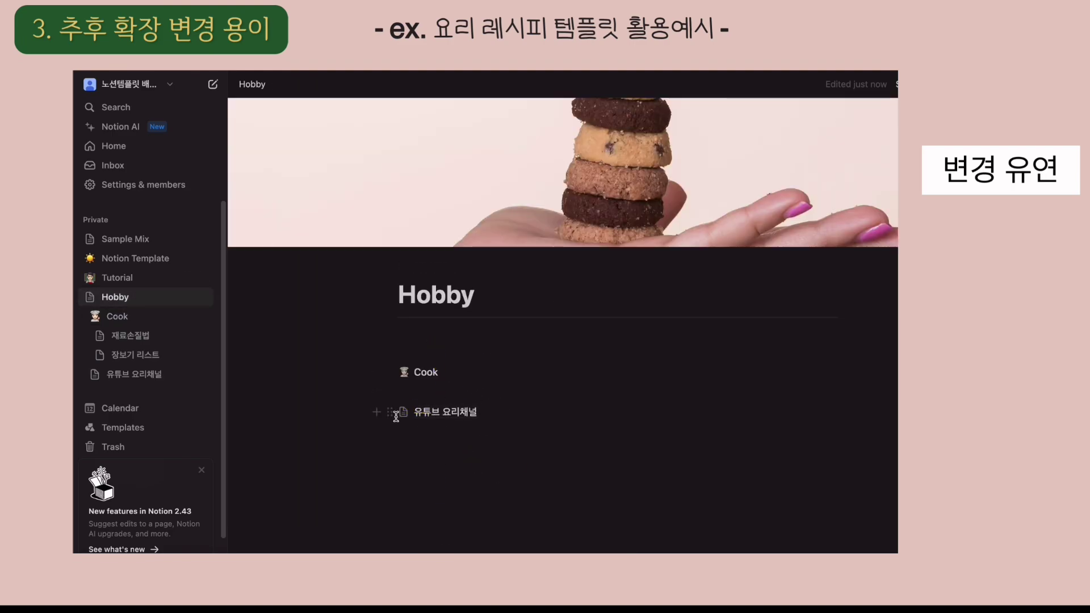
- Move the 유튜브 요리채널 page back into Cook and place it below 장보기 리스트 in the 공통 section
left_click_drag(396, 416, 152, 318)
left_click(151, 316)
scroll(462, 357, "down", 10)
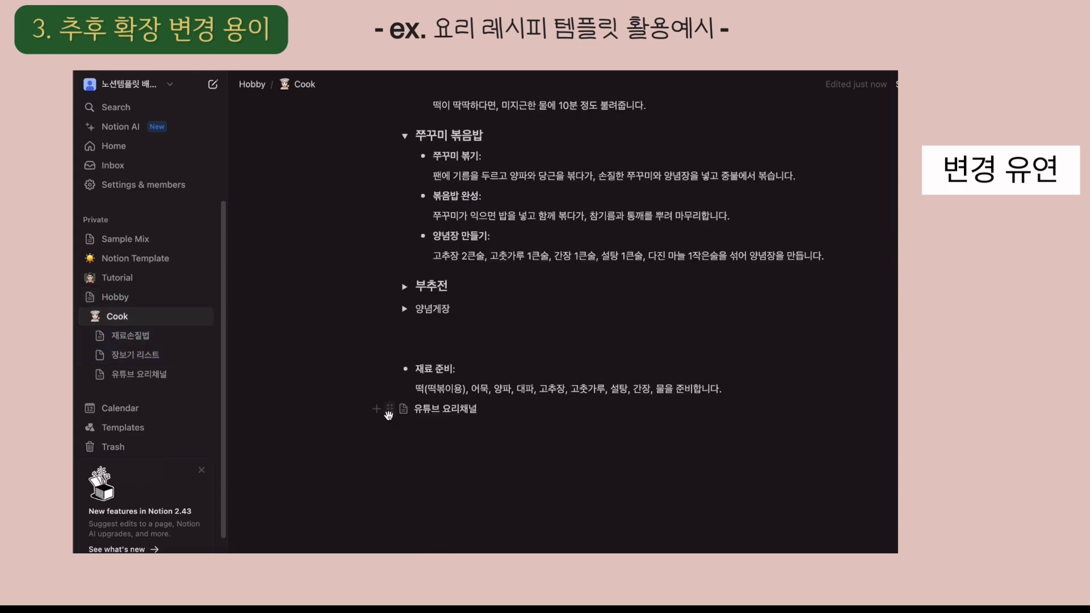
left_click_drag(389, 410, 448, 227)
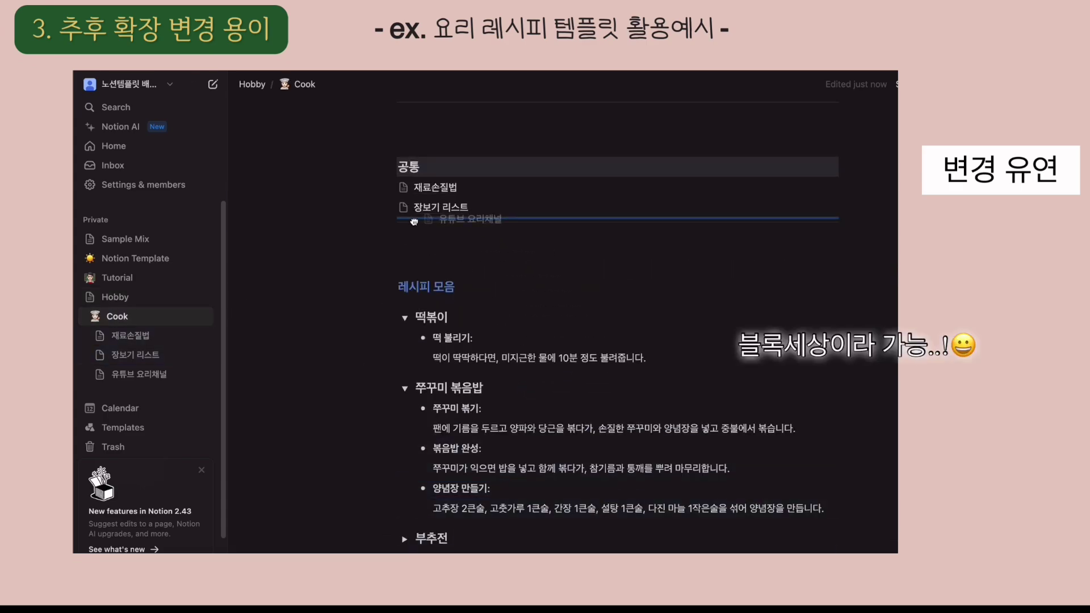
left_click(488, 279)
scroll(487, 278, "up", 3)
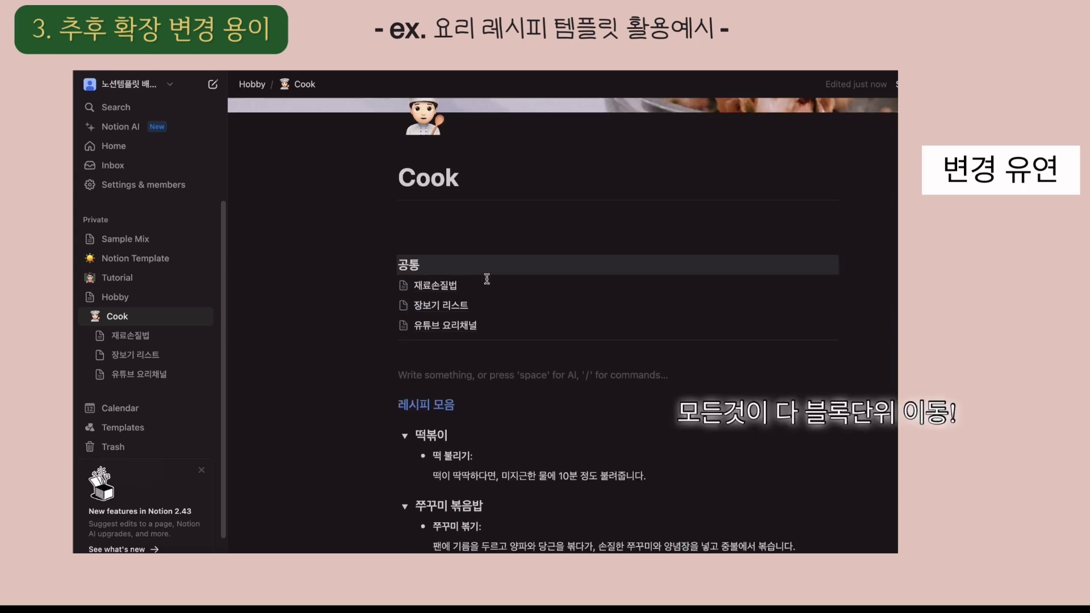
scroll(486, 279, "down", 2)
scroll(486, 279, "up", 2)
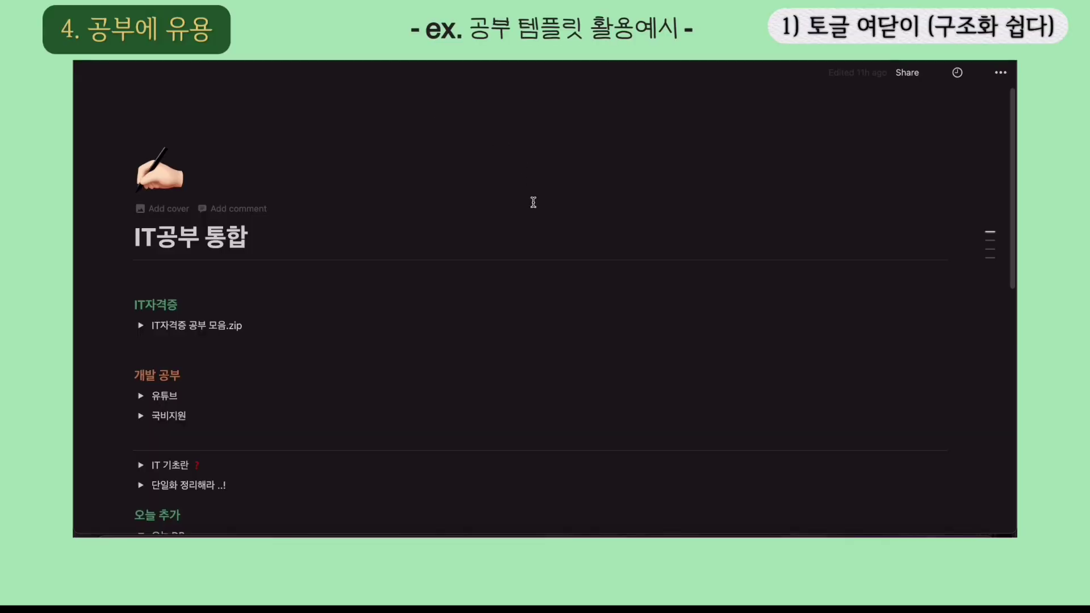
- Open the "<5> POD : 2 ReadinessProbe, LivenessProbe - 2 실습" entry from the 쿠베인프런 view of the IT공부 database
scroll(522, 238, "down", 15)
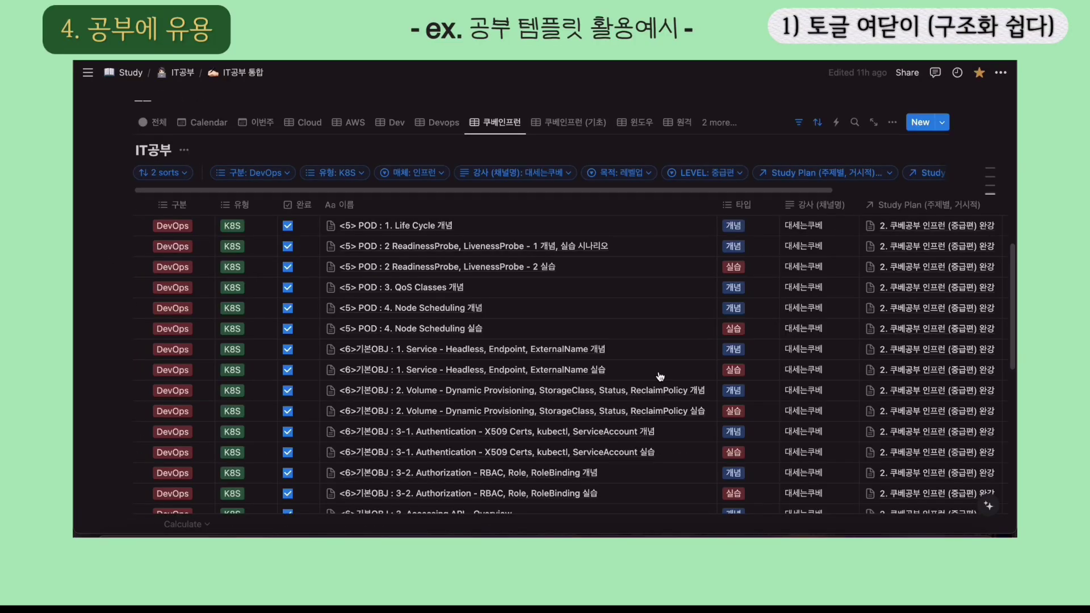
left_click(695, 267)
scroll(612, 290, "down", 5)
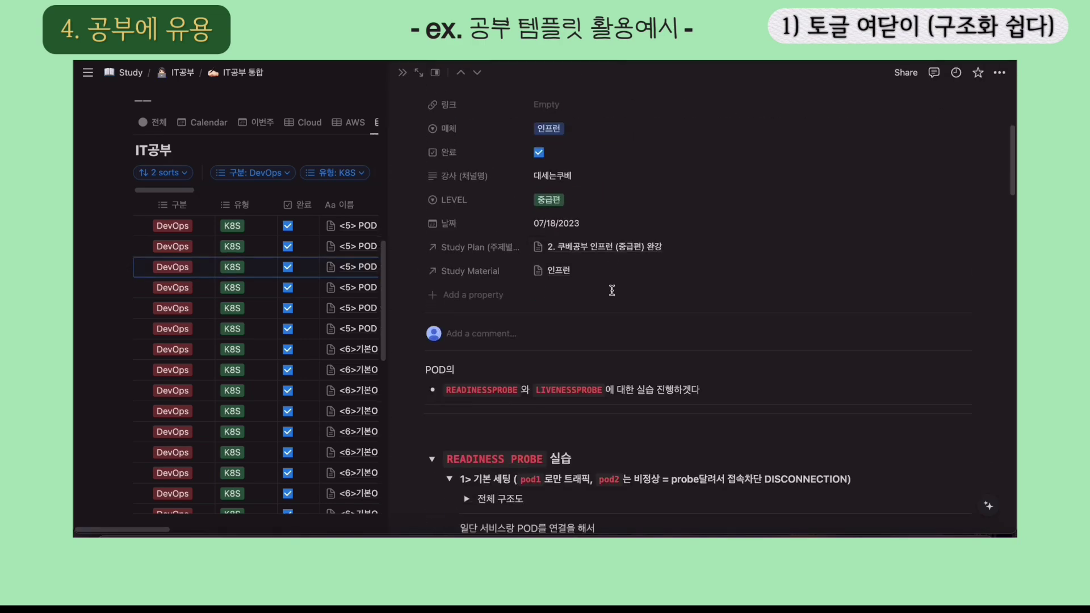
- Collapse the READINESS PROBE 실습 and LIVENESS PROBE 실습 toggles in the entry's notes
scroll(612, 290, "down", 3)
left_click(431, 361)
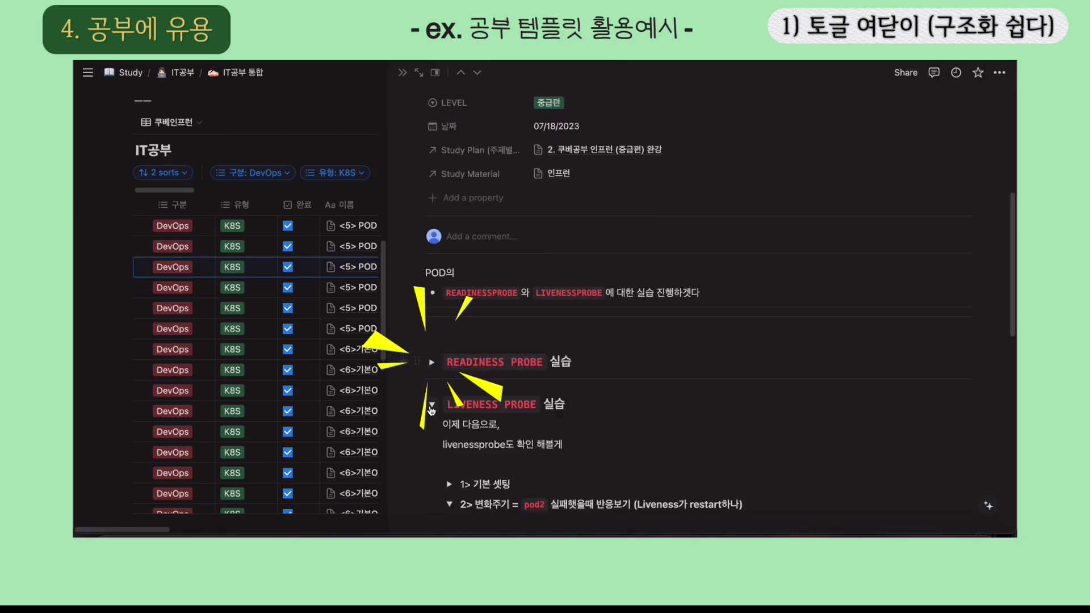
left_click(432, 405)
- Expand and collapse the READINESS PROBE 실습 toggle twice to show how its contents fold away
left_click(432, 437)
scroll(432, 435, "down", 2)
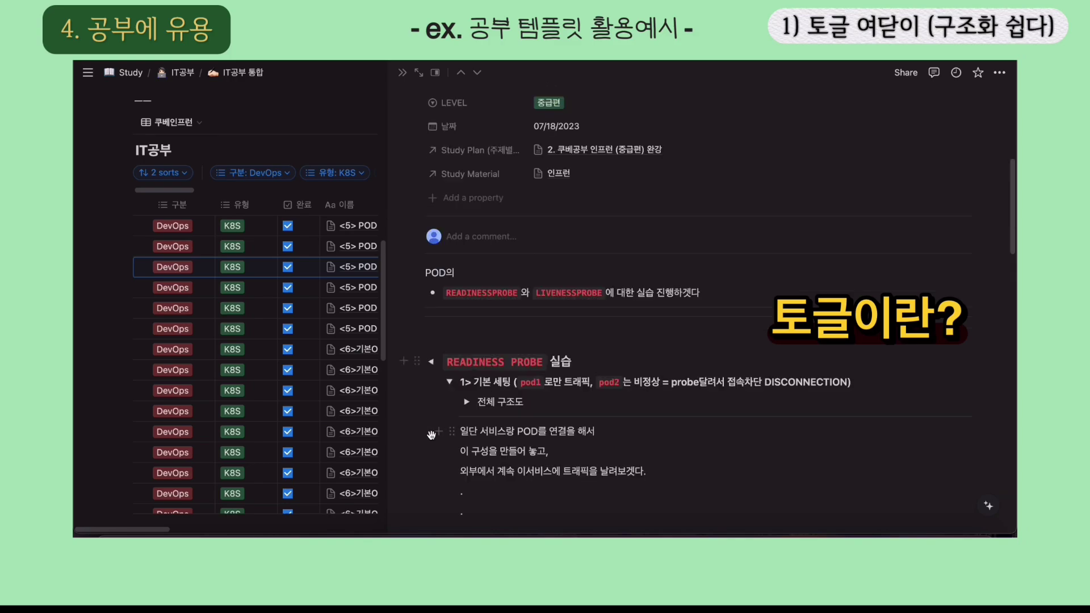
left_click(432, 362)
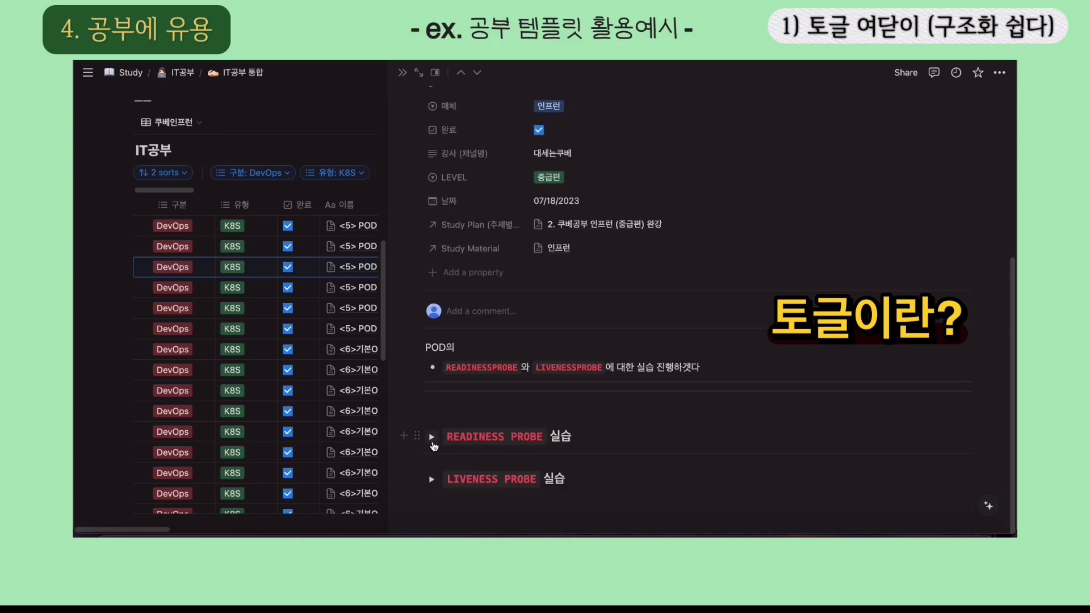
left_click(432, 438)
scroll(443, 415, "down", 2)
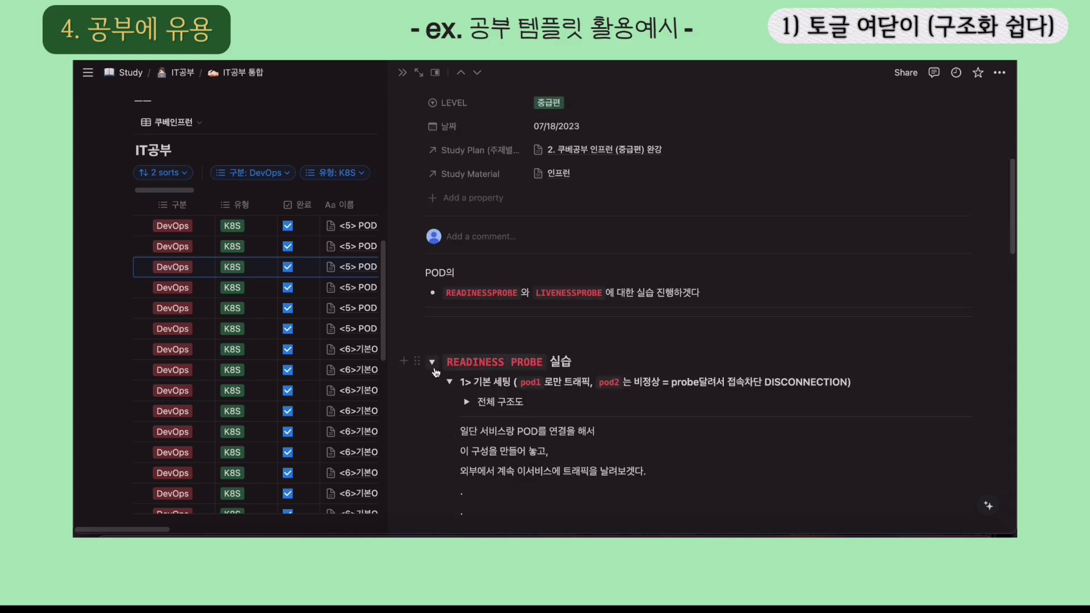
left_click(433, 362)
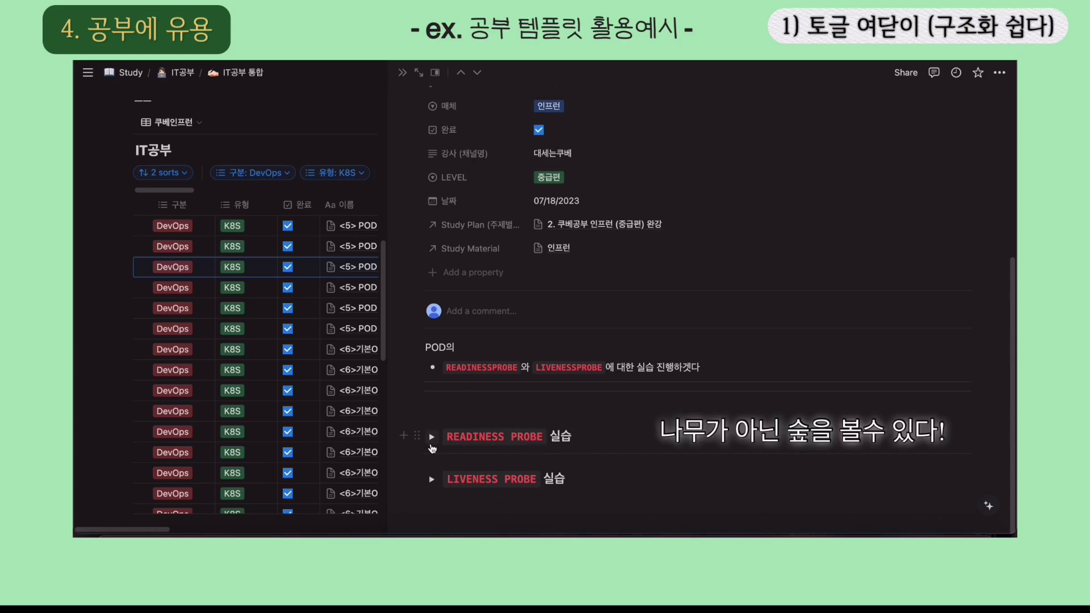
- Expand the READINESS PROBE 실습 toggle and collapse its numbered sub-toggles 1> 기본 세팅, 2> 변화주기 and 3> 변화 확인
left_click(432, 437)
left_click(449, 381)
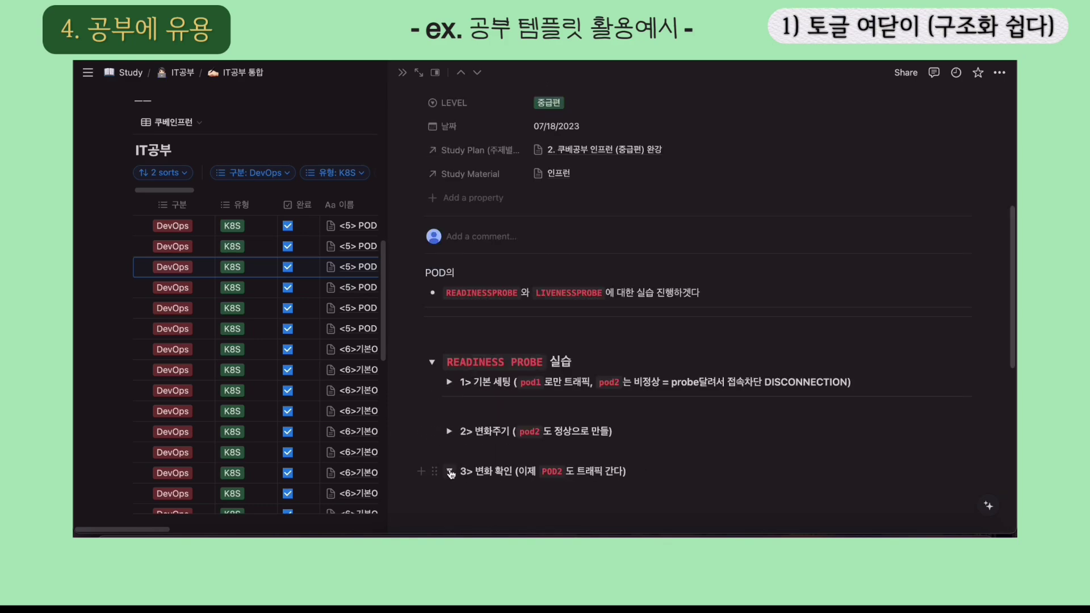
scroll(591, 450, "down", 3)
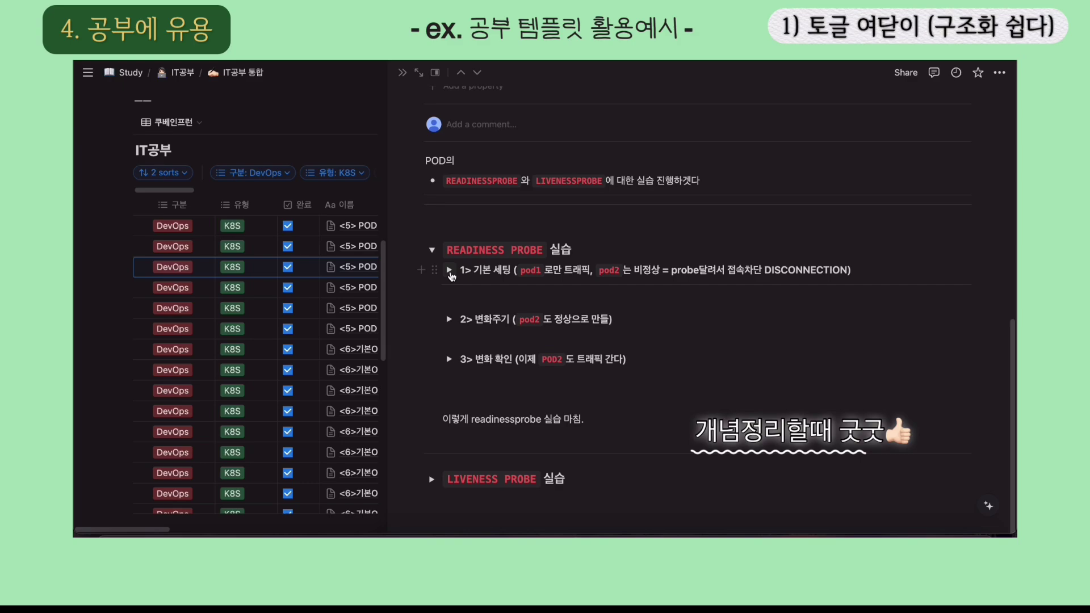
- Expand the 1> 기본 세팅 toggle and its 서비스 생성 sub-toggle to view the notes inside
left_click(449, 270)
scroll(481, 322, "down", 3)
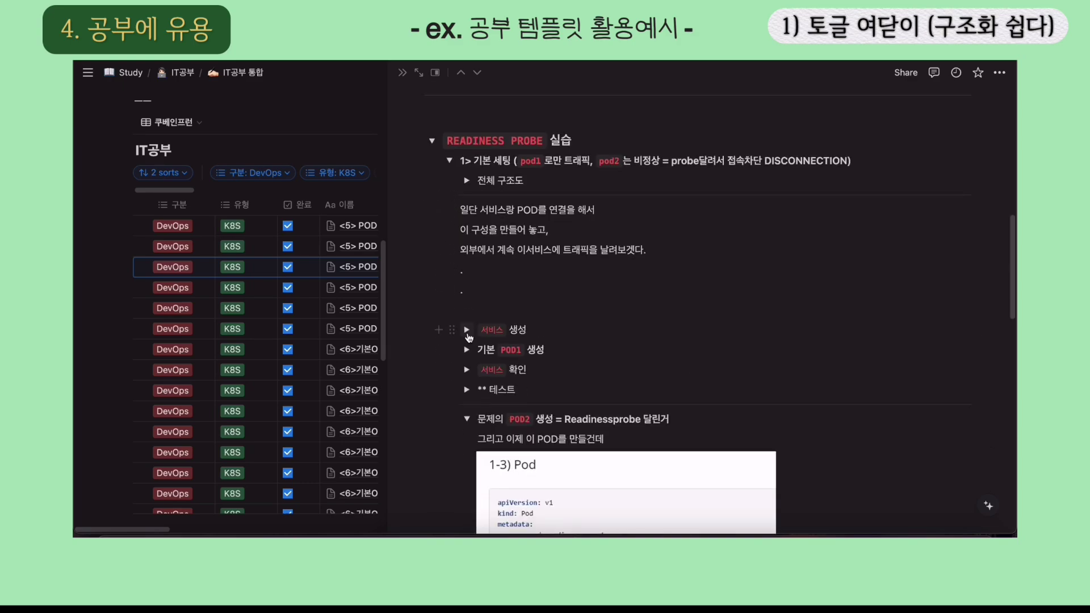
left_click(466, 330)
scroll(468, 335, "down", 3)
scroll(471, 215, "up", 1)
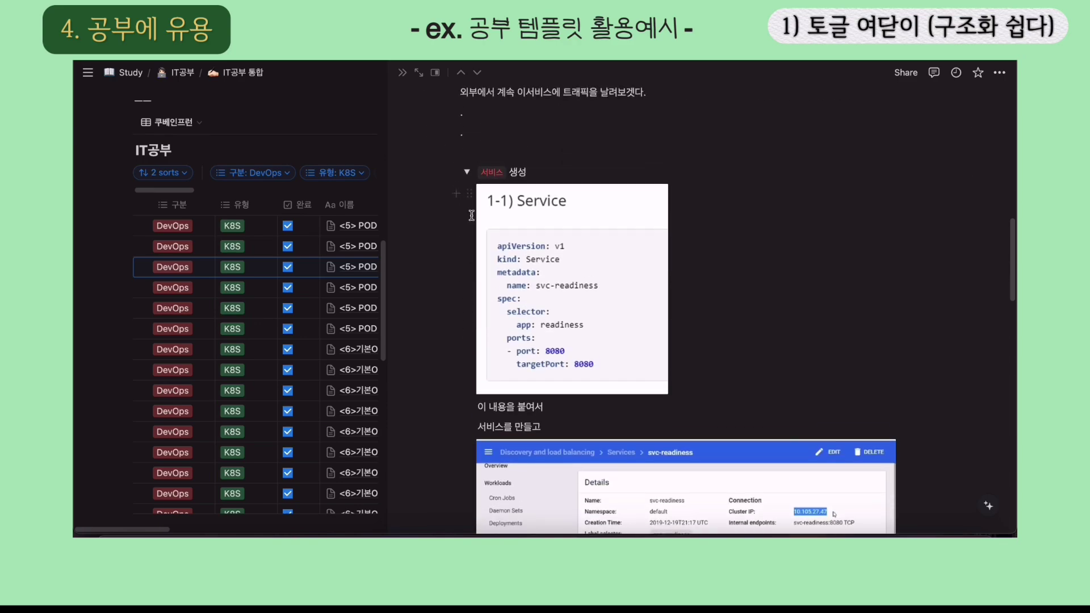
- Collapse the 서비스 생성 sub-toggle and the whole READINESS PROBE 실습 toggle
left_click(467, 171)
scroll(511, 284, "up", 1)
left_click(432, 437)
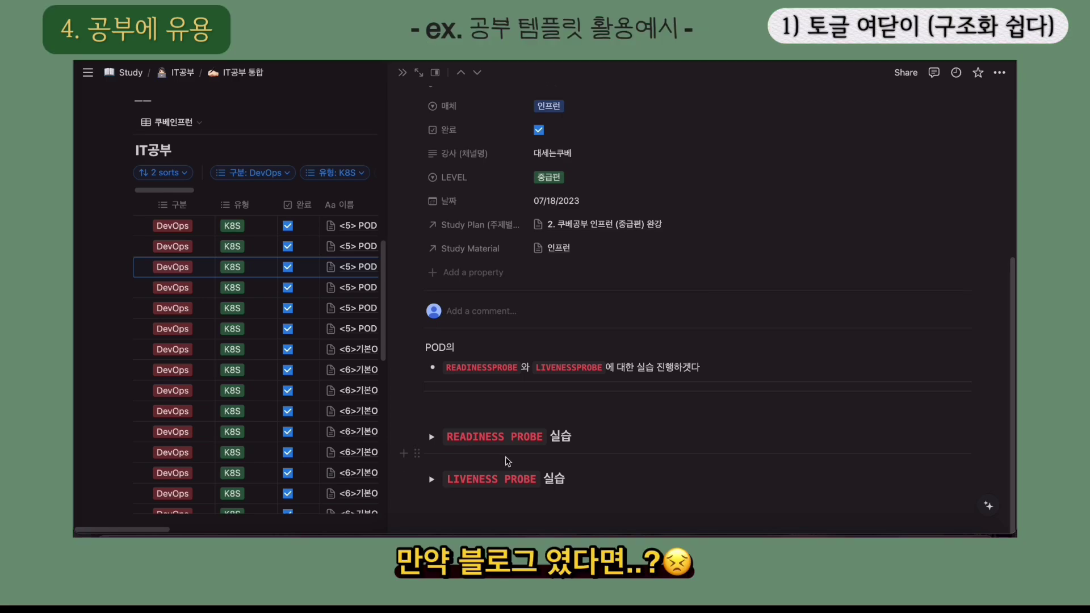
- Expand the READINESS PROBE 실습 toggle again, look through its notes and fold the 서비스 생성 sub-toggle
left_click(432, 436)
scroll(437, 440, "down", 5)
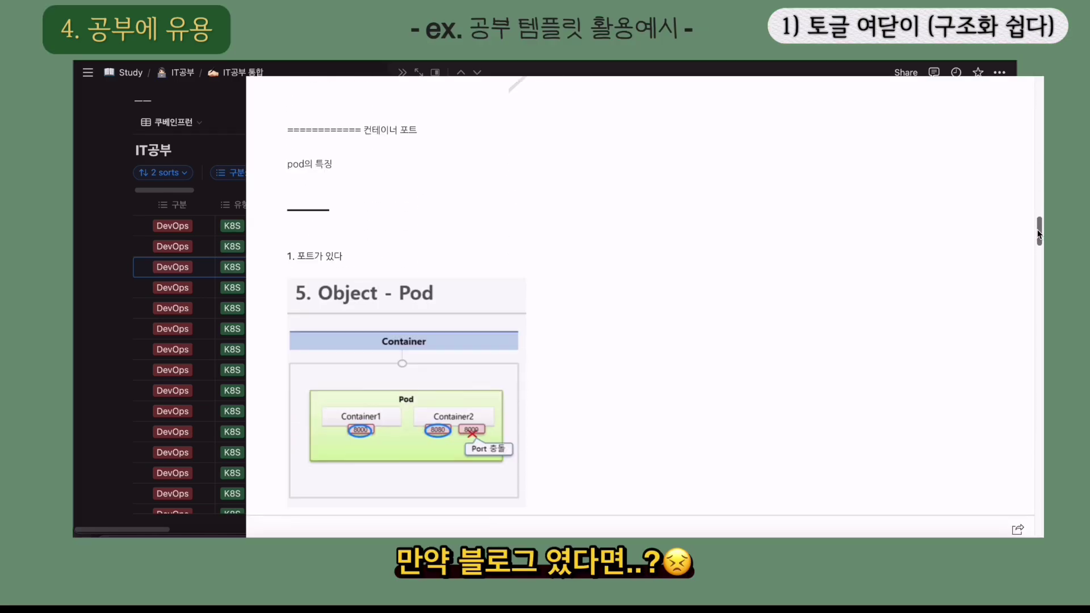
left_click_drag(1039, 233, 1019, 348)
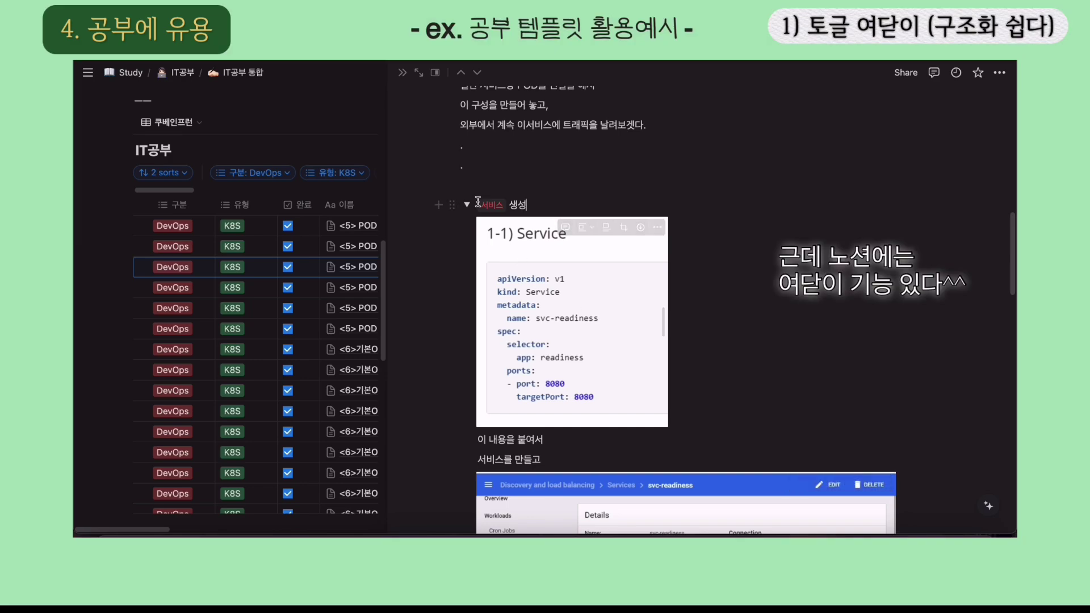
left_click(467, 204)
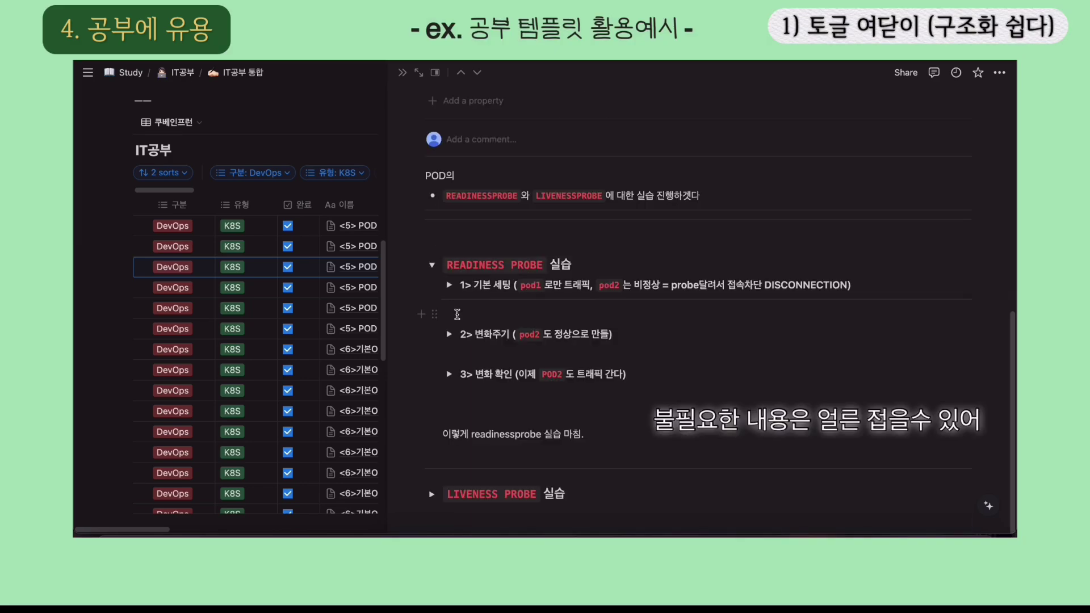
- Fold the 1> 기본 세팅 and READINESS PROBE 실습 toggles and close the entry's side view
left_click(457, 314)
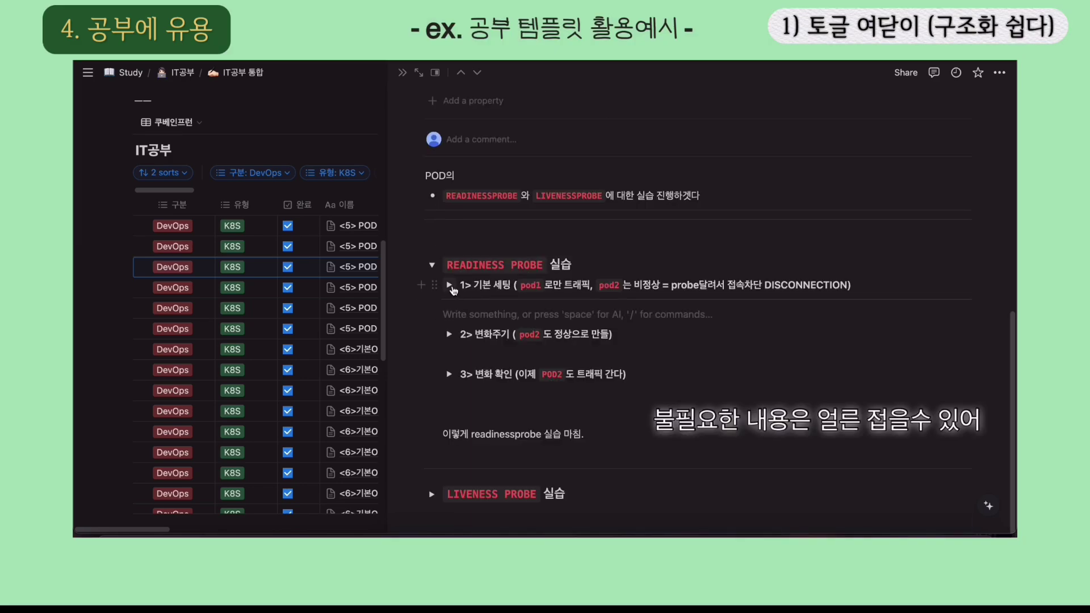
left_click(449, 285)
left_click(449, 284)
left_click(432, 264)
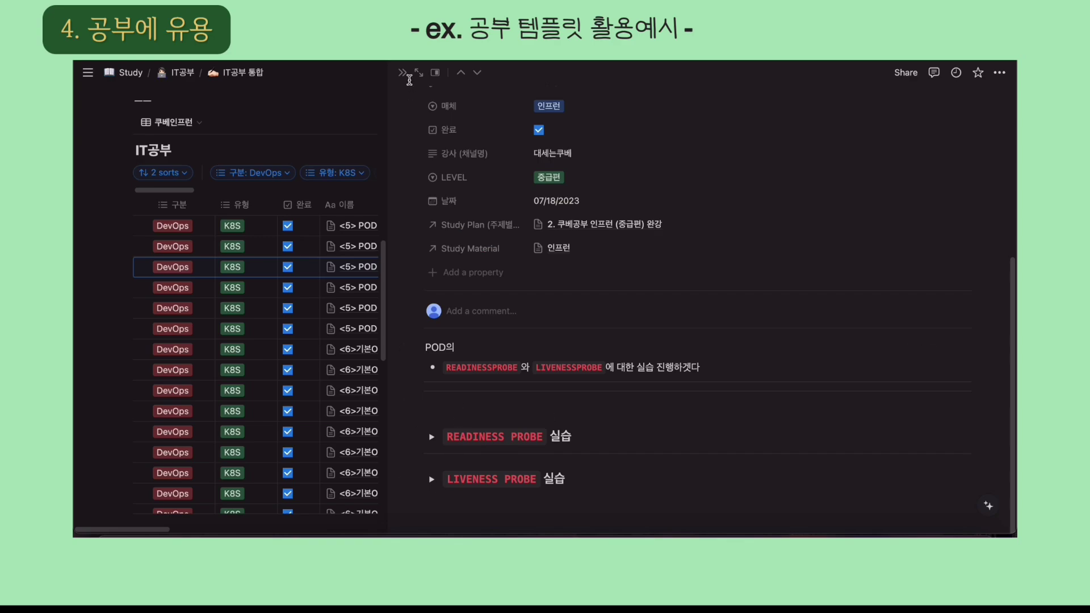
left_click(404, 73)
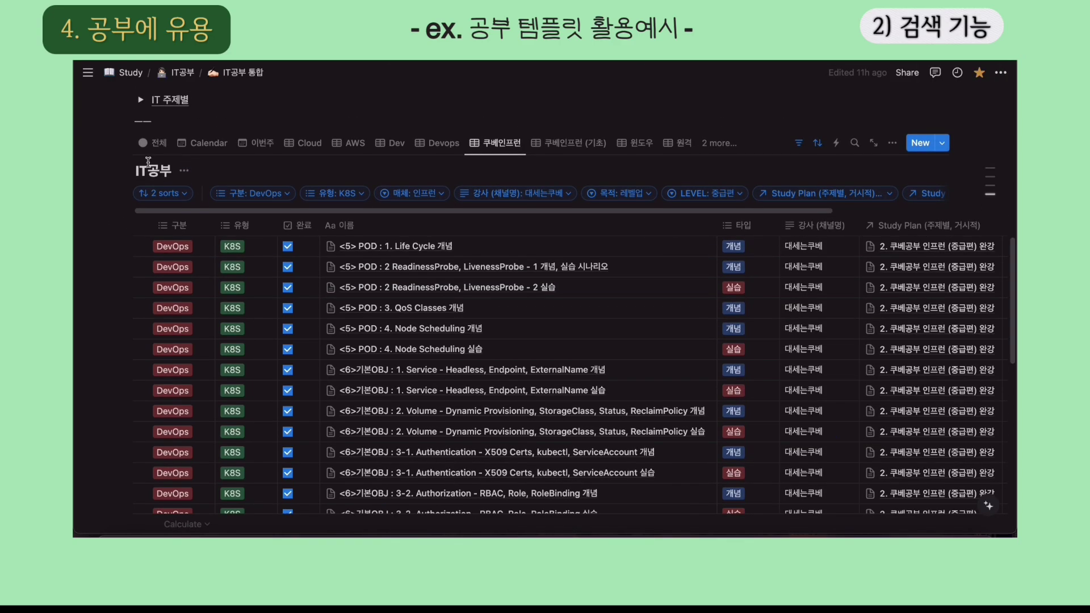
- Open the database search field and browse the entry titles of the 쿠베인프런 view
left_click(854, 142)
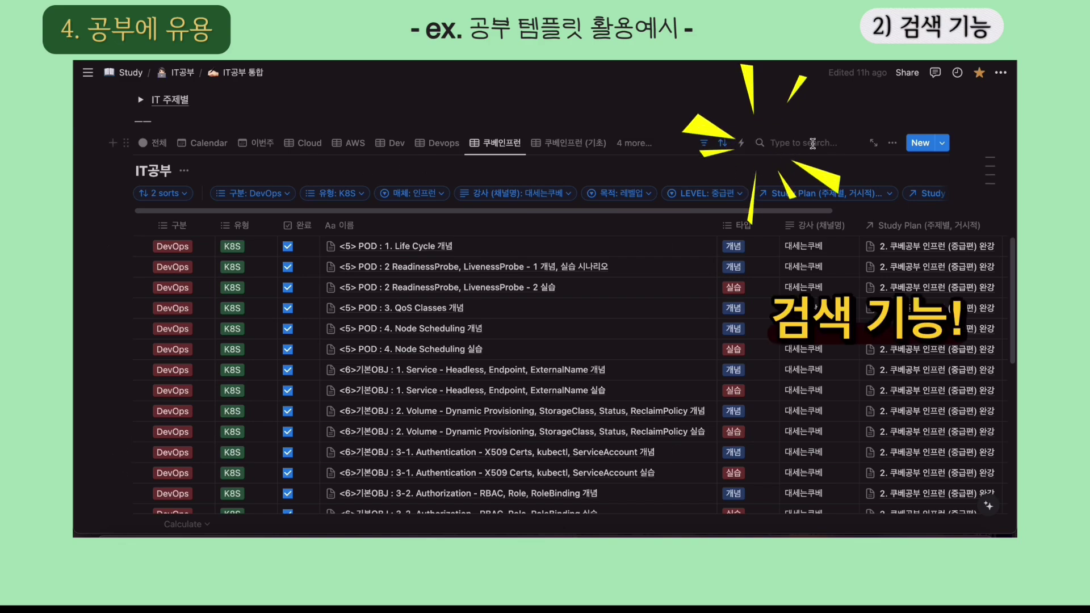
scroll(410, 395, "down", 10)
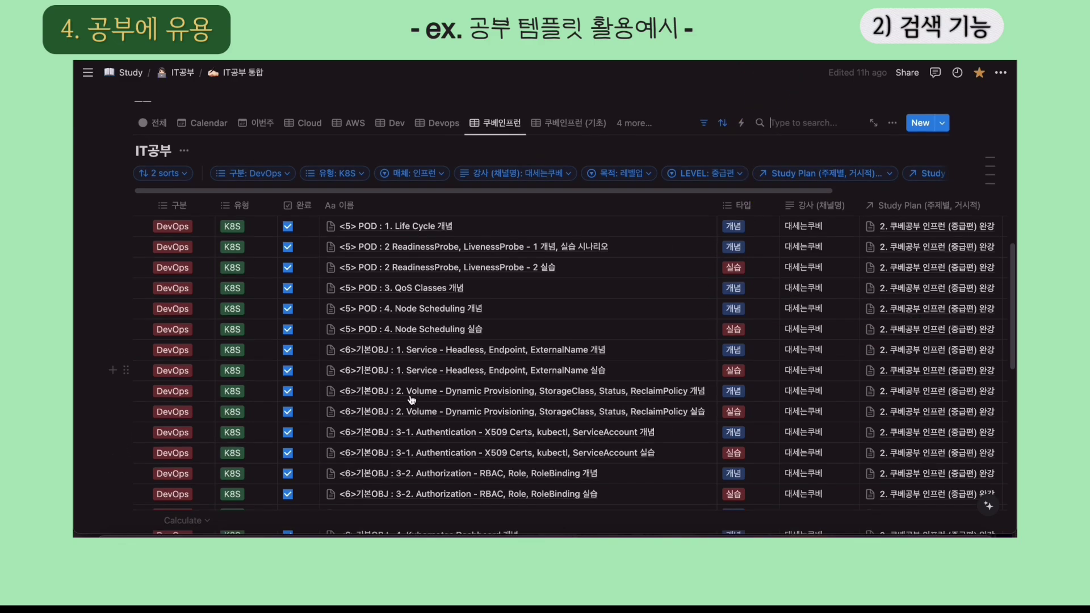
scroll(410, 395, "up", 3)
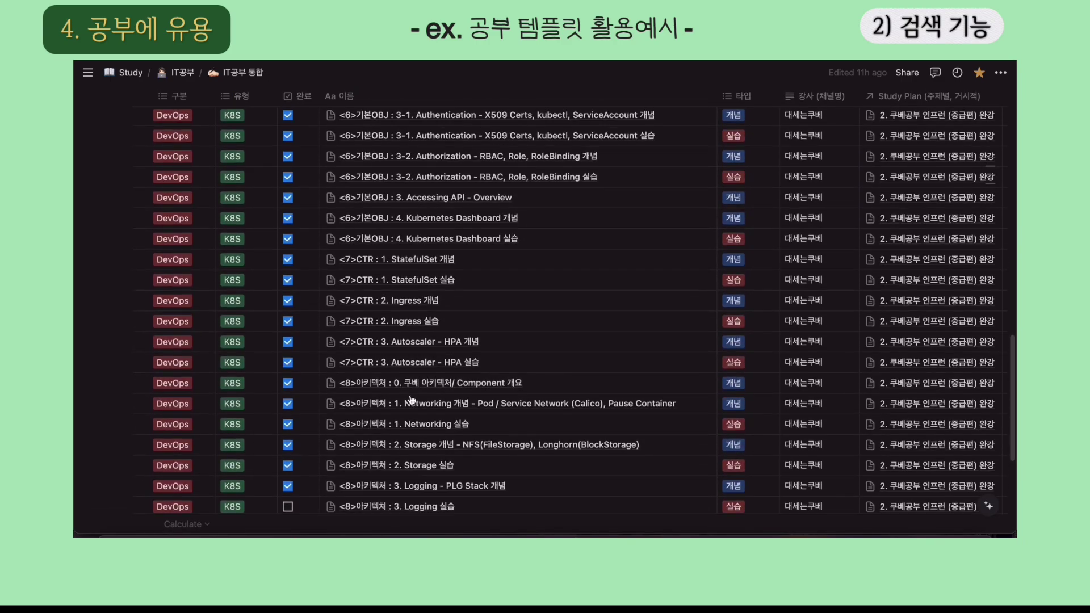
scroll(430, 393, "down", 3)
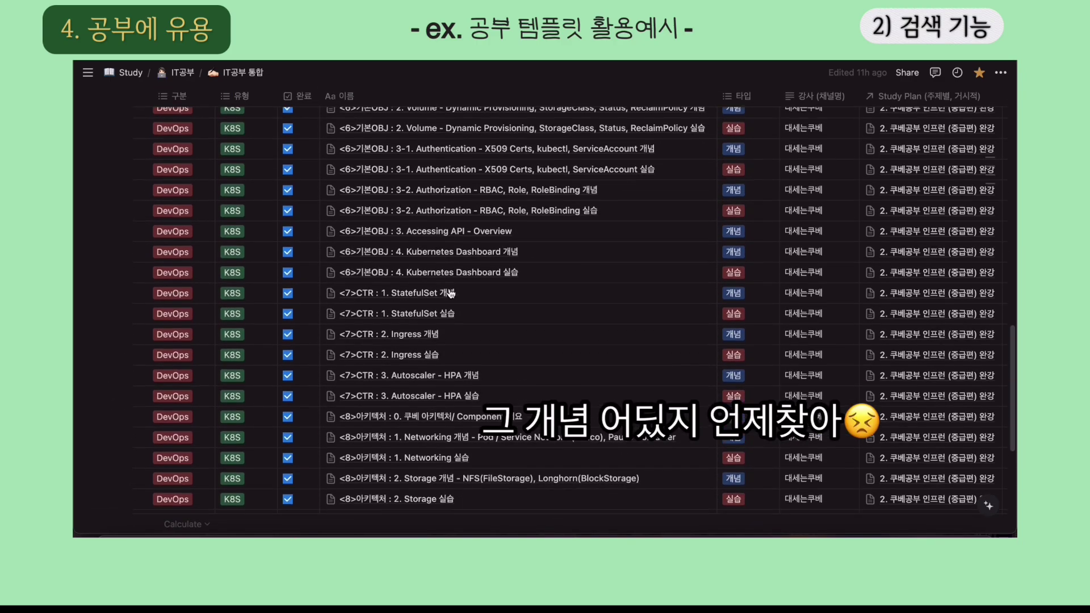
scroll(448, 286, "up", 8)
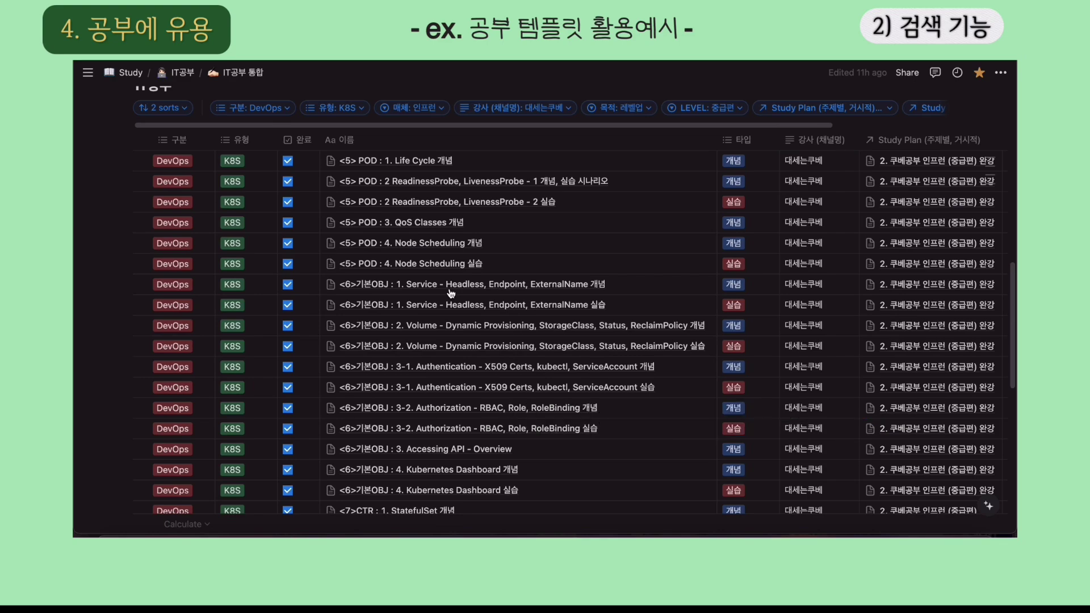
scroll(684, 214, "down", 5)
scroll(684, 214, "up", 10)
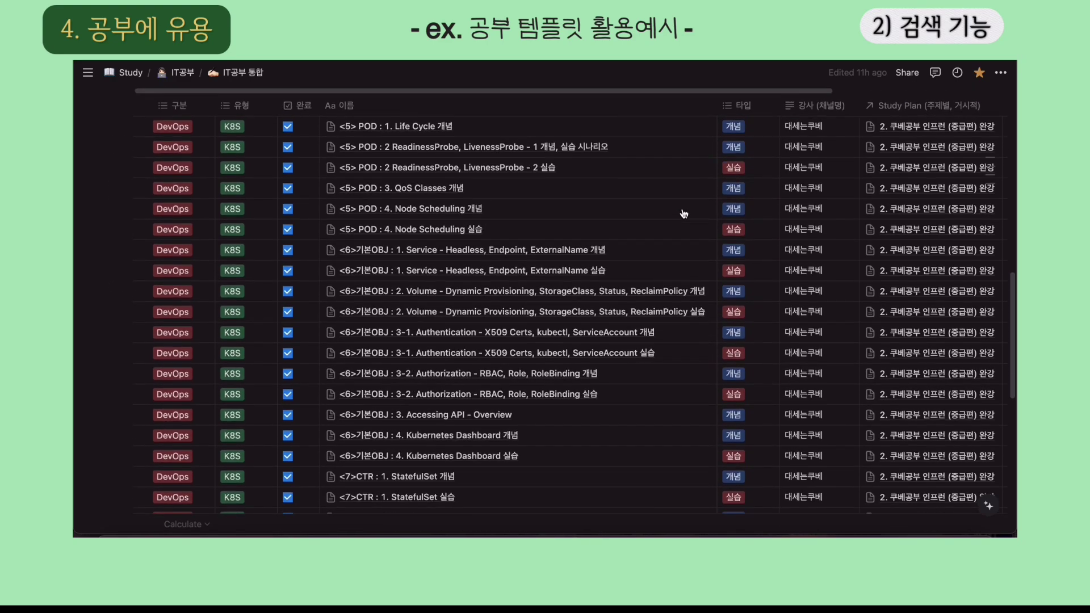
- Search the 쿠베인프런 view for "service" and briefly open the "<6>기본OBJ : 1. Service - Headless, Endpoint, ExternalName 개념" entry
left_click(773, 136)
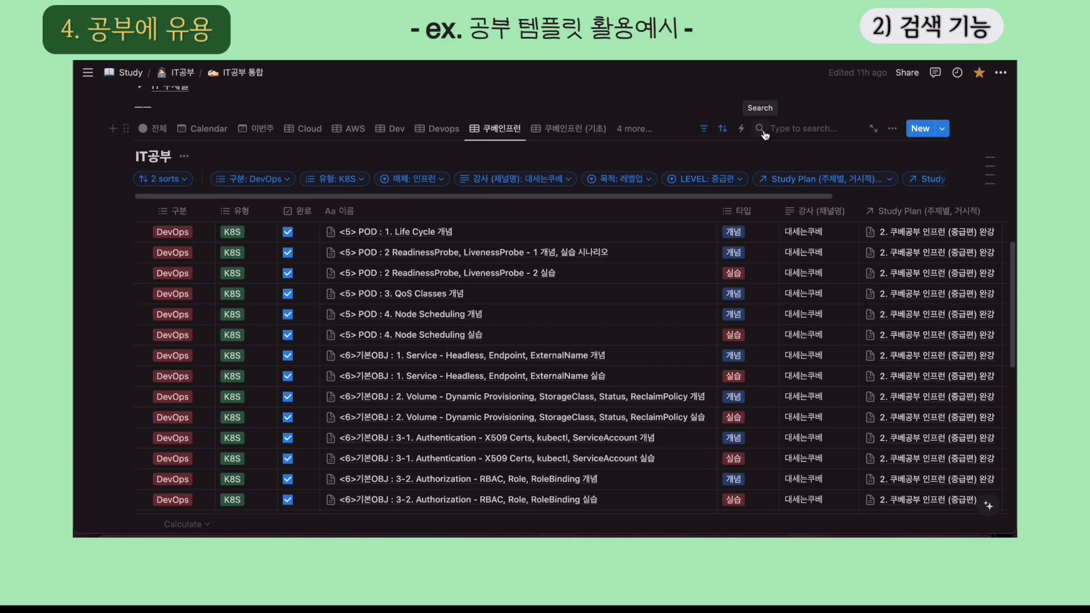
type("ser")
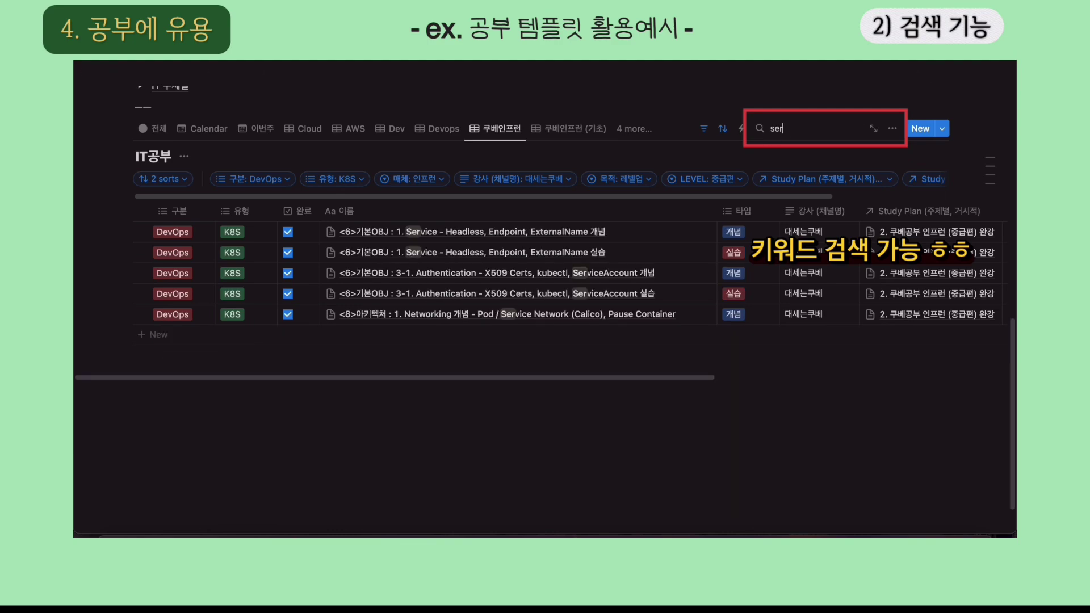
type("icvice")
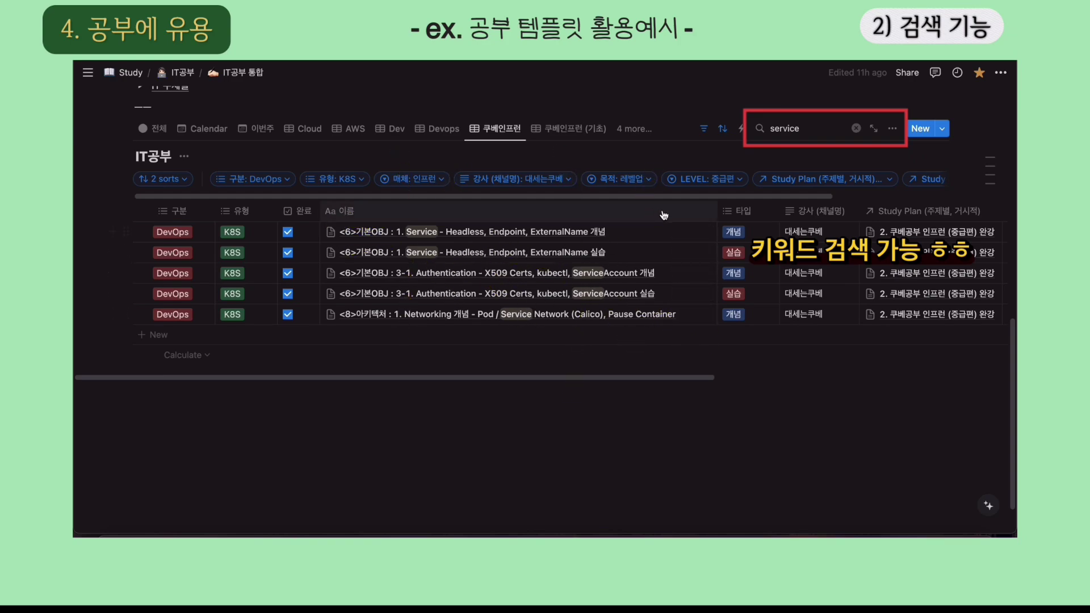
left_click(688, 233)
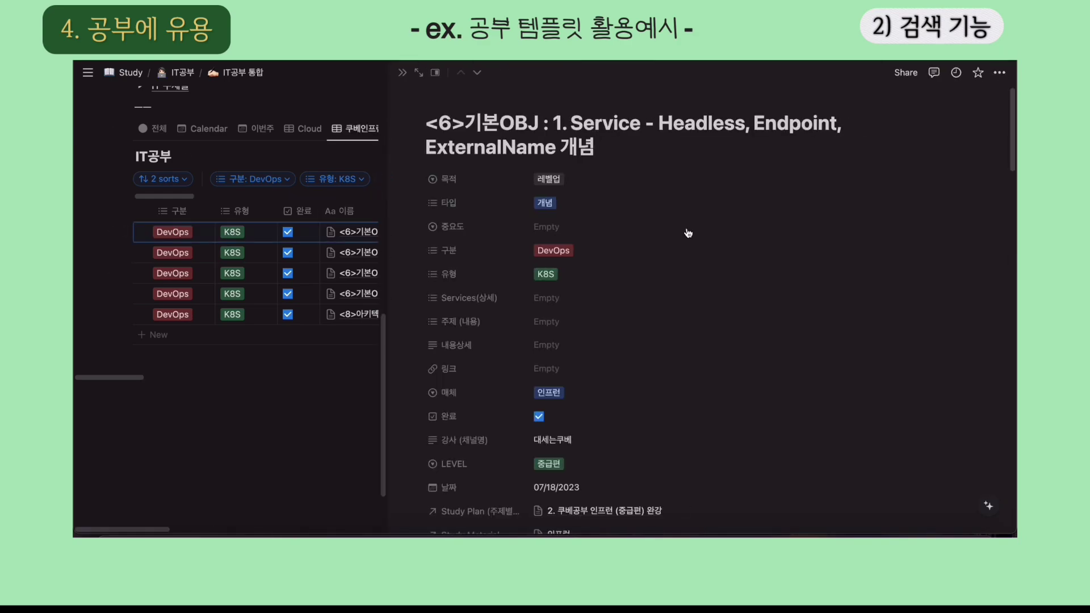
left_click(403, 79)
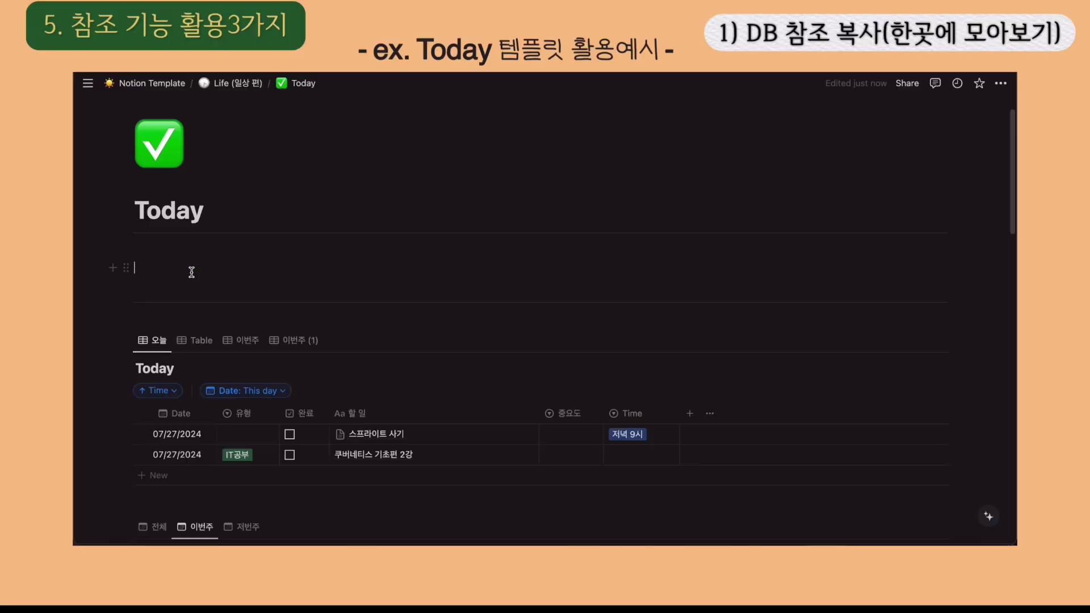
- Look over the Today page and the 임대주택 청약 table on the 주택청약 page
double_click(179, 214)
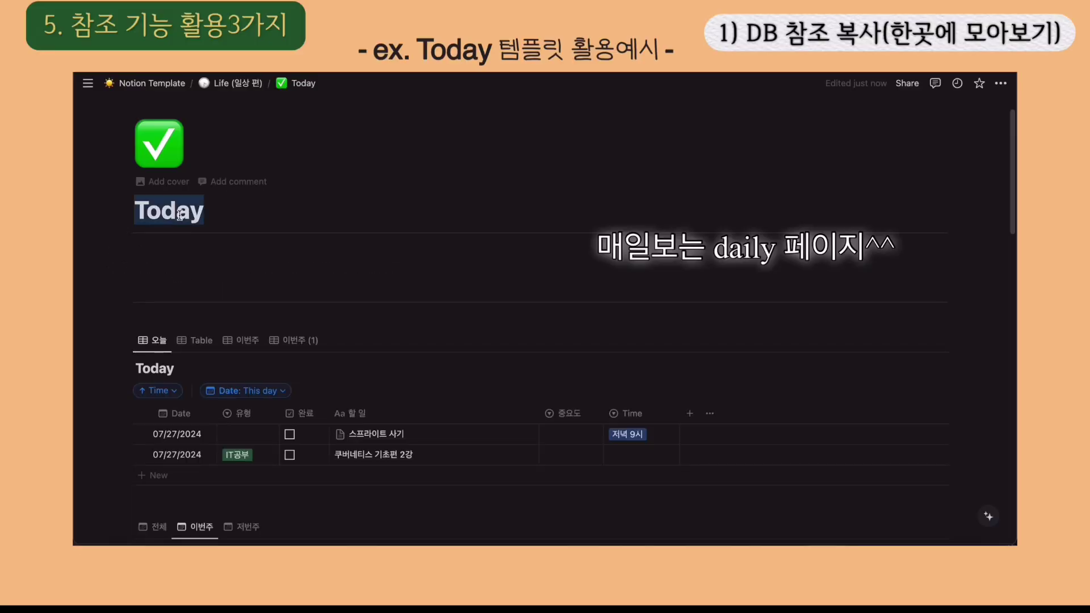
left_click(261, 290)
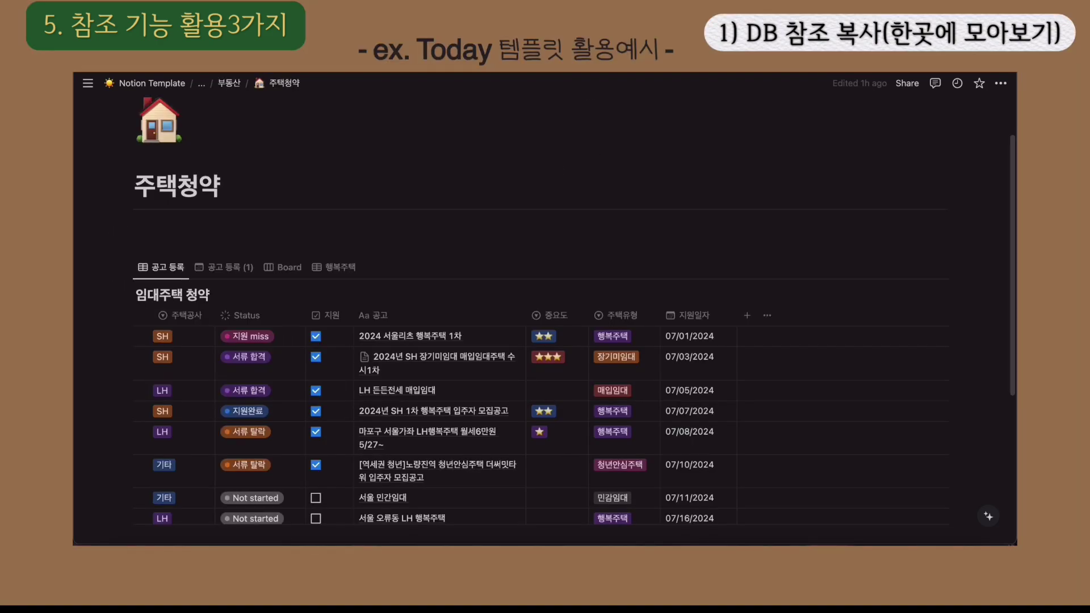
left_click(509, 231)
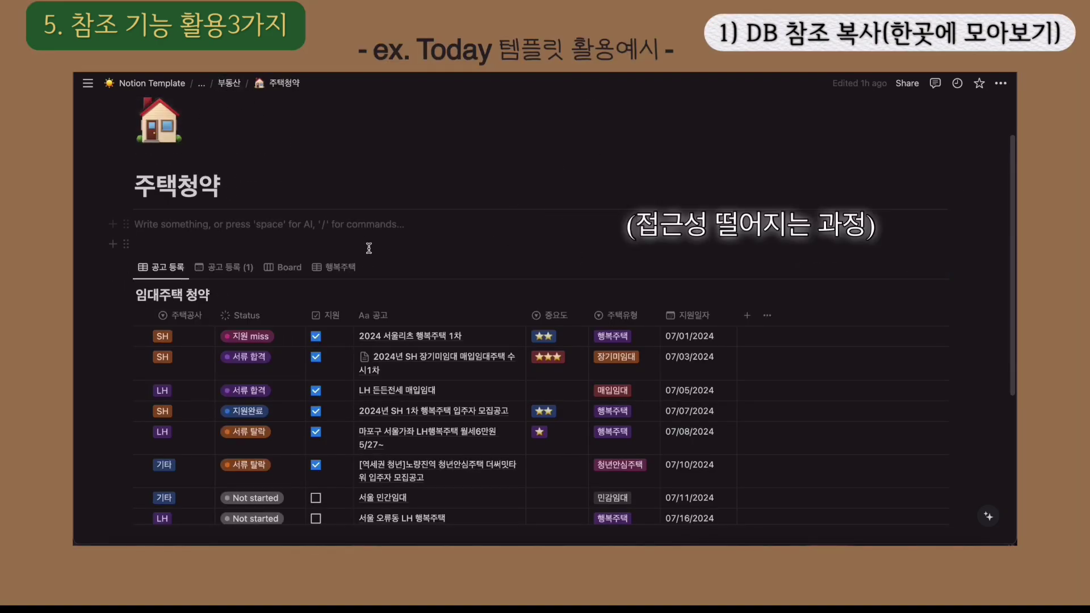
scroll(366, 246, "down", 3)
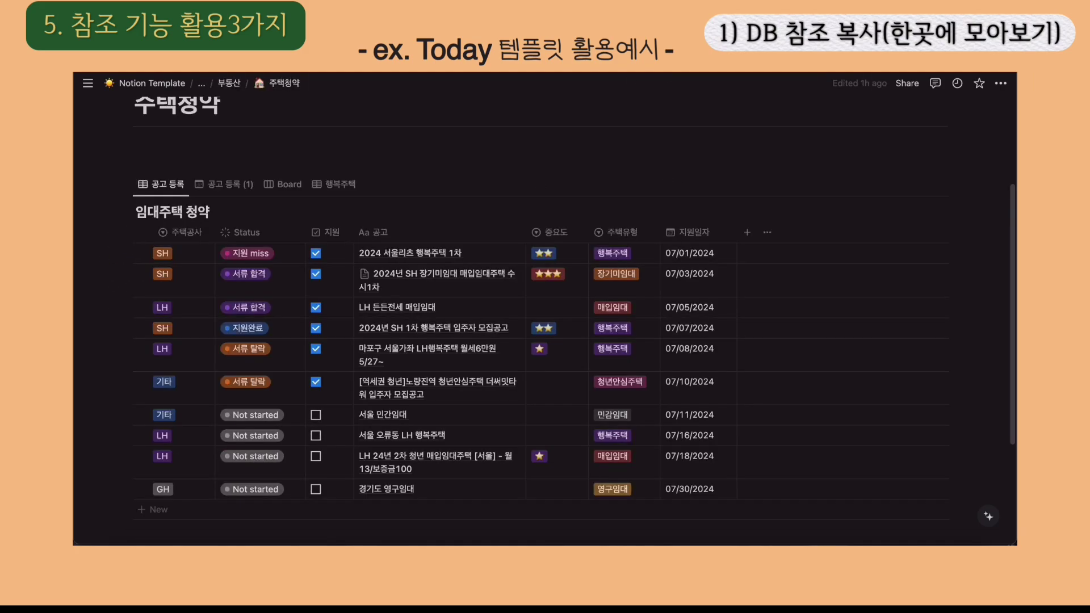
scroll(401, 182, "up", 3)
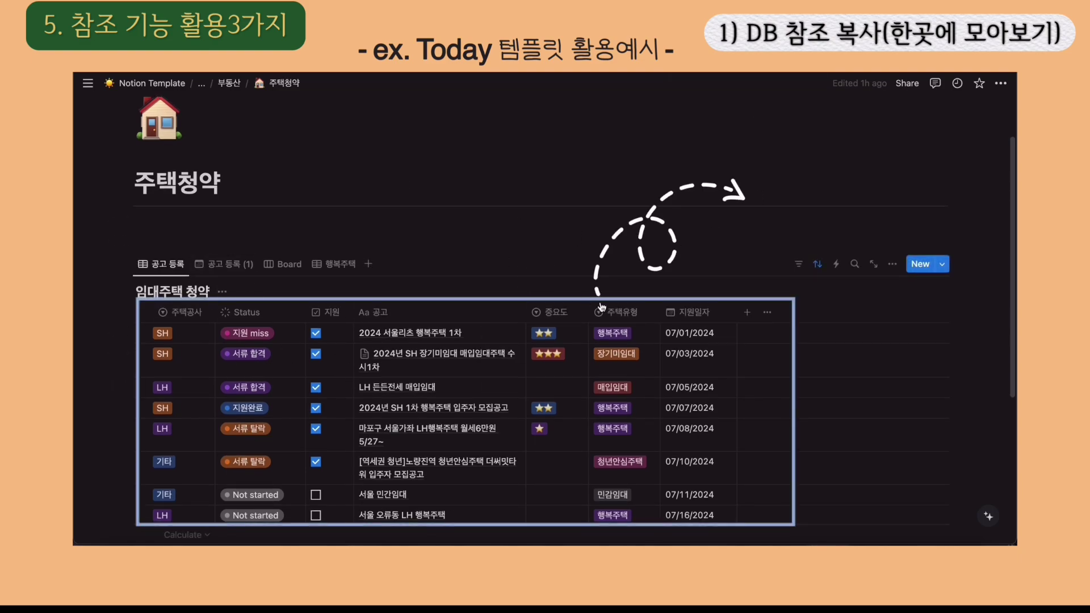
- Copy the link to the 공고 등록 view of the 임대주택 청약 database
left_click(893, 264)
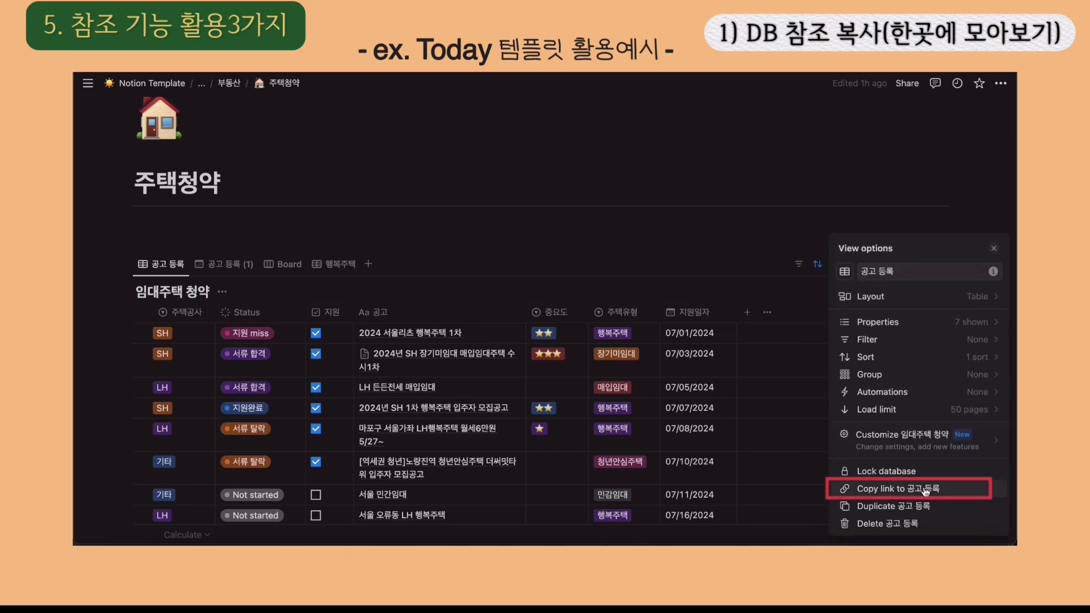
left_click(907, 491)
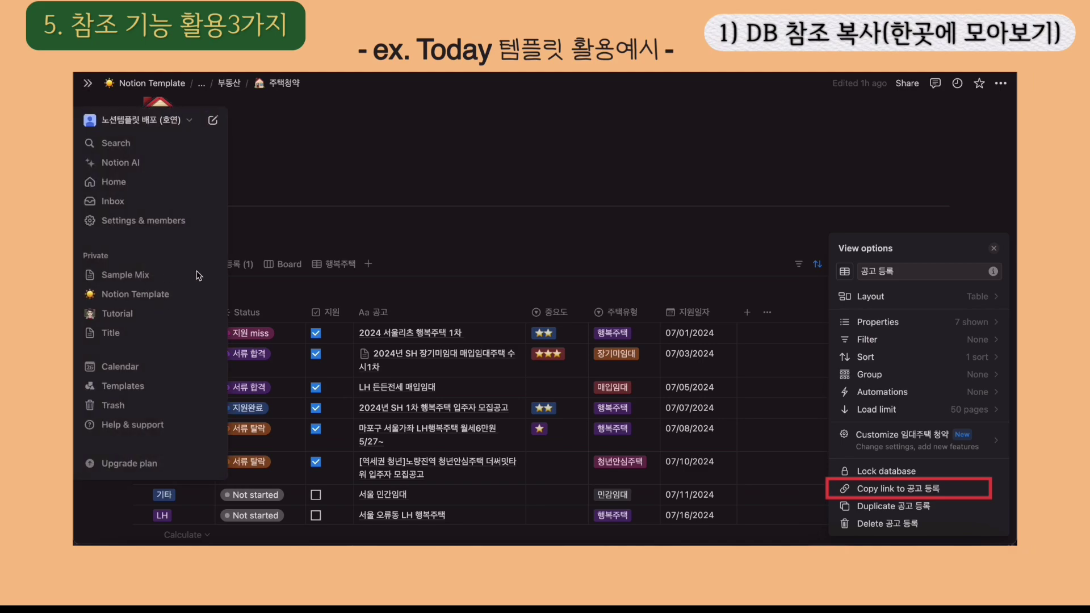
left_click(908, 490)
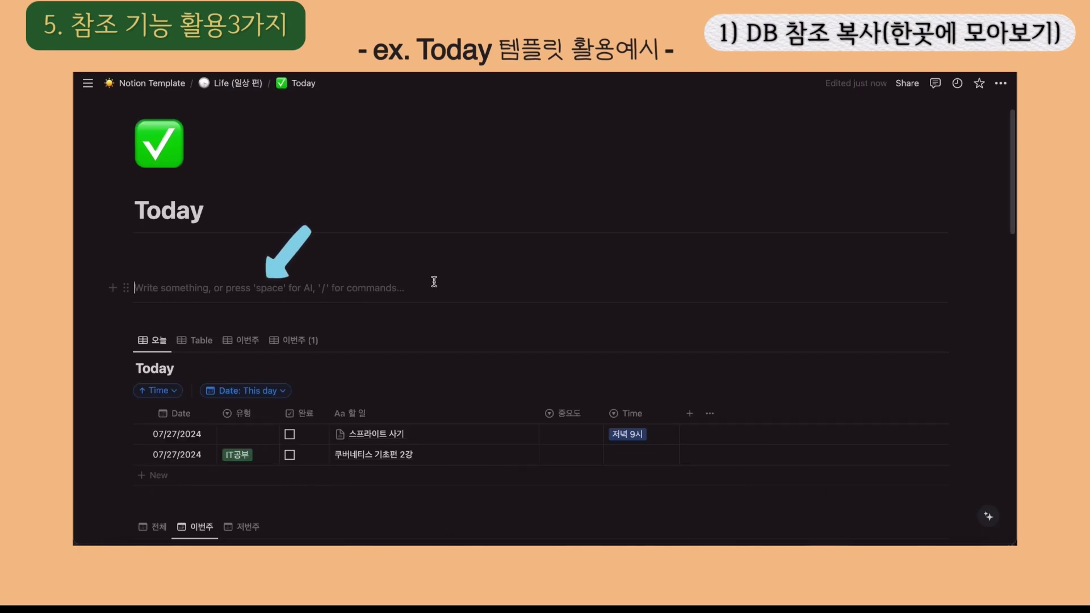
- Add a toggle titled 주택청약 above the Today database on the Today page and start a line inside it
type("> ")
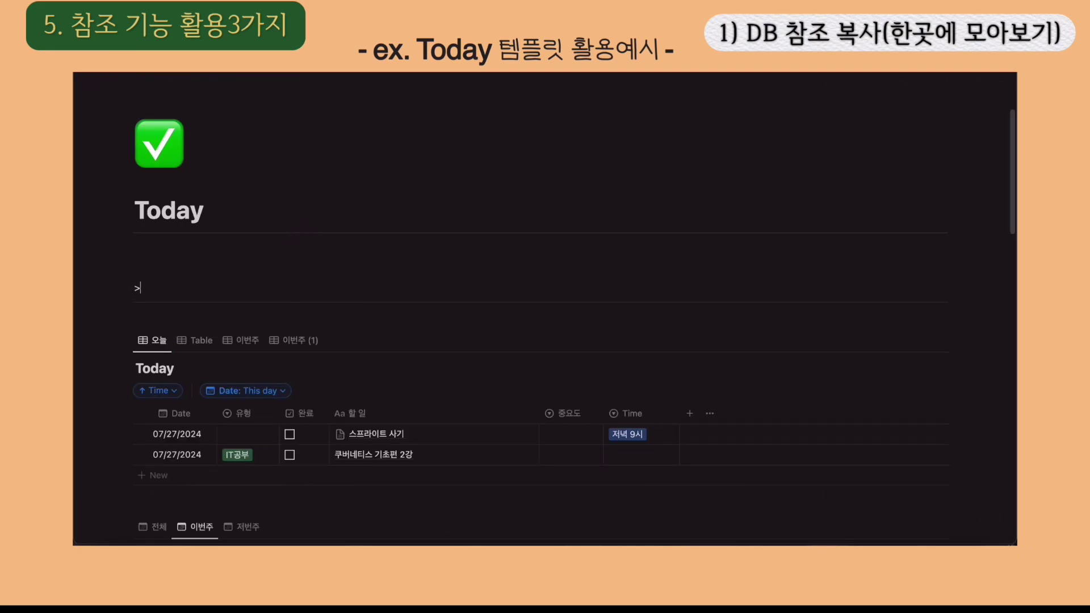
type("주택청")
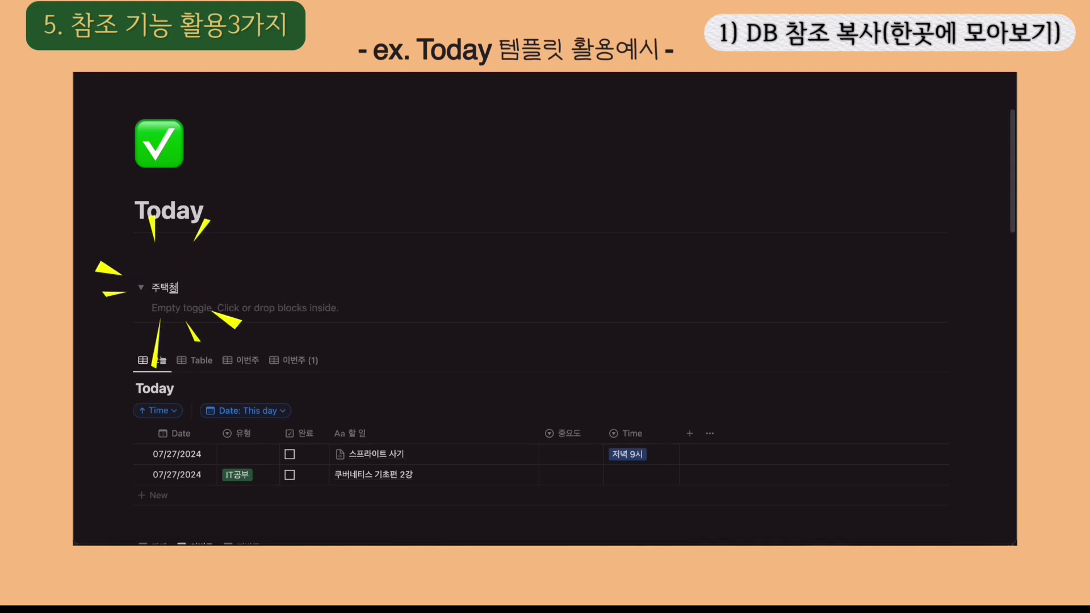
type("약")
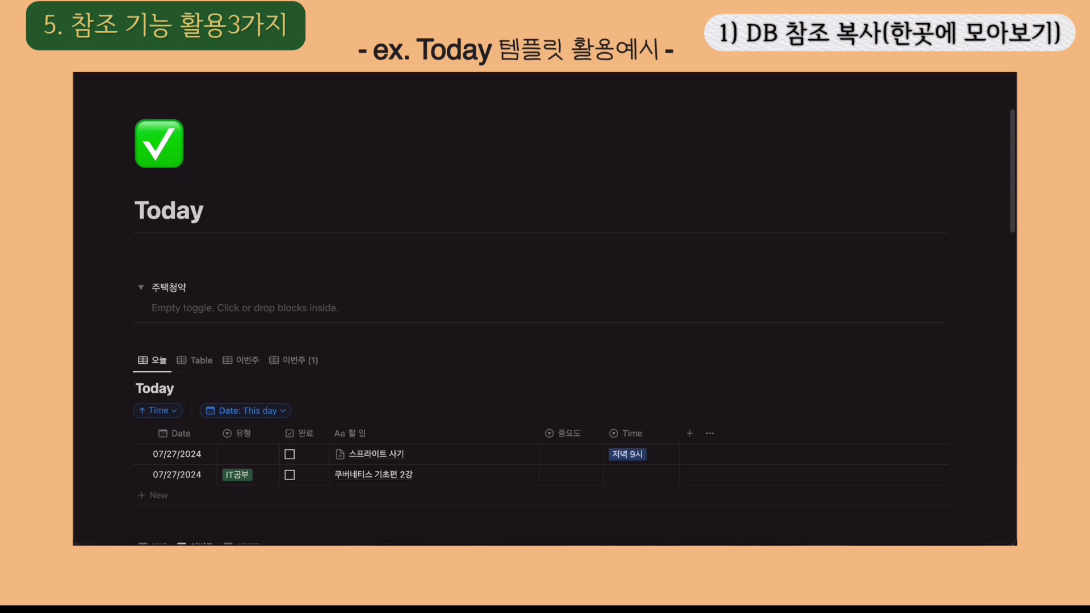
key("Return")
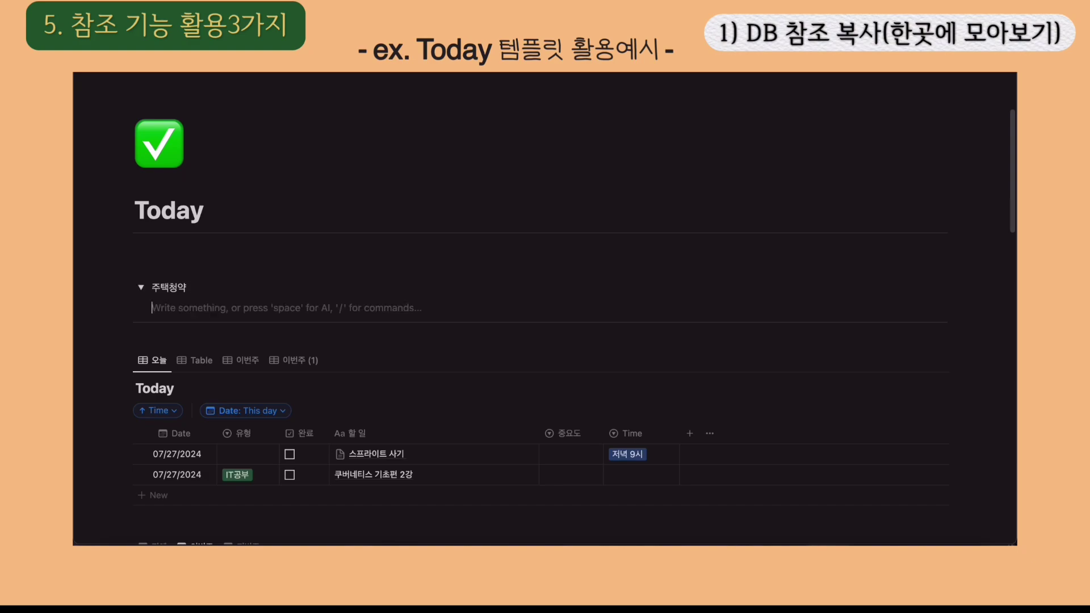
- Paste the copied link inside the 주택청약 toggle as a linked database view, keeping its 공고 등록 layout
key("super+v")
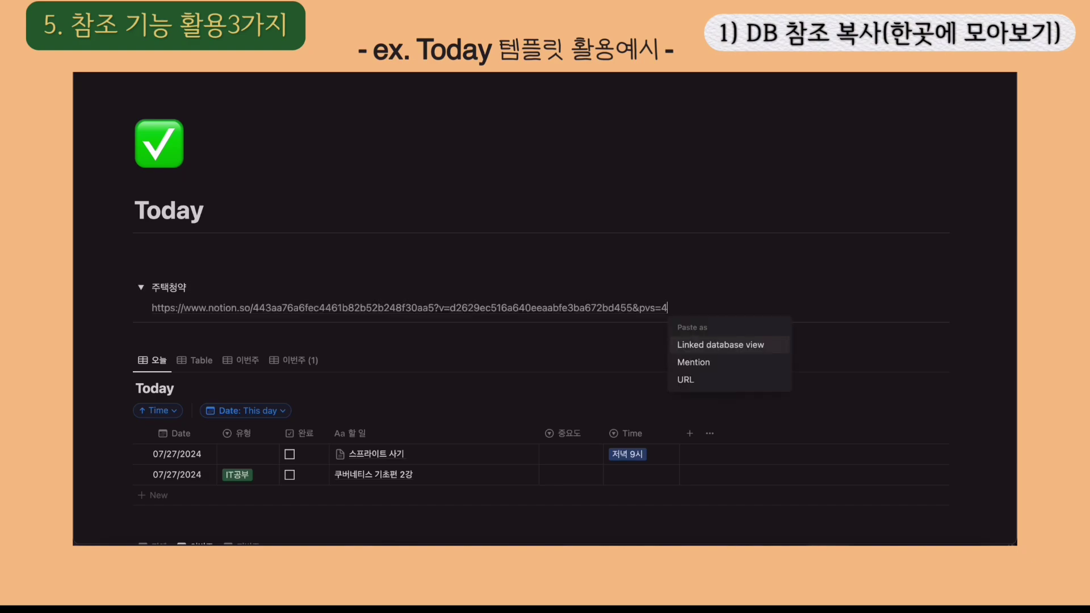
left_click(711, 348)
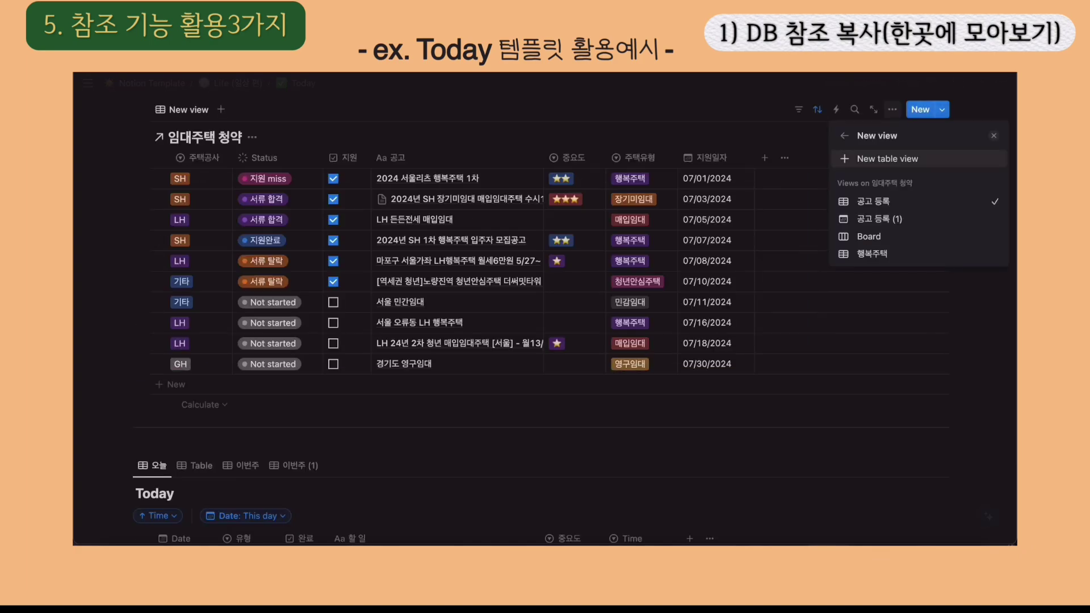
left_click(560, 124)
scroll(559, 123, "down", 5)
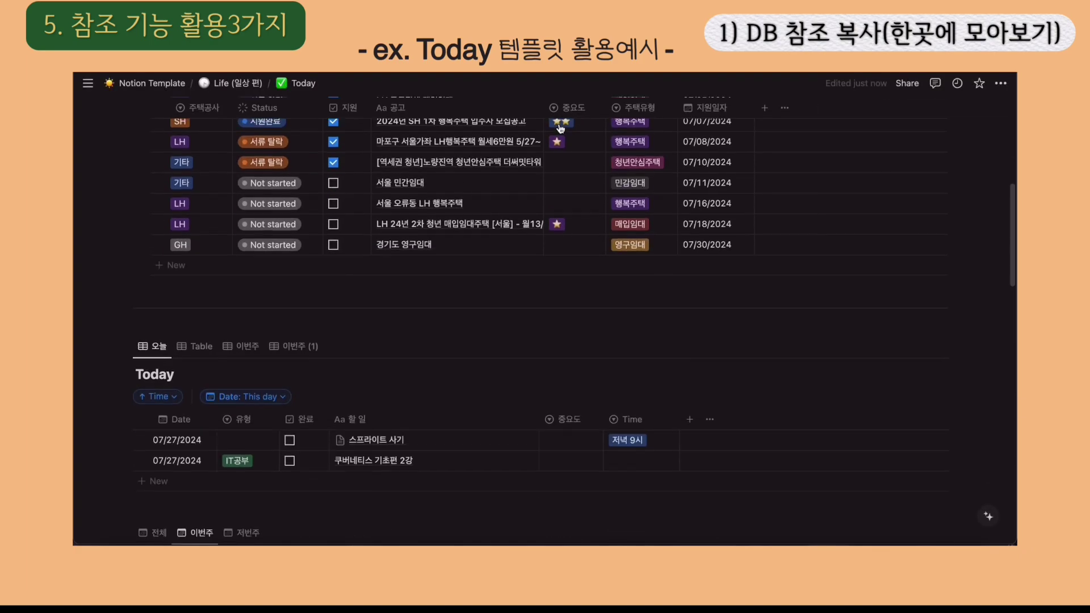
- Collapse and expand the 주택청약 toggle on the Today page to check how it hides and shows the linked 임대주택 청약 table, leaving it collapsed
scroll(560, 129, "up", 3)
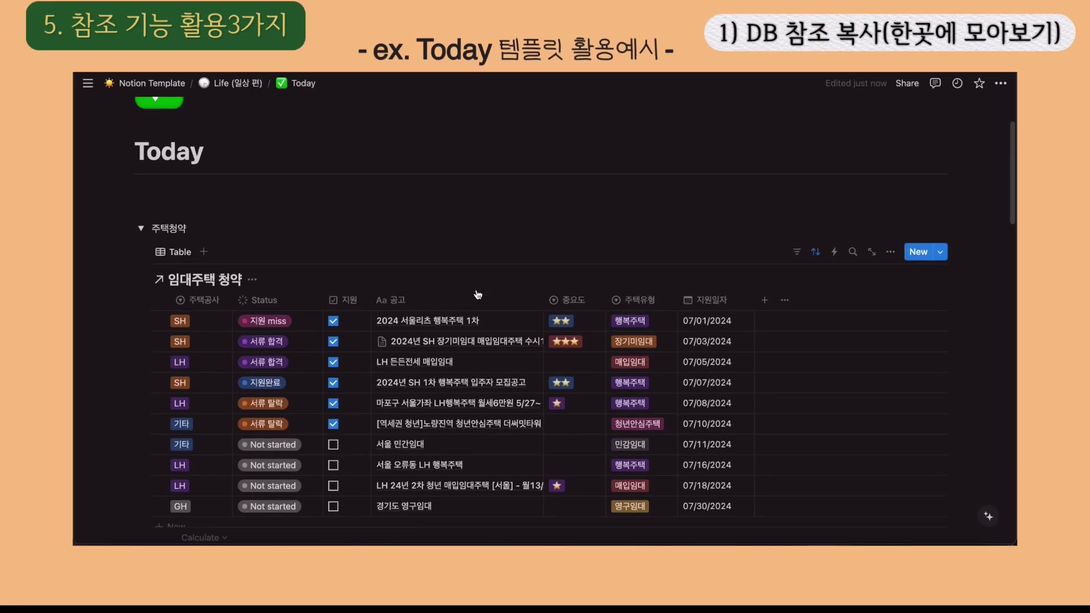
scroll(478, 295, "up", 1)
left_click(140, 247)
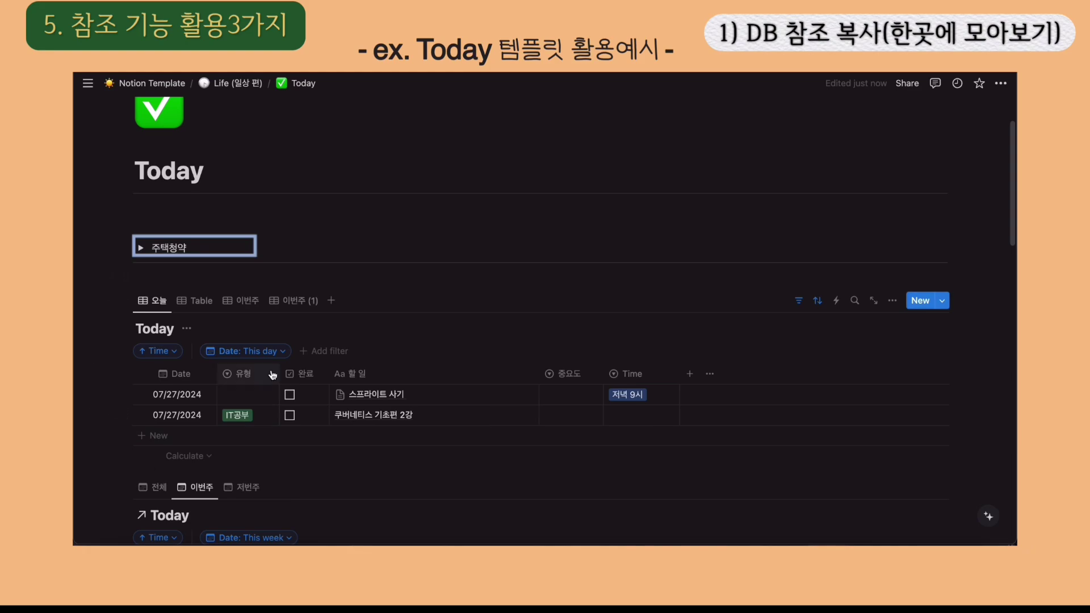
scroll(272, 374, "down", 2)
left_click(141, 177)
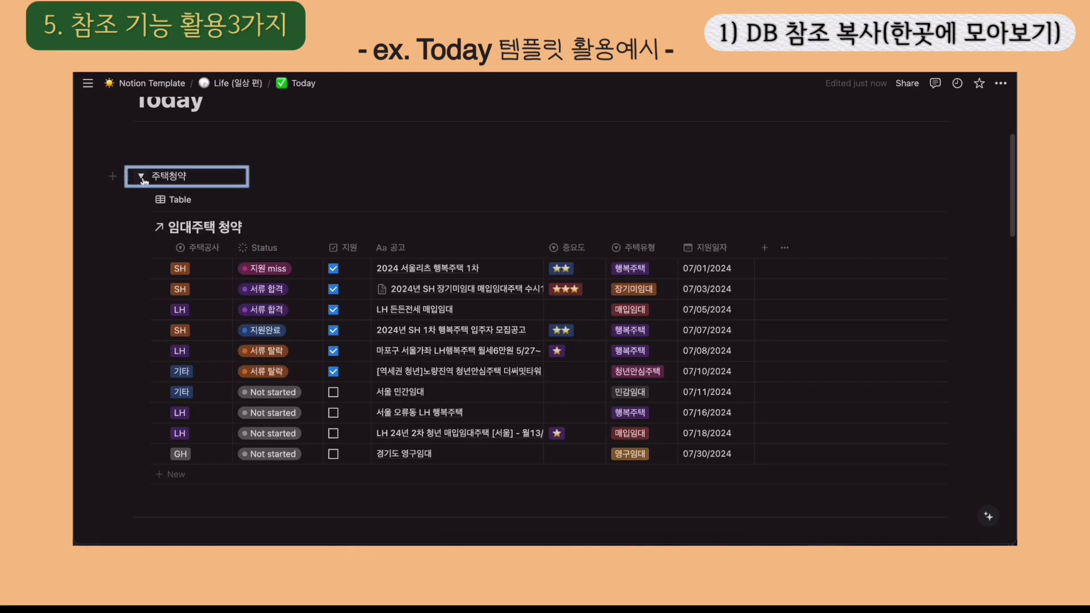
left_click(142, 177)
left_click(141, 177)
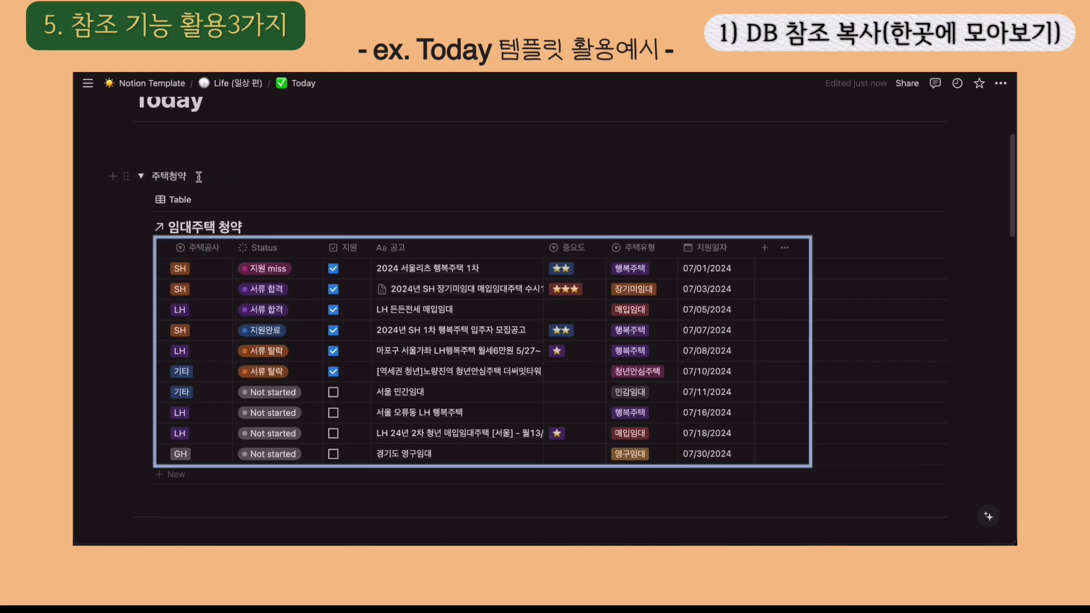
left_click(140, 177)
scroll(233, 200, "up", 3)
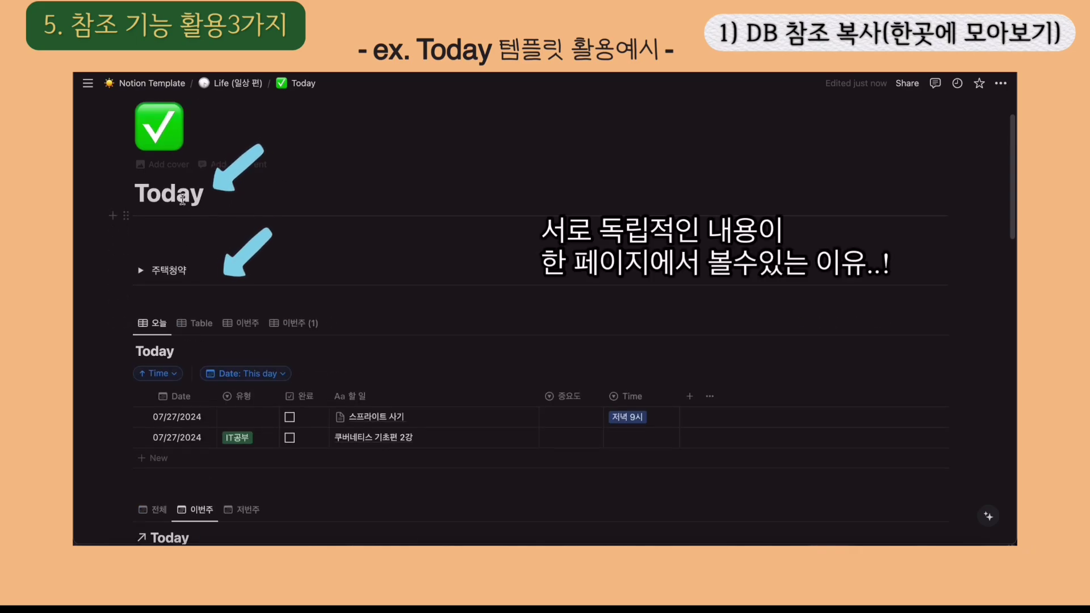
- Expand the 주택청약 toggle, look over the view options of the linked 임대주택 청약 table, and collapse the toggle
left_click(140, 272)
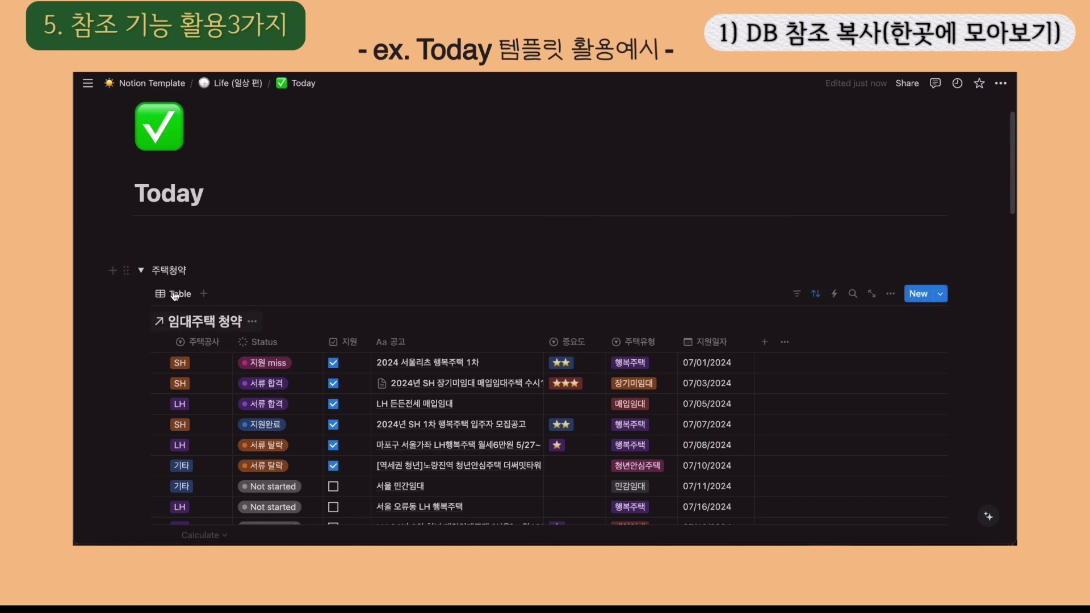
left_click(890, 294)
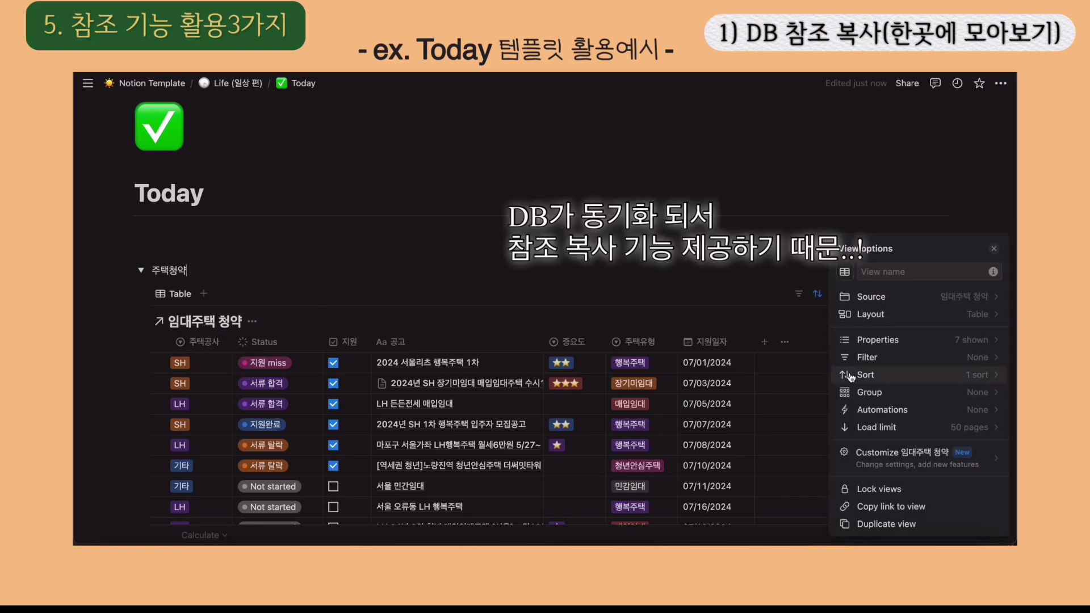
left_click(810, 342)
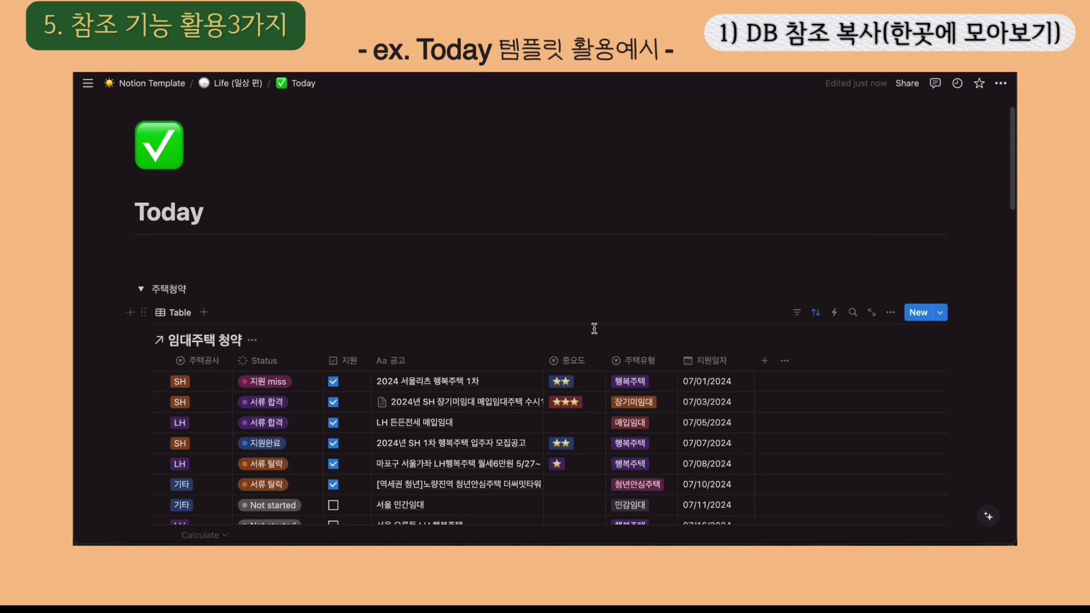
left_click(141, 290)
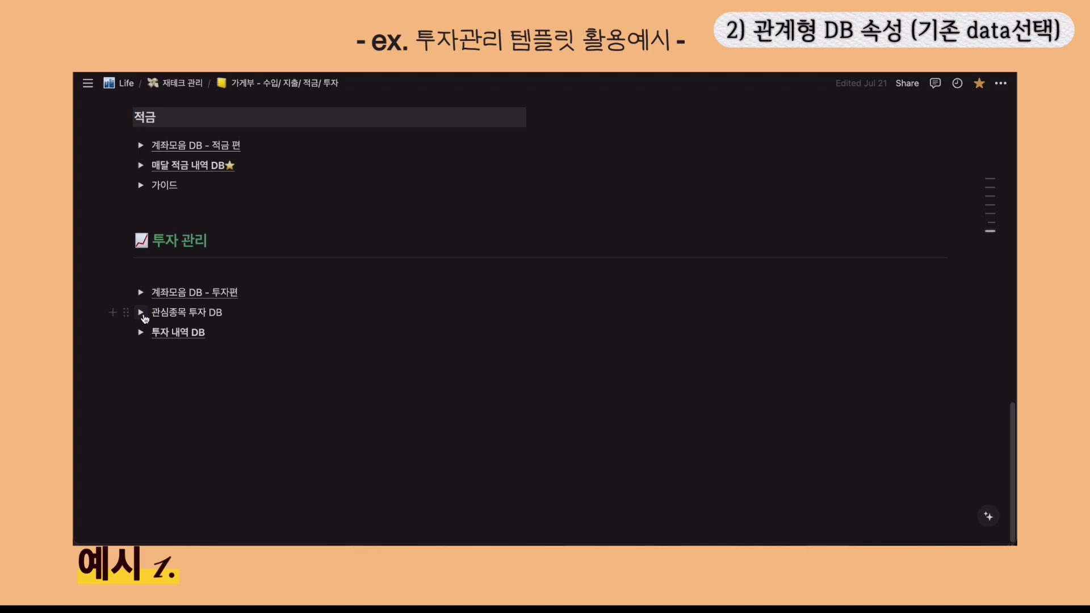
- Expand the 관심종목 투자 DB toggle under 투자 관리, look over the 투자 관심종목 table, and collapse the toggle
left_click(142, 312)
scroll(397, 255, "down", 2)
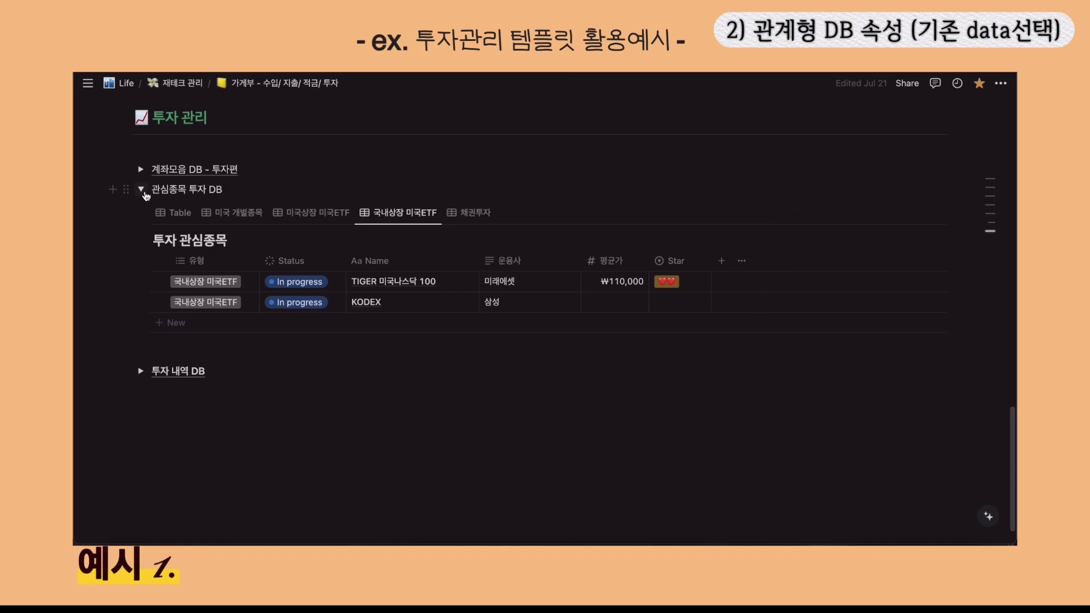
left_click(145, 192)
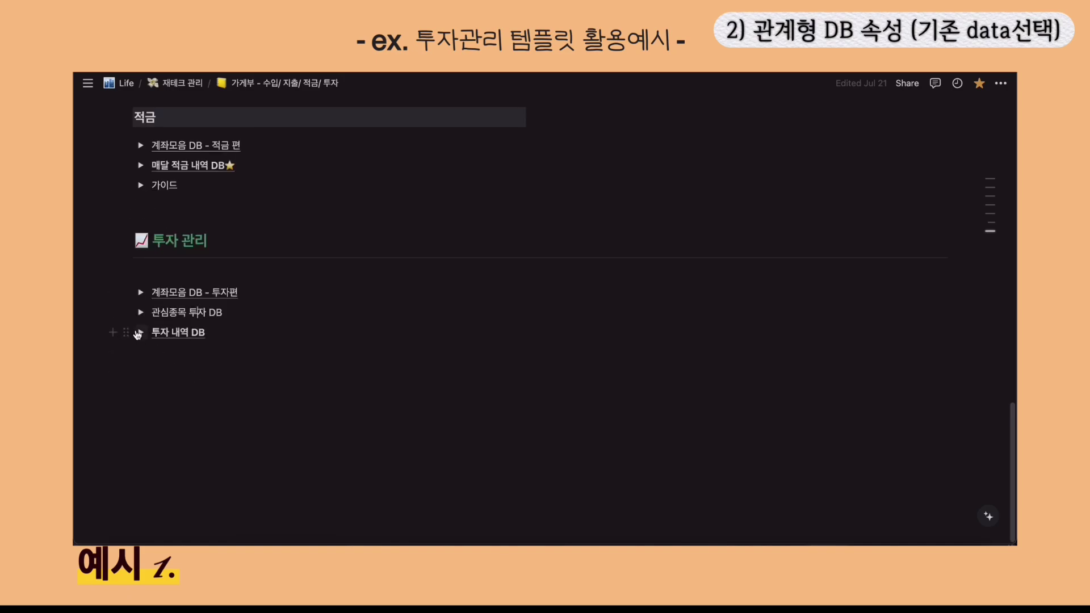
- Expand the 투자 내역 DB and 관심종목 투자 DB toggles and compare the 투자 내역 records with the 투자 관심종목 table
left_click(138, 333)
scroll(138, 333, "down", 2)
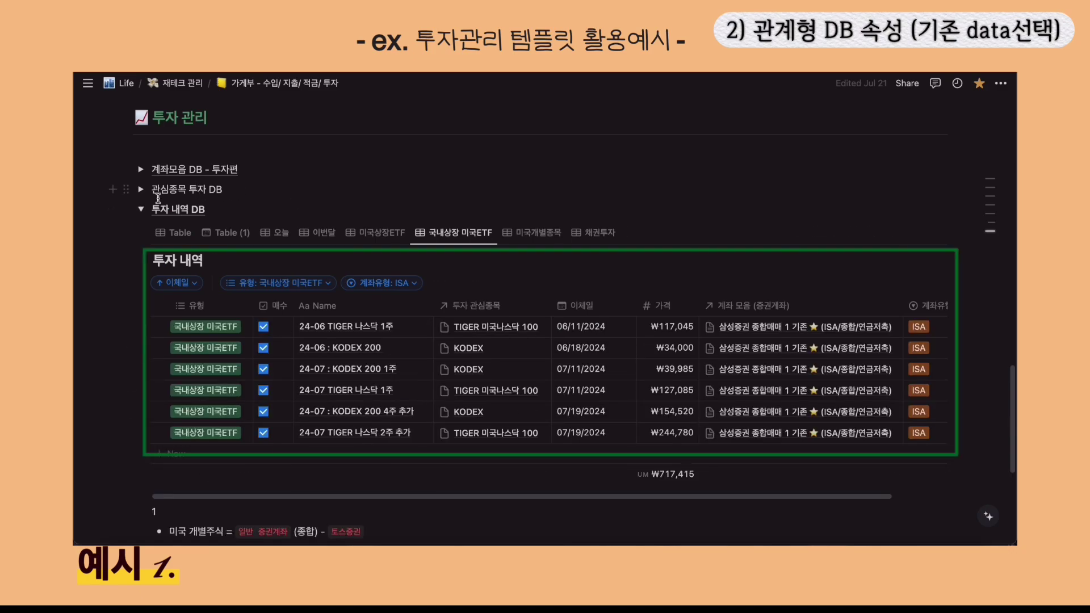
left_click(145, 194)
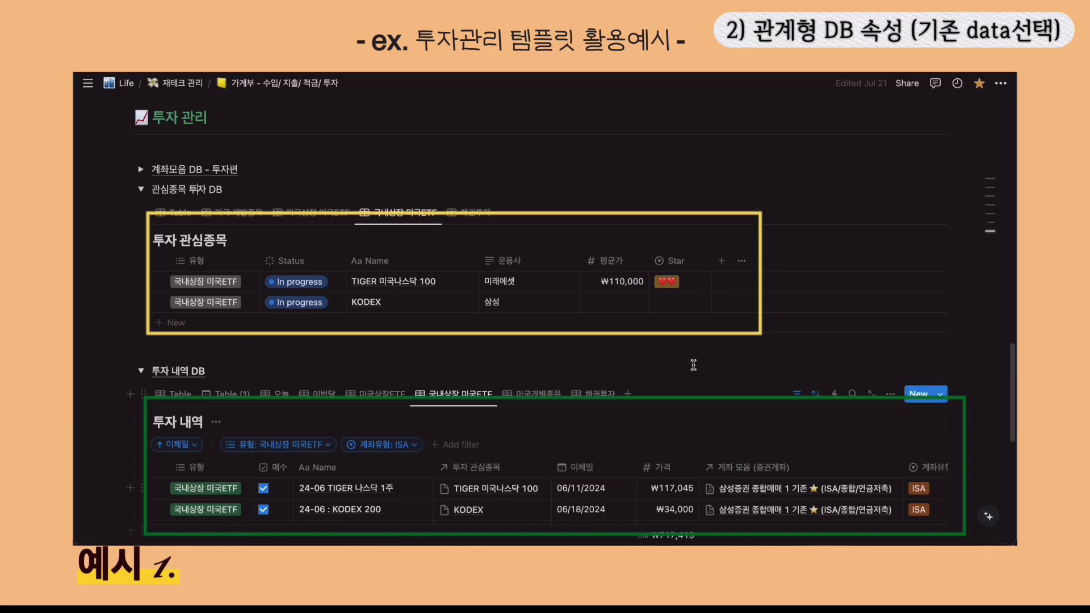
scroll(532, 328, "down", 1)
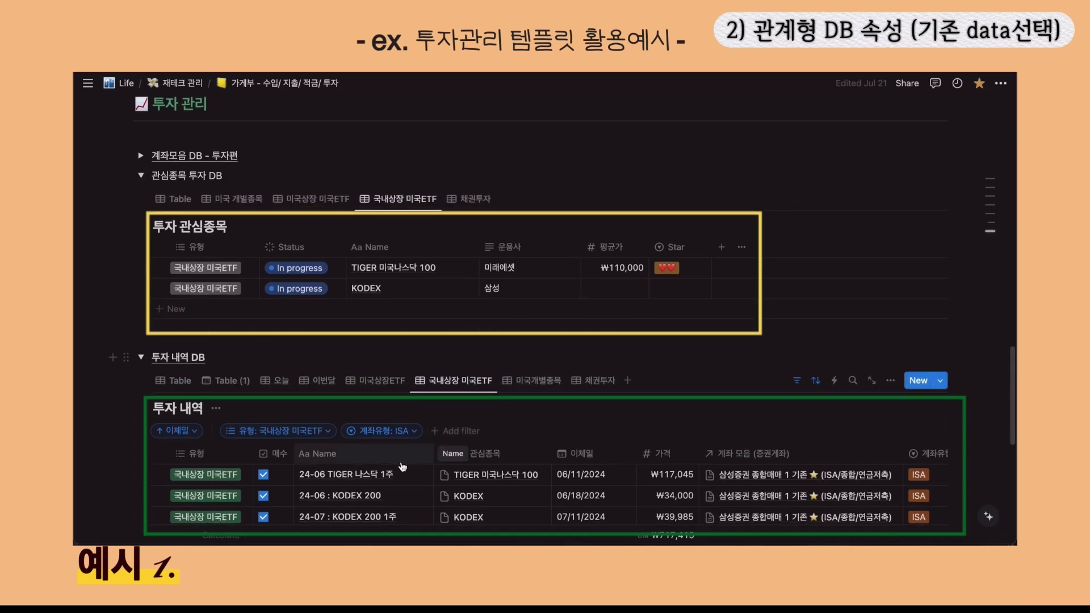
scroll(404, 477, "down", 1)
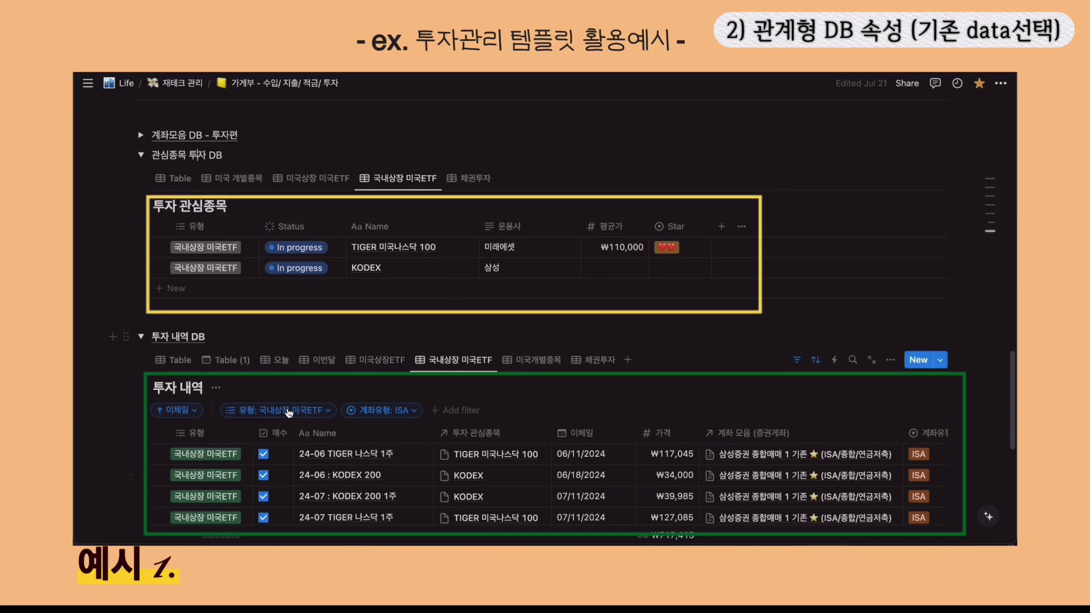
scroll(341, 317, "down", 4)
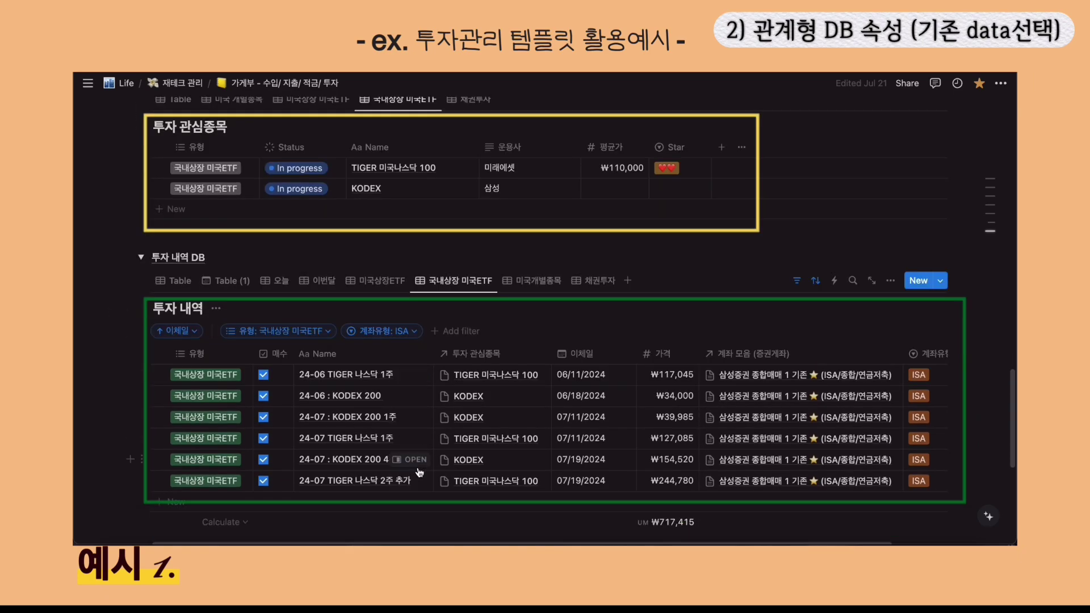
scroll(500, 196, "up", 1)
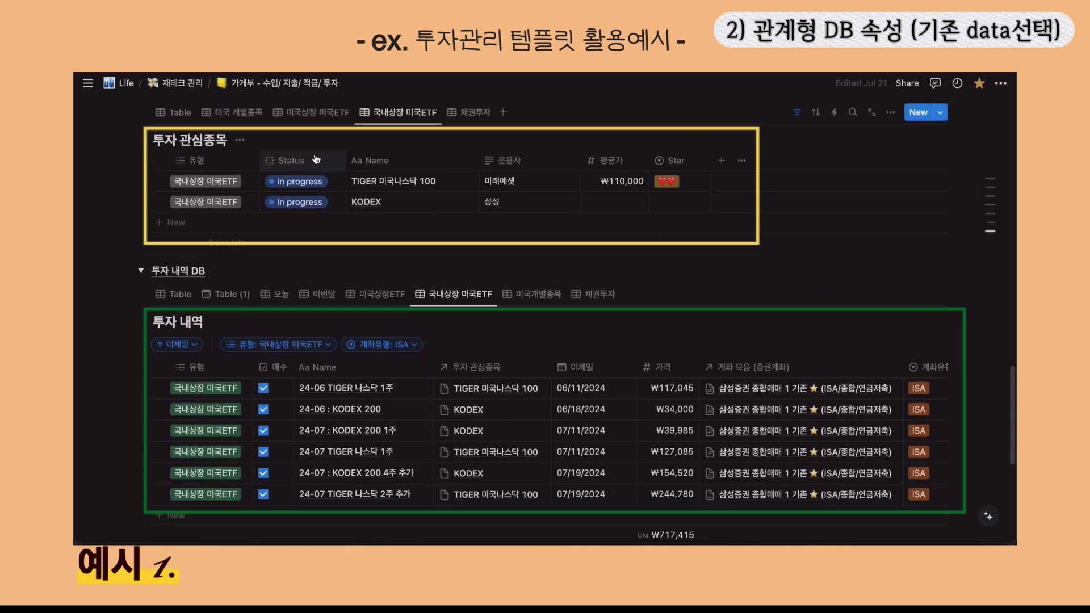